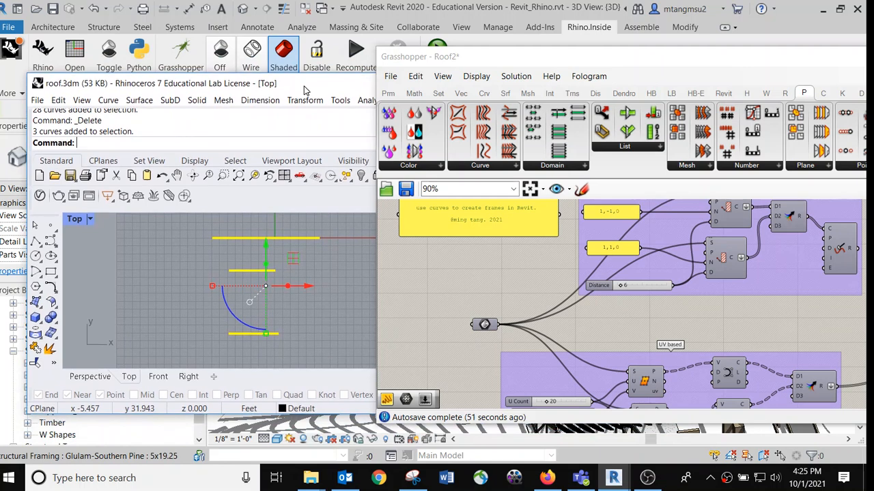
# Switch Rhino from the Top view to a maximised Perspective view and examine the three roof profile curves.
pyautogui.moveTo(304, 87); pyautogui.dragTo(289, 71)
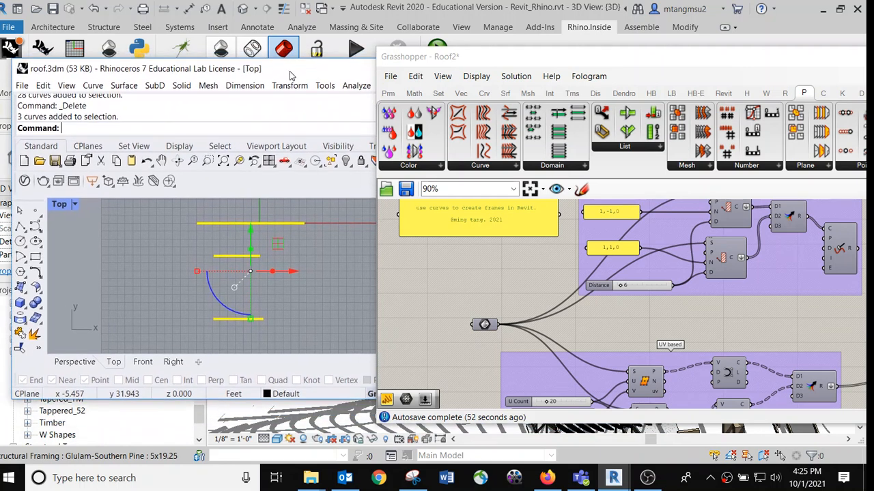
pyautogui.doubleClick(66, 210)
pyautogui.doubleClick(251, 205)
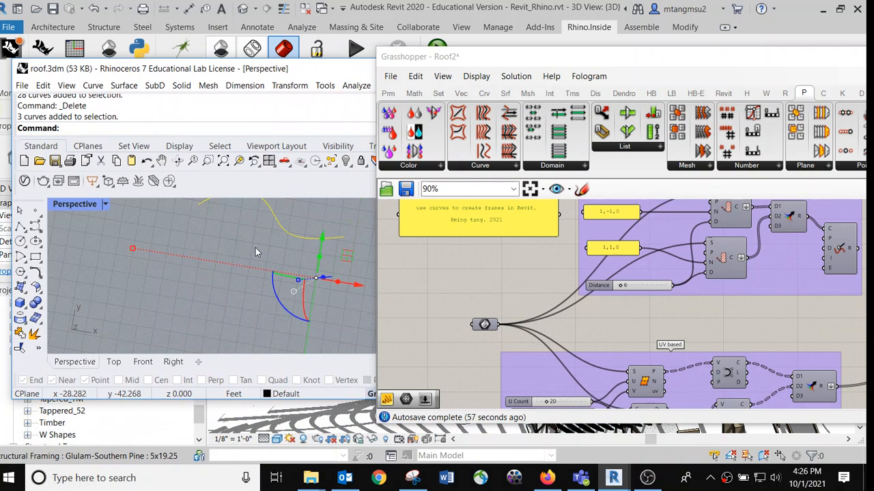
pyautogui.moveTo(275, 264)
pyautogui.mouseDown(button='right')
pyautogui.moveTo(227, 247)
pyautogui.moveTo(256, 232)
pyautogui.moveTo(283, 240)
pyautogui.moveTo(282, 229)
pyautogui.moveTo(285, 253)
pyautogui.mouseUp(button='right')
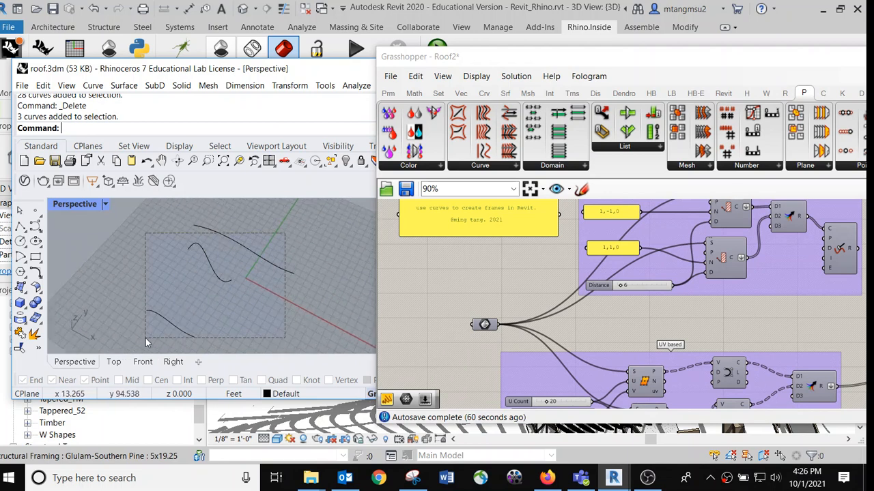
pyautogui.moveTo(146, 338); pyautogui.dragTo(149, 328)
pyautogui.click(281, 234)
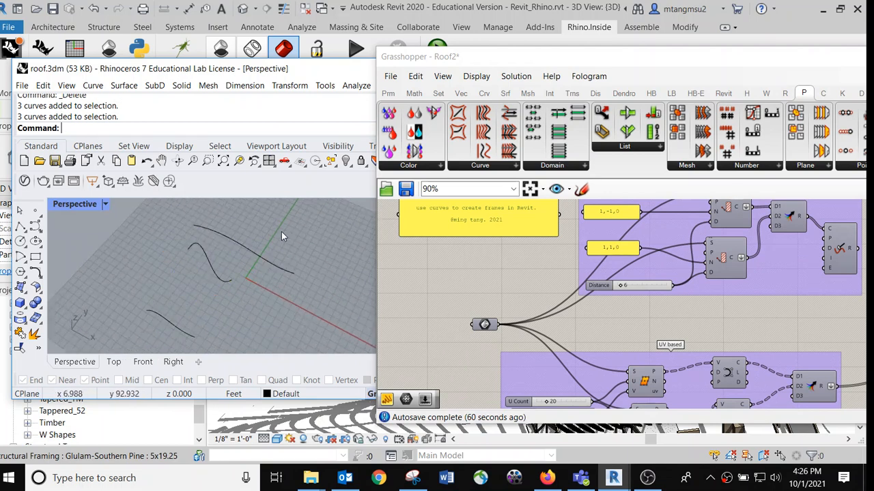
# Show the hidden roof surface and examine its shape in the Perspective view.
pyautogui.write('Show')
pyautogui.press('Return')
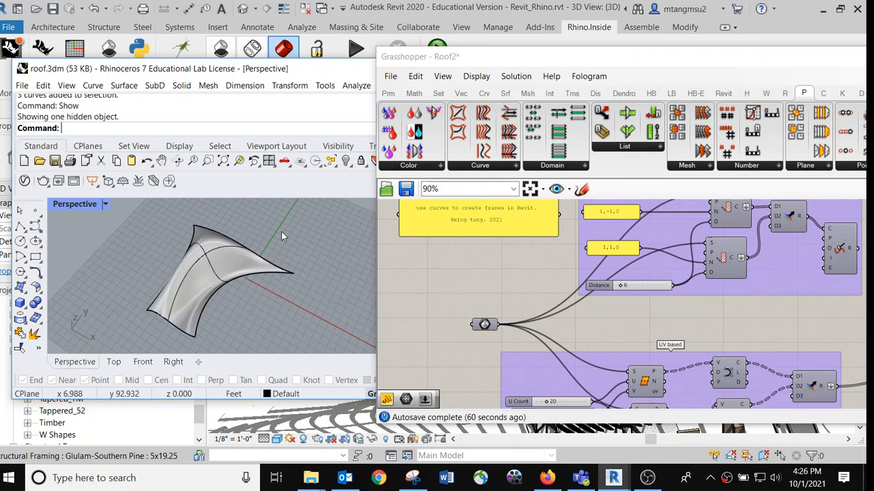
pyautogui.moveTo(223, 313); pyautogui.dragTo(203, 322, button='right')
pyautogui.scroll(7, 236, 258)
pyautogui.click(198, 262)
pyautogui.click(269, 283)
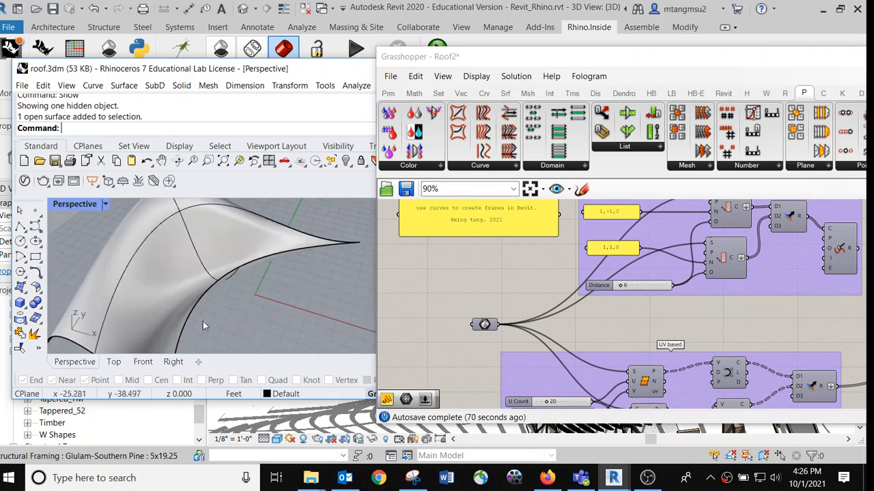
pyautogui.scroll(-6, 194, 292)
pyautogui.moveTo(224, 248); pyautogui.dragTo(208, 296, button='right')
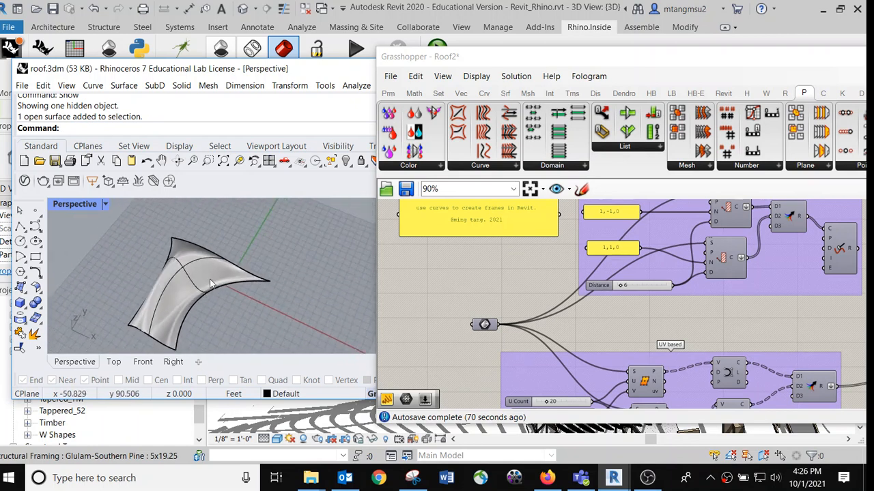
# Select the surface parameter feeding the UV based group in Grasshopper and examine its preview on the Rhino roof.
pyautogui.scroll(3, 447, 311)
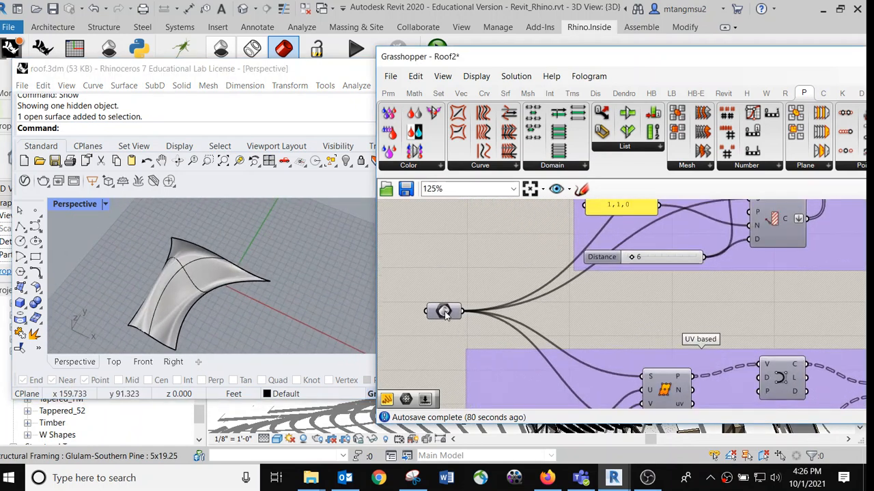
pyautogui.click(444, 311)
pyautogui.moveTo(490, 278); pyautogui.dragTo(421, 199, button='right')
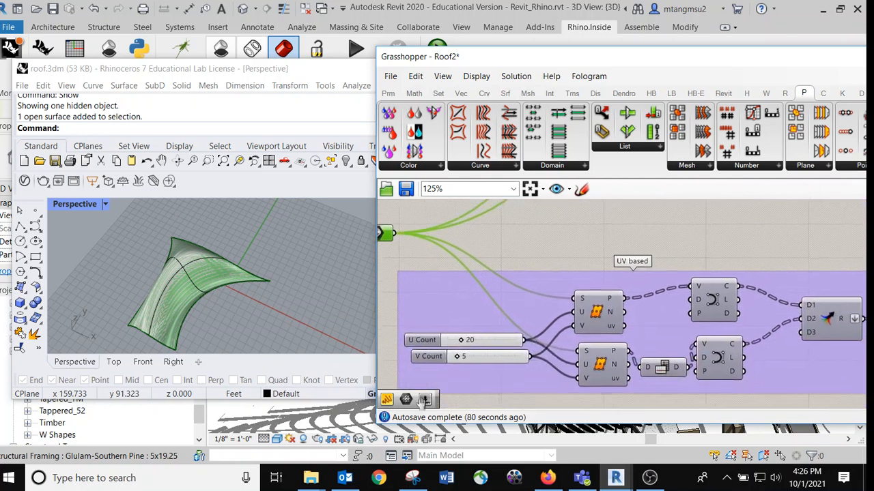
pyautogui.moveTo(549, 257); pyautogui.dragTo(578, 231, button='right')
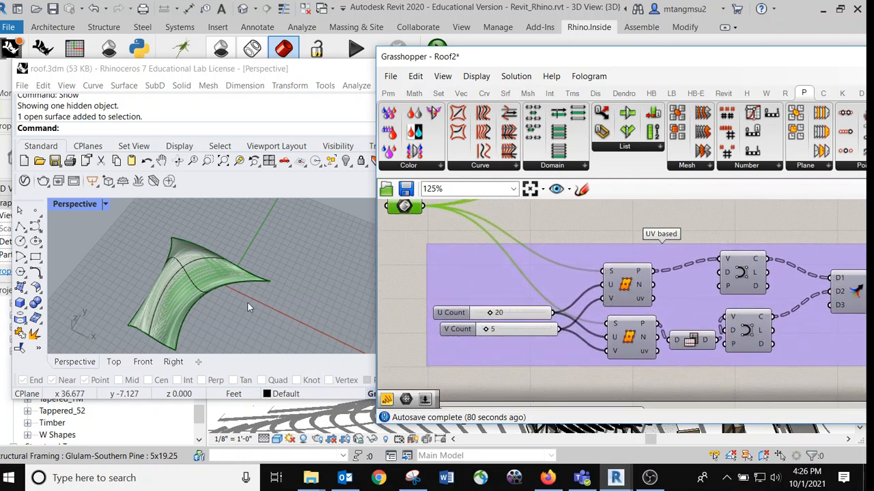
pyautogui.moveTo(247, 302); pyautogui.dragTo(252, 300, button='right')
pyautogui.scroll(3, 246, 300)
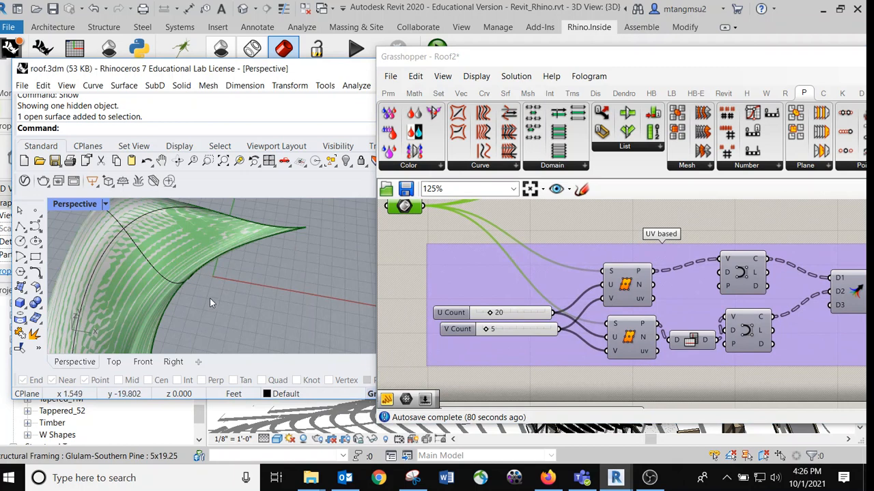
# Inspect the division points of both surface-division components and the curves of the upper Nurbs Curve component in the UV based group.
pyautogui.click(631, 294)
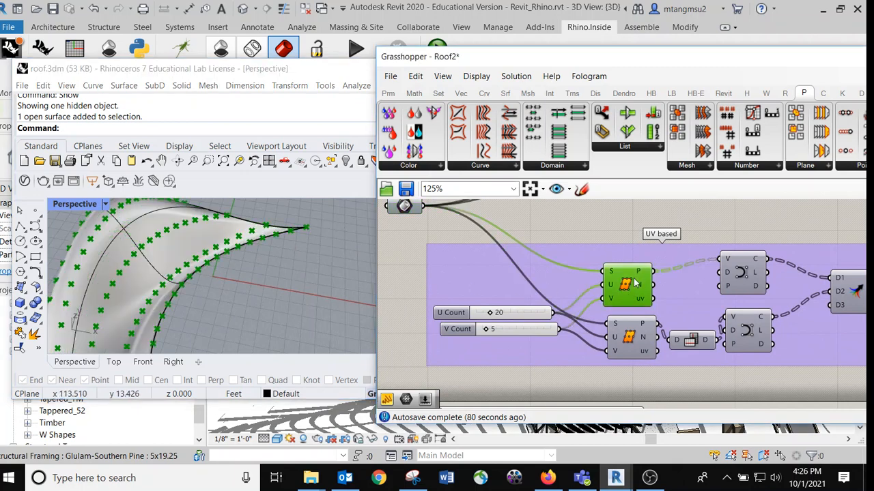
pyautogui.click(636, 343)
pyautogui.moveTo(647, 299); pyautogui.dragTo(491, 285, button='right')
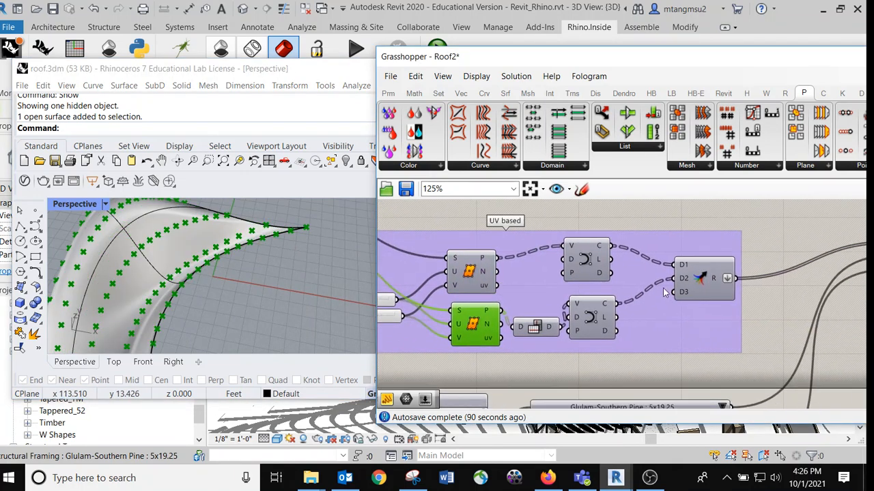
pyautogui.click(587, 264)
pyautogui.moveTo(241, 274); pyautogui.dragTo(250, 255, button='right')
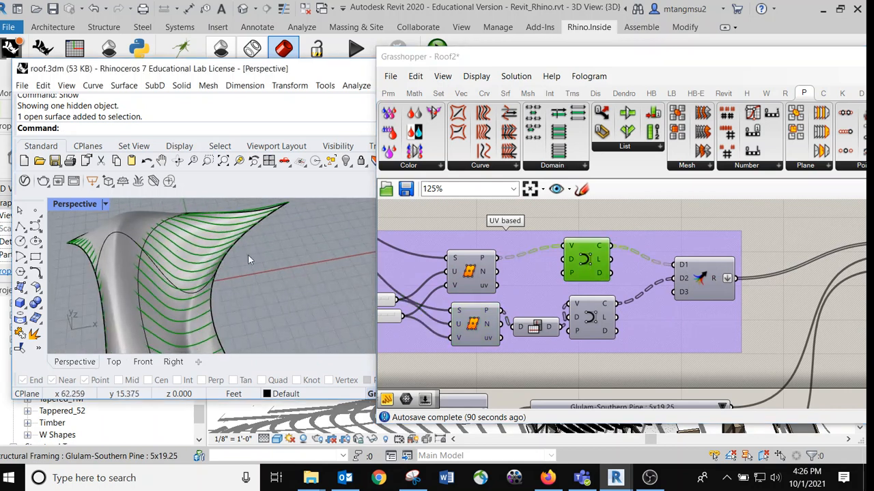
# Hide the roof surface in Rhino so only the profile curves and the Grasshopper preview are displayed.
pyautogui.click(118, 228)
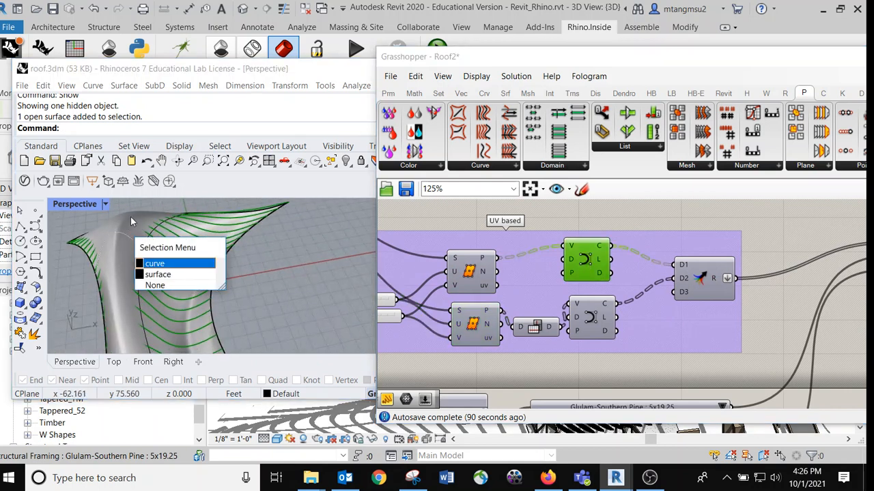
pyautogui.click(133, 221)
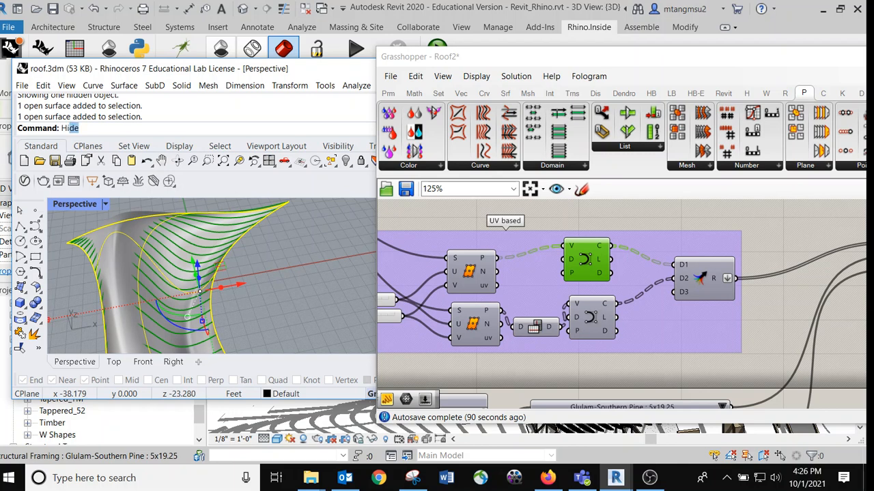
pyautogui.write('Hi')
pyautogui.press('Return')
pyautogui.moveTo(262, 252); pyautogui.dragTo(167, 270, button='right')
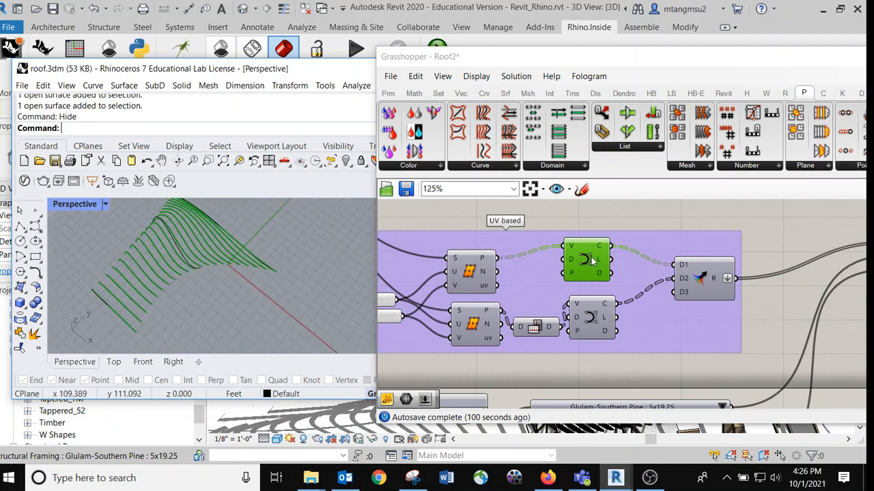
# Inspect the lower Nurbs Curve component's curves and the Merge component's combined curve grid in the Perspective view.
pyautogui.click(594, 320)
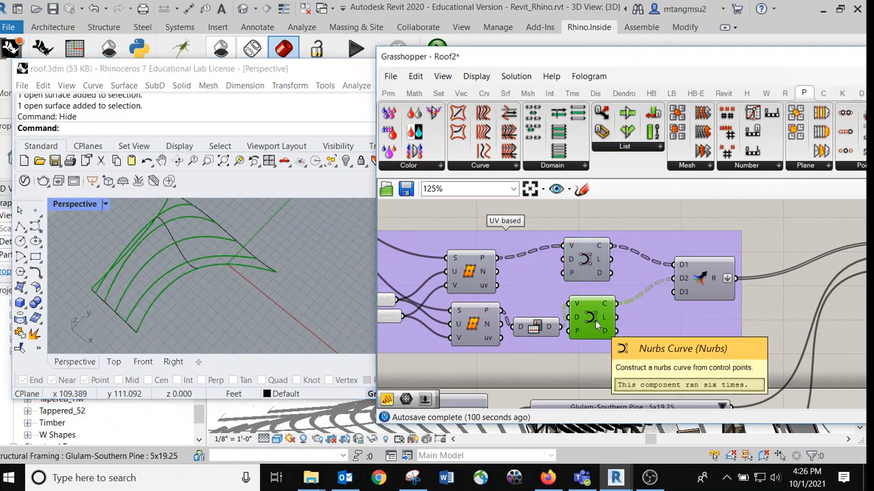
pyautogui.click(717, 286)
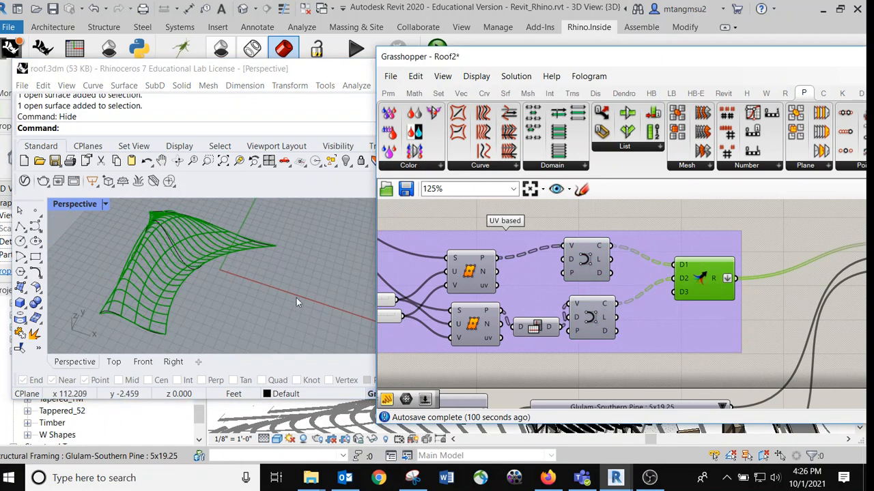
pyautogui.moveTo(296, 298); pyautogui.dragTo(340, 276, button='right')
pyautogui.moveTo(674, 260); pyautogui.dragTo(496, 279, button='right')
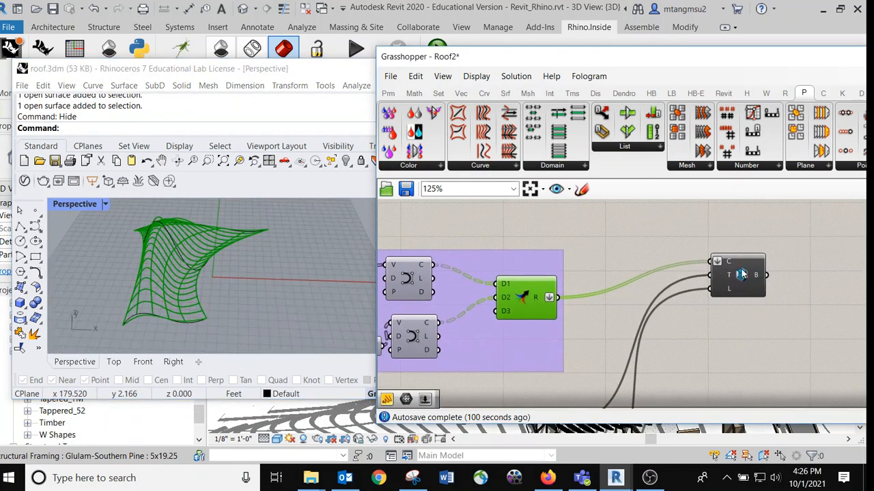
# Select the beam component fed by the merged curves and examine its beams in the Perspective and Top views.
pyautogui.click(742, 274)
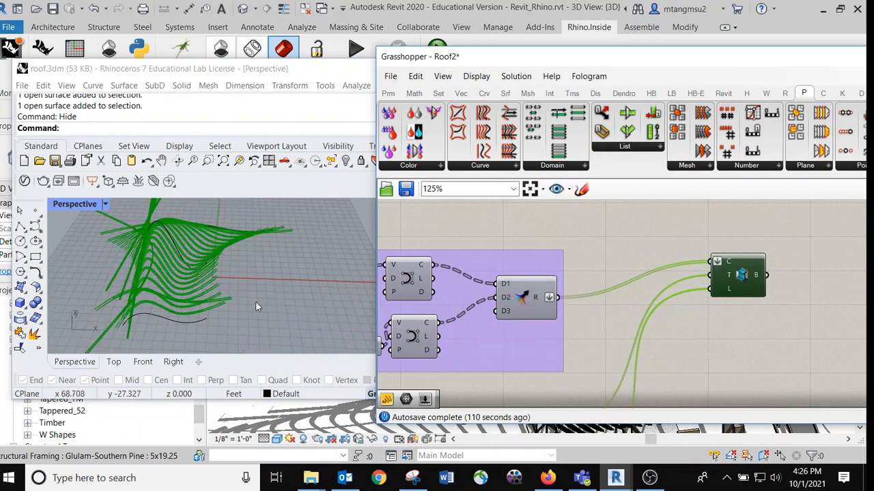
pyautogui.moveTo(252, 301); pyautogui.dragTo(205, 284, button='right')
pyautogui.scroll(6, 160, 273)
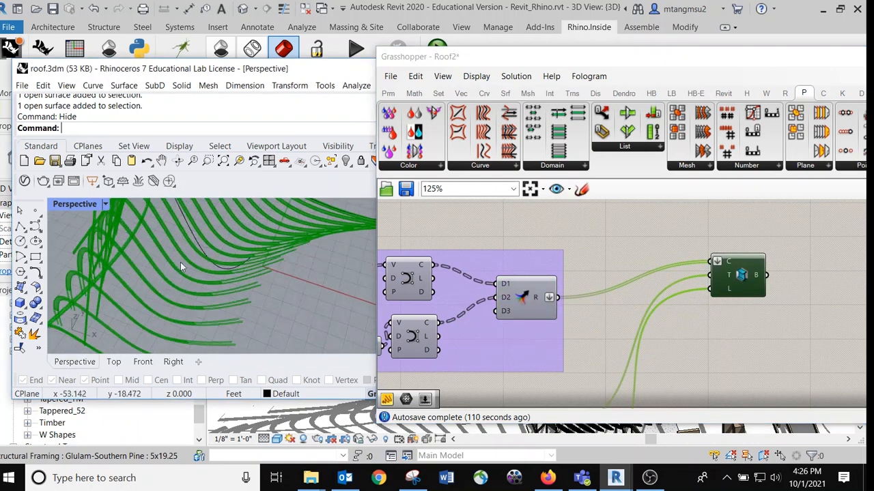
pyautogui.doubleClick(63, 205)
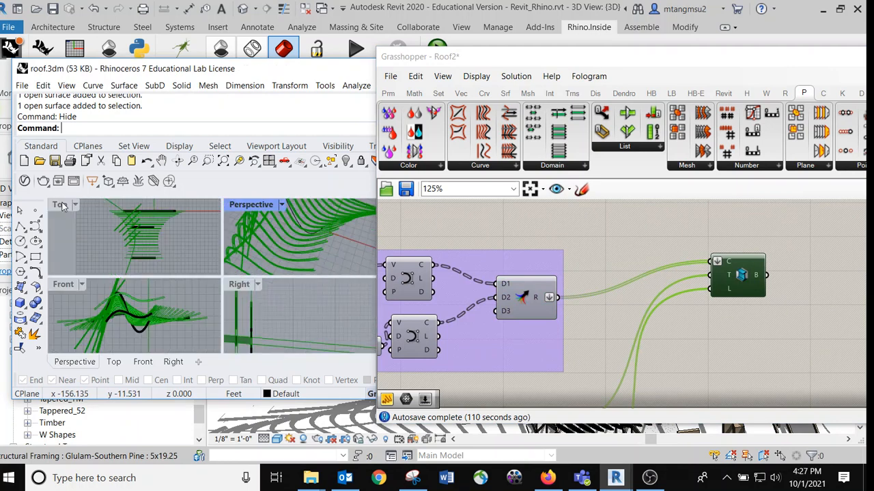
pyautogui.doubleClick(60, 208)
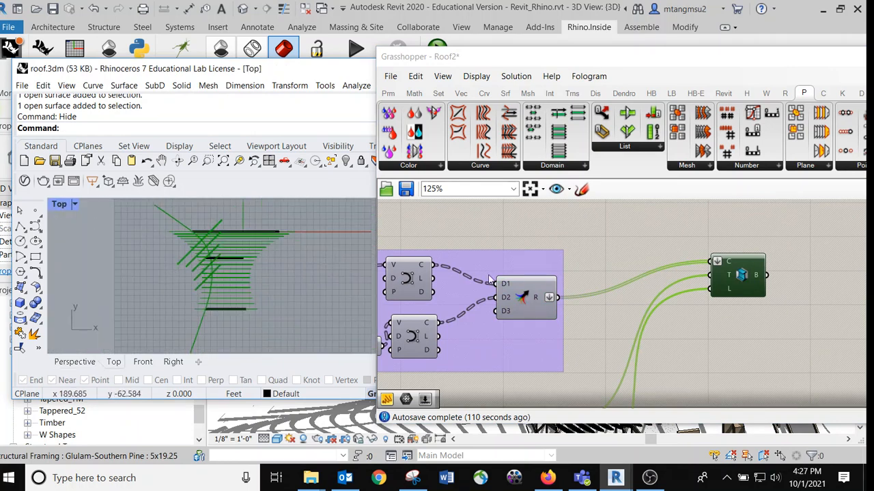
# Select the Merge component and examine its curve grid and intersections up close in the Top view.
pyautogui.scroll(4, 232, 277)
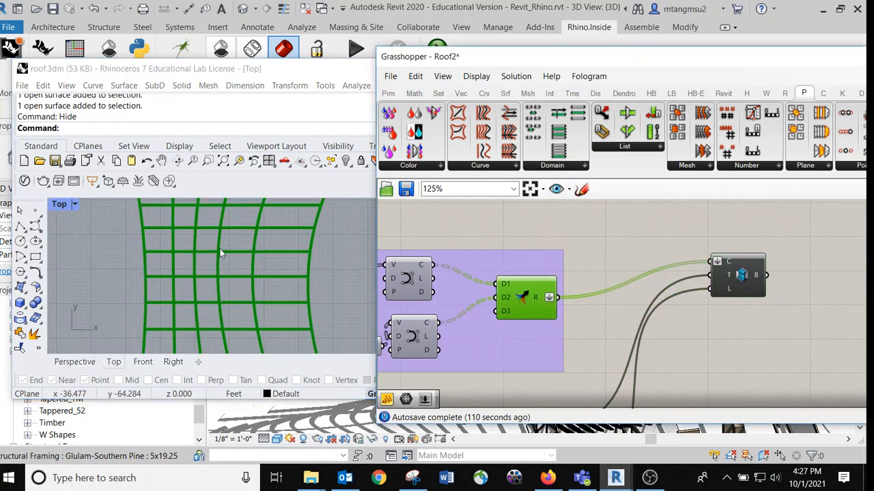
pyautogui.moveTo(225, 252); pyautogui.dragTo(252, 233, button='right')
pyautogui.scroll(3, 246, 239)
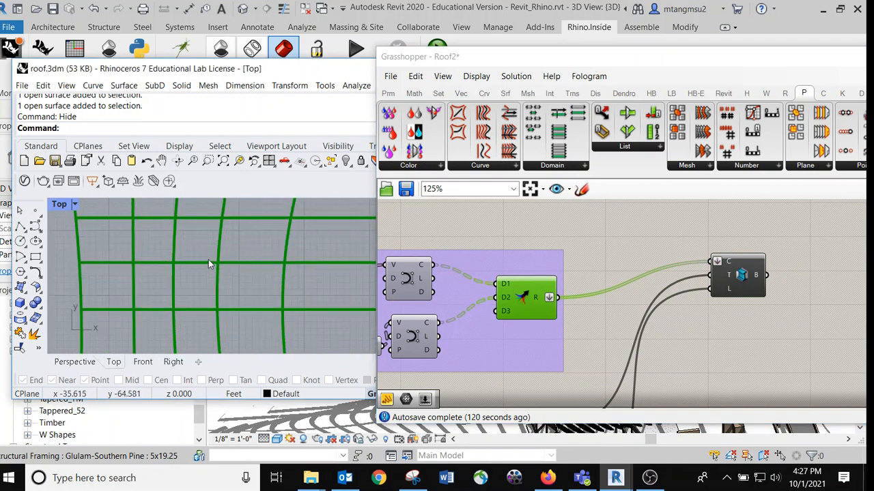
pyautogui.scroll(2, 196, 271)
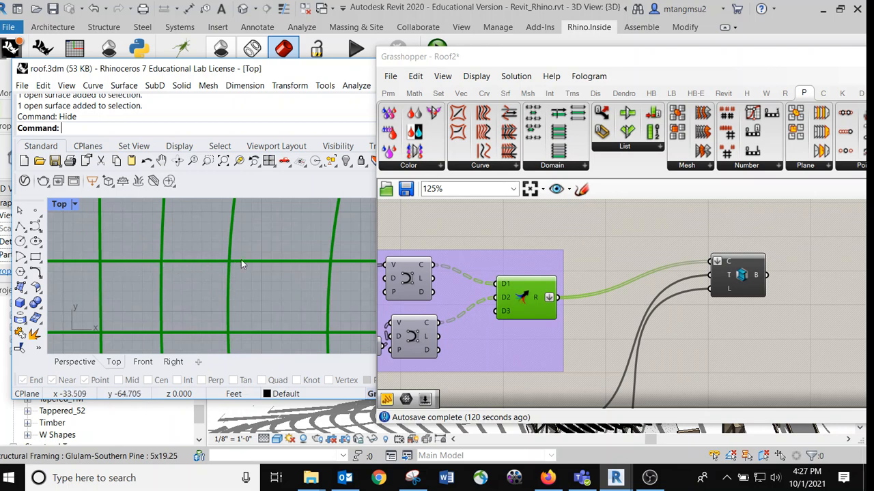
pyautogui.scroll(-3, 299, 278)
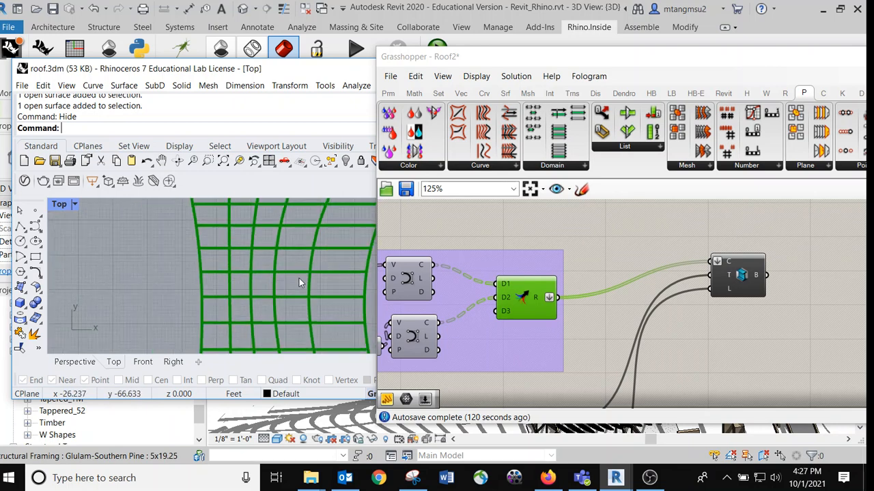
# Select the lower Nurbs Curve component and examine the curvature of its lengthwise curves in the Top and Perspective views.
pyautogui.click(409, 348)
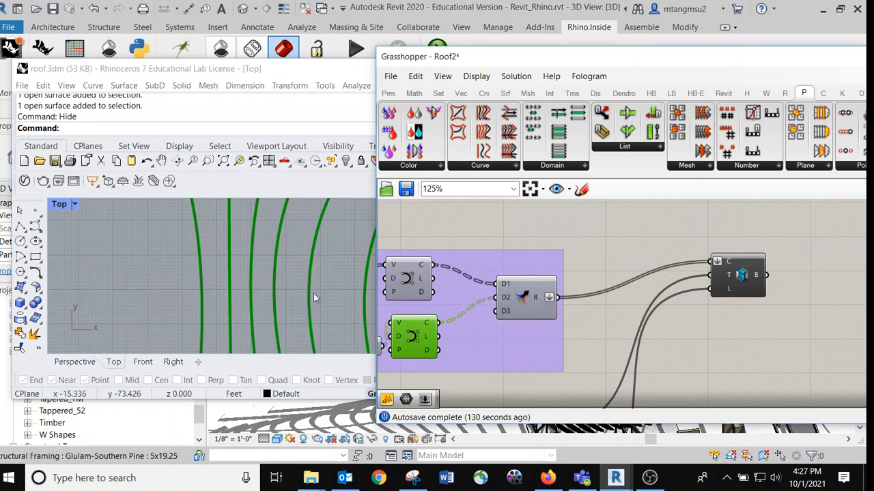
pyautogui.scroll(-4, 218, 290)
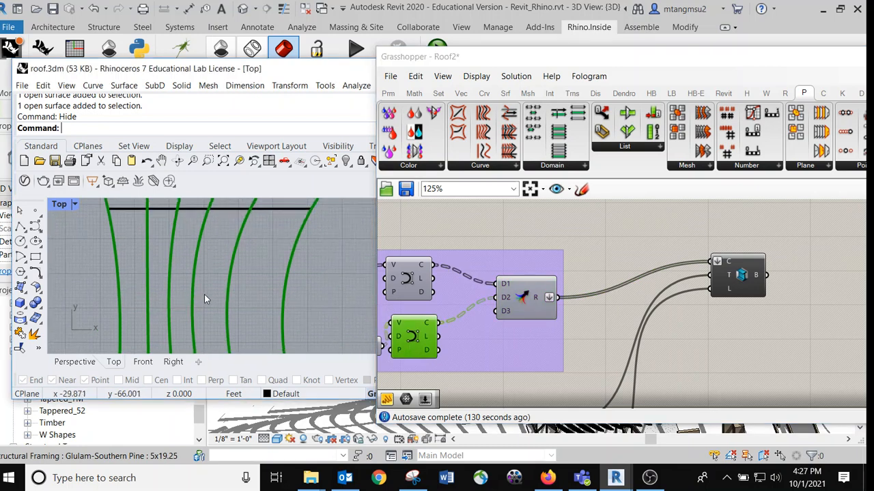
pyautogui.doubleClick(65, 207)
pyautogui.doubleClick(248, 204)
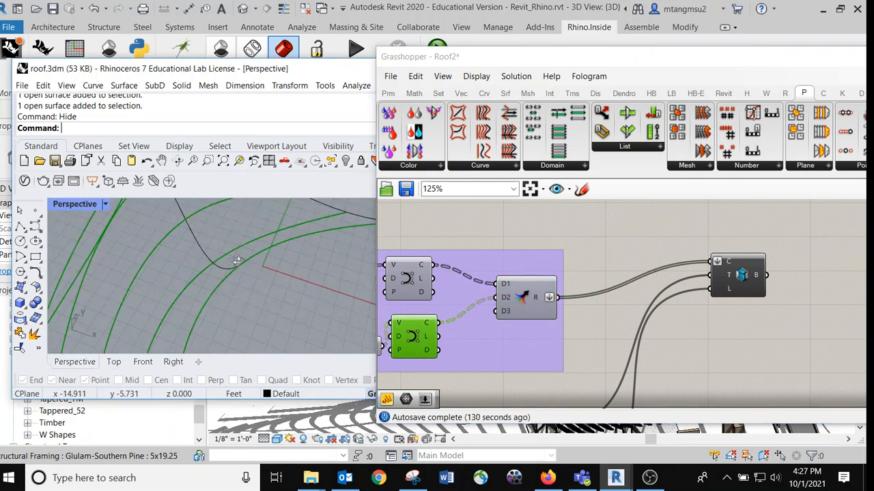
pyautogui.scroll(-5, 236, 260)
pyautogui.moveTo(236, 260); pyautogui.dragTo(260, 307, button='right')
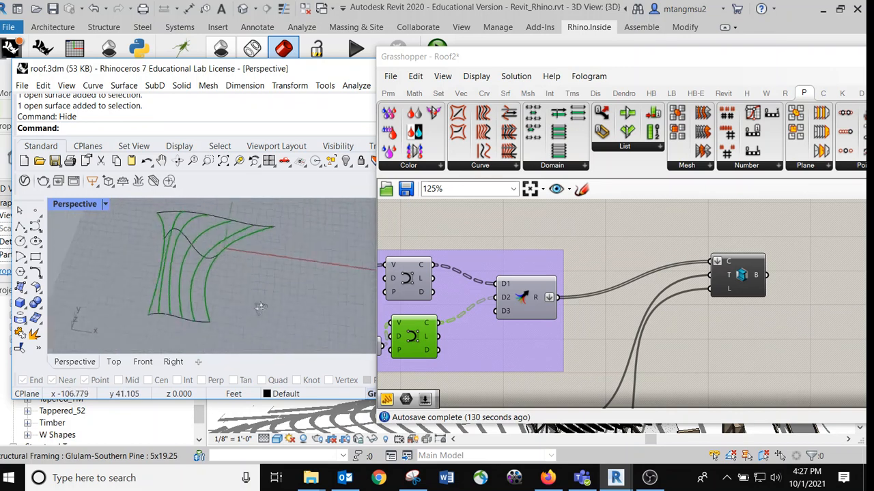
pyautogui.scroll(10, 209, 262)
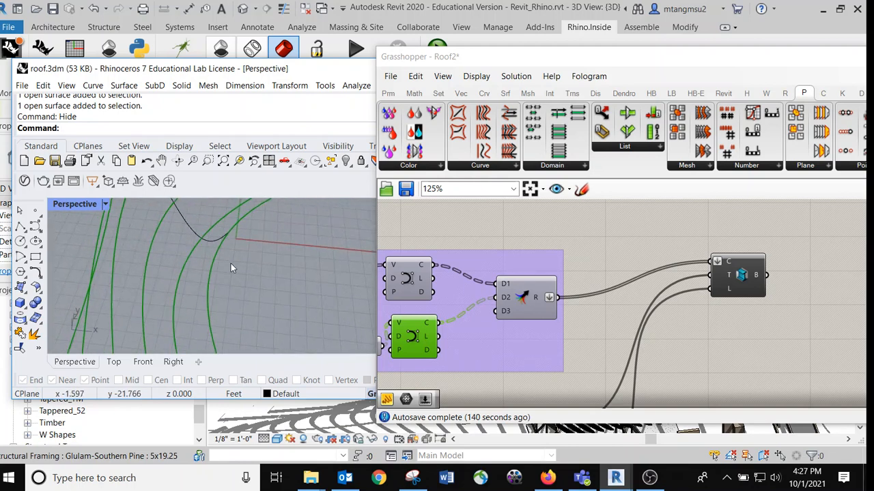
pyautogui.scroll(-10, 246, 249)
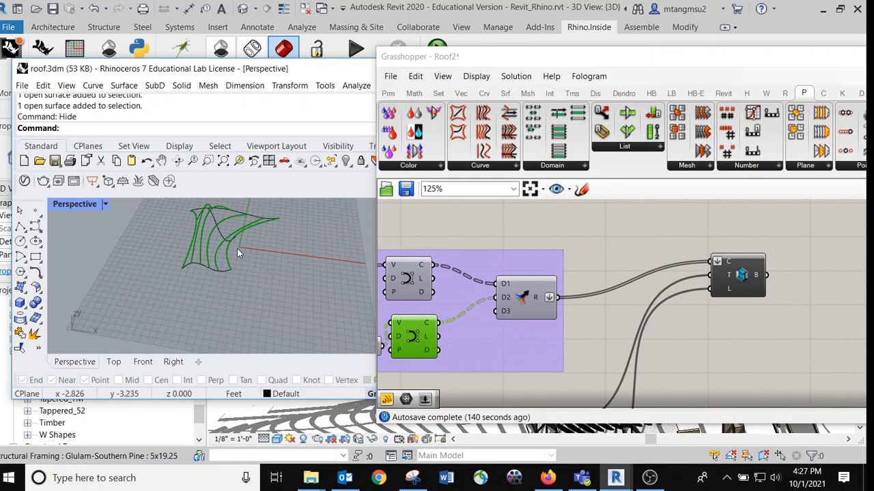
pyautogui.scroll(8, 243, 249)
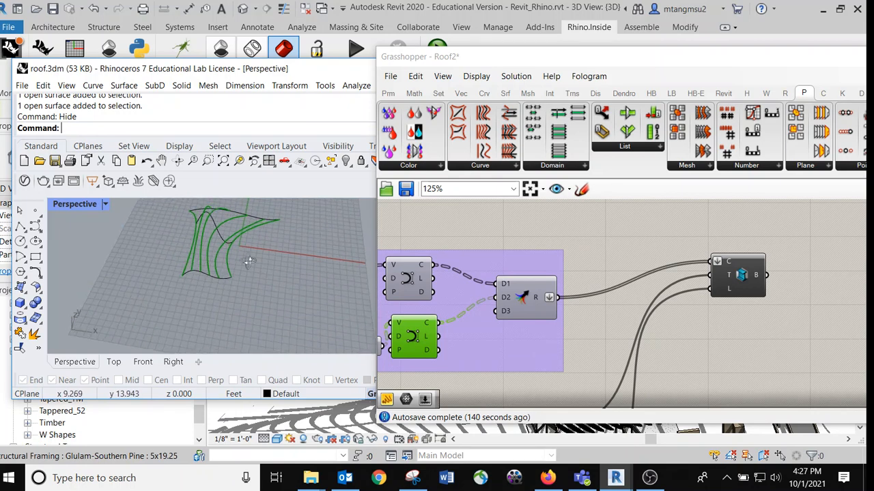
# Select the upper Nurbs Curve component and examine its crosswise curves up close and from a distance in the Perspective view.
pyautogui.scroll(-8, 232, 278)
pyautogui.moveTo(231, 276); pyautogui.dragTo(227, 301, button='right')
pyautogui.click(410, 281)
pyautogui.scroll(5, 172, 310)
pyautogui.scroll(3, 173, 311)
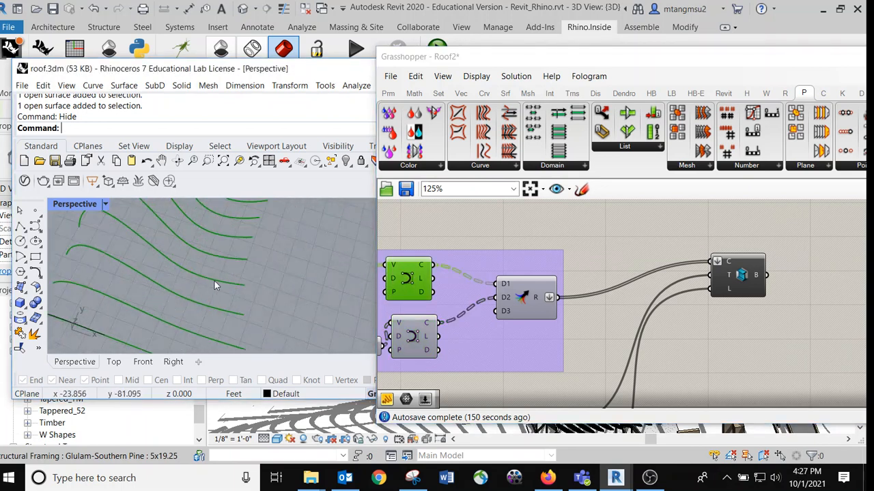
pyautogui.scroll(-8, 216, 284)
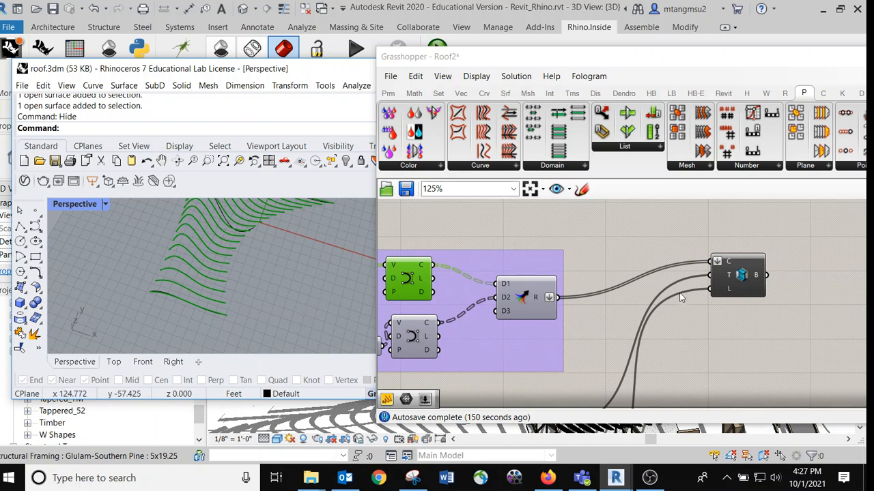
# Select the beam component, switch to Revit, and select one of the straight glulam beams sticking out of the roof framing.
pyautogui.click(747, 281)
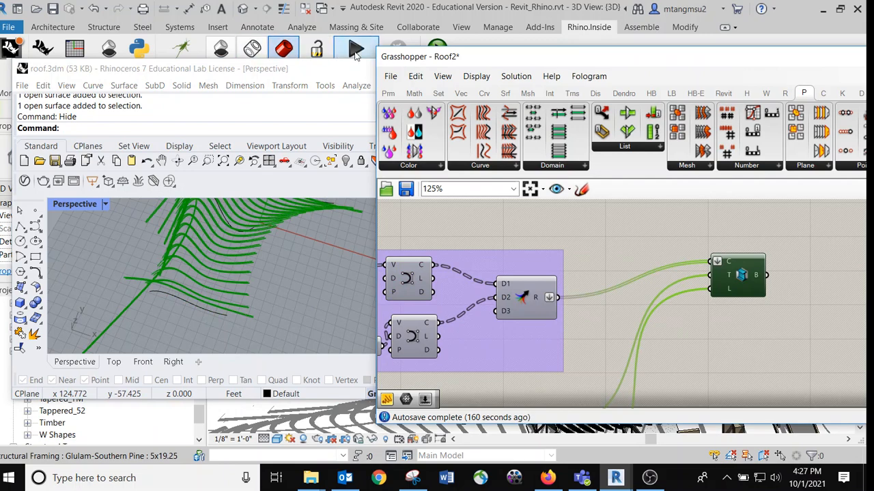
pyautogui.click(552, 40)
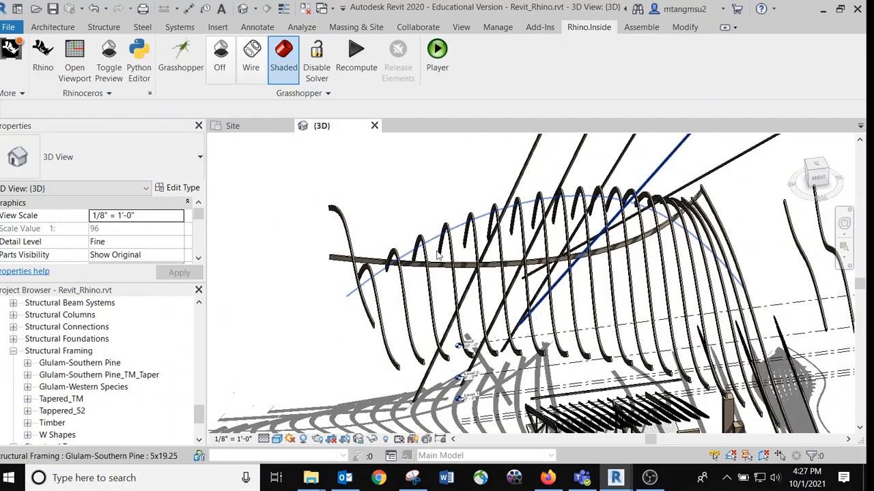
pyautogui.rightClick(510, 283)
pyautogui.click(375, 165)
pyautogui.scroll(-3, 401, 205)
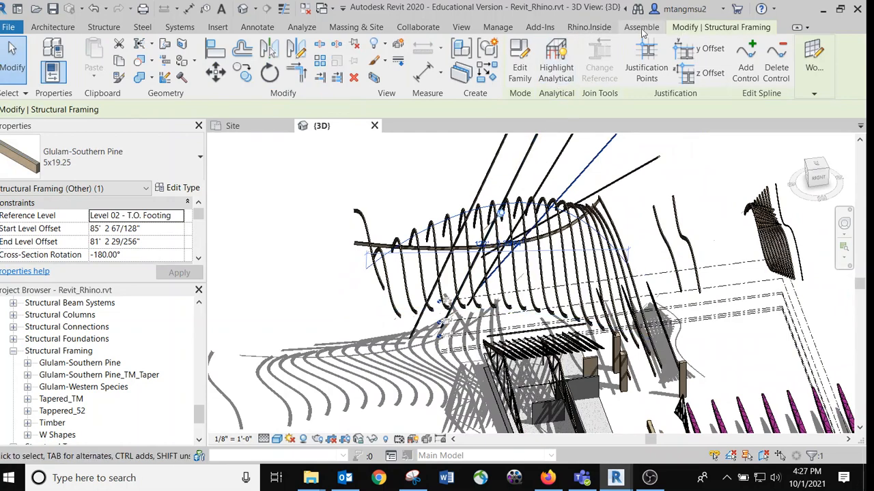
# Choose the Shaded Grasshopper preview and examine the selected beam against the curved roof framing from several angles in the 3D view.
pyautogui.click(576, 31)
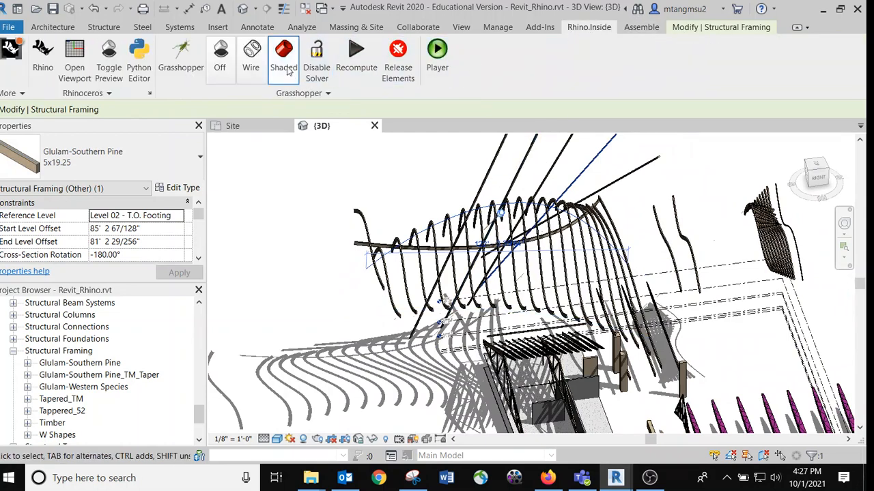
pyautogui.click(287, 70)
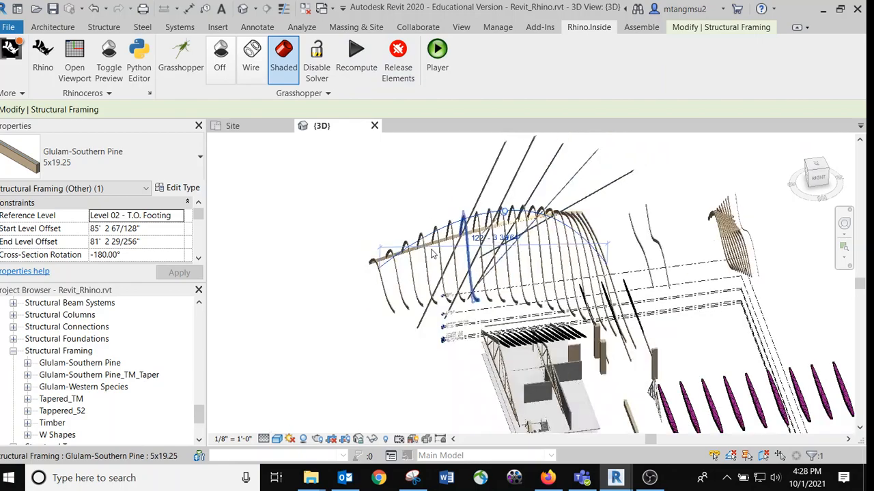
pyautogui.keyDown('shift'); pyautogui.moveTo(432, 254); pyautogui.dragTo(420, 310, button='middle'); pyautogui.keyUp('shift')
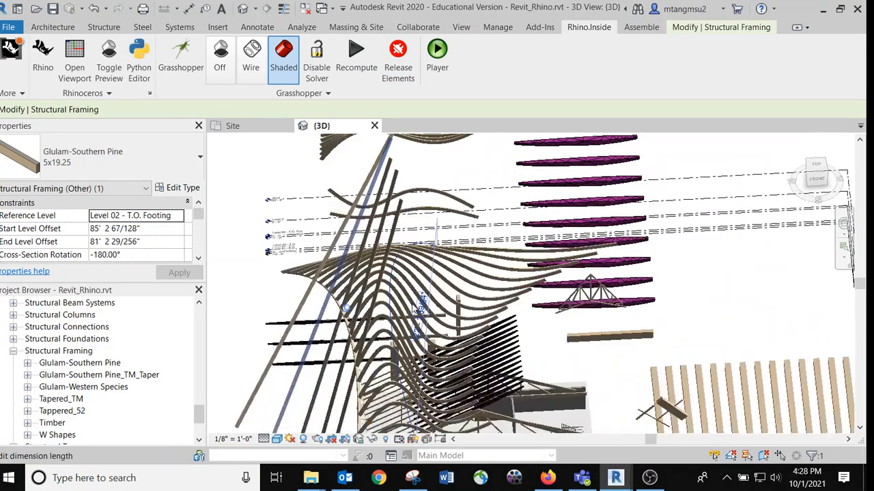
pyautogui.scroll(2, 413, 310)
pyautogui.scroll(-3, 382, 292)
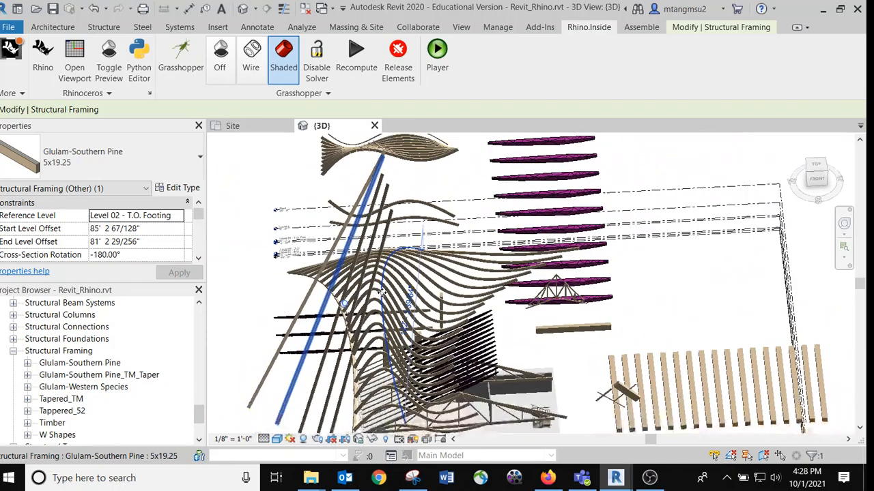
pyautogui.scroll(-2, 382, 292)
pyautogui.keyDown('shift'); pyautogui.moveTo(382, 292); pyautogui.dragTo(439, 328, button='middle'); pyautogui.keyUp('shift')
pyautogui.scroll(3, 466, 290)
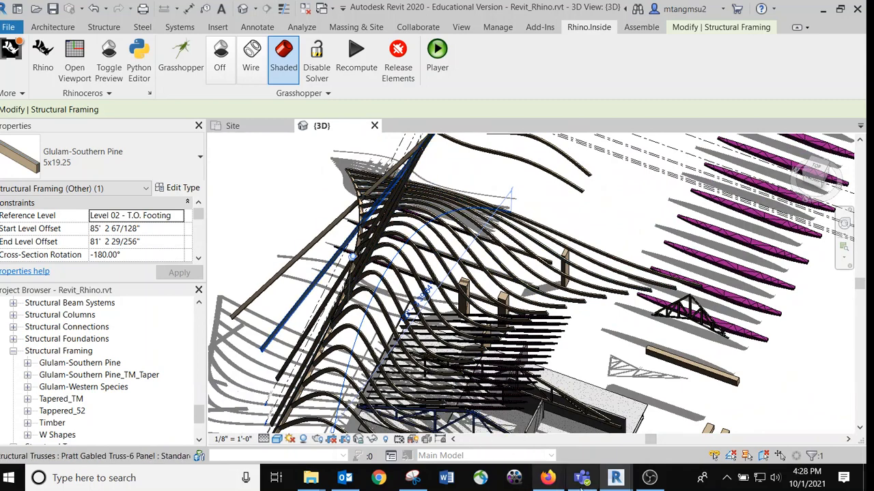
# Return to Rhino and Grasshopper and compare the beam component's output with the Merge component's curve grid in the Perspective view.
pyautogui.click(53, 60)
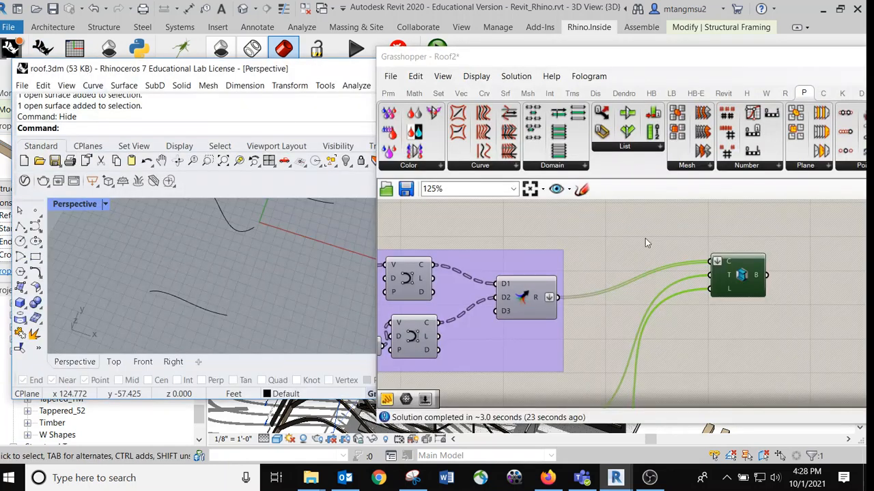
pyautogui.click(737, 275)
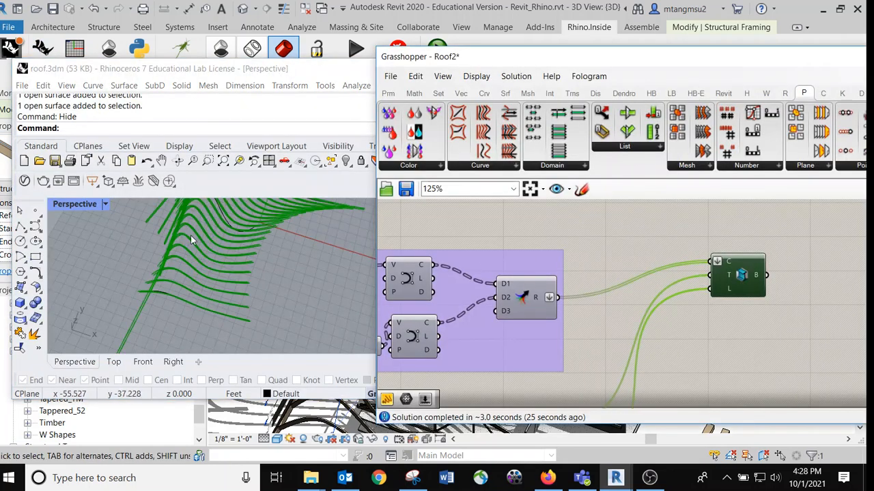
pyautogui.middleClick(191, 237)
pyautogui.moveTo(307, 273); pyautogui.dragTo(214, 269, button='right')
pyautogui.click(532, 297)
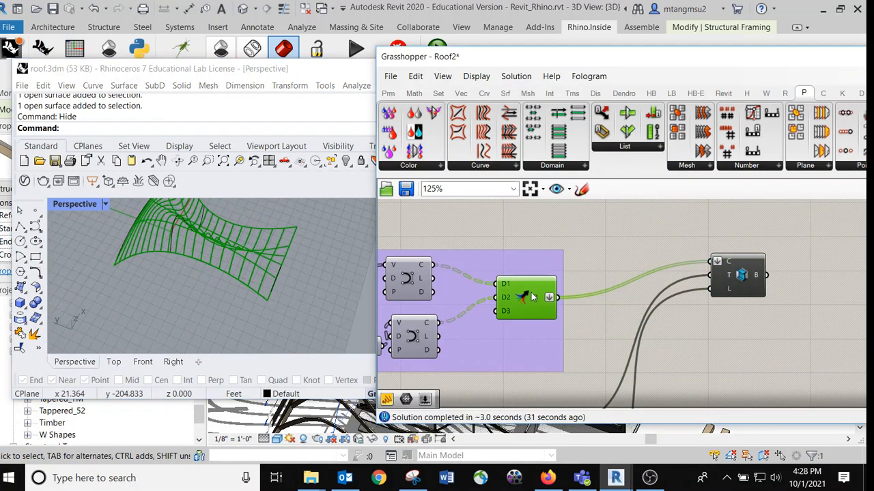
pyautogui.moveTo(281, 251); pyautogui.dragTo(198, 236, button='right')
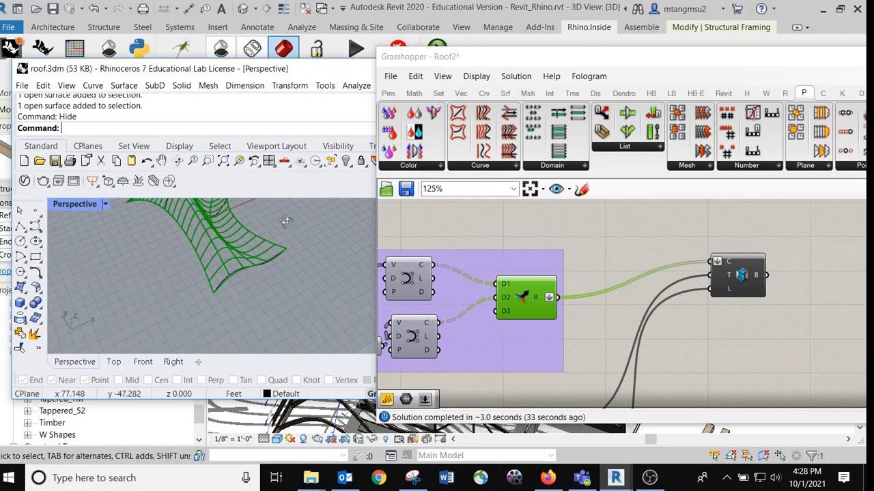
pyautogui.moveTo(286, 222); pyautogui.dragTo(271, 254, button='right')
# Add a Curve parameter, feed it from the upper Nurbs Curve's C output, and connect it to the beam component's C input.
pyautogui.doubleClick(608, 266)
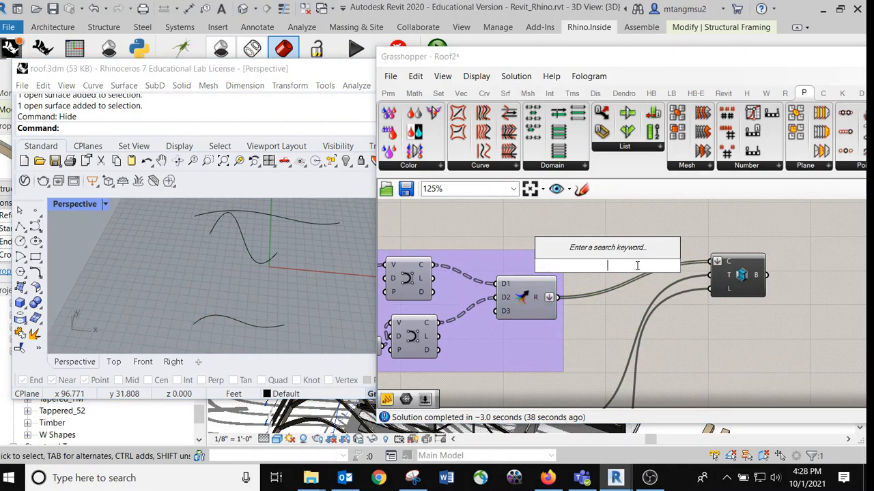
pyautogui.write('curve')
pyautogui.press('Return')
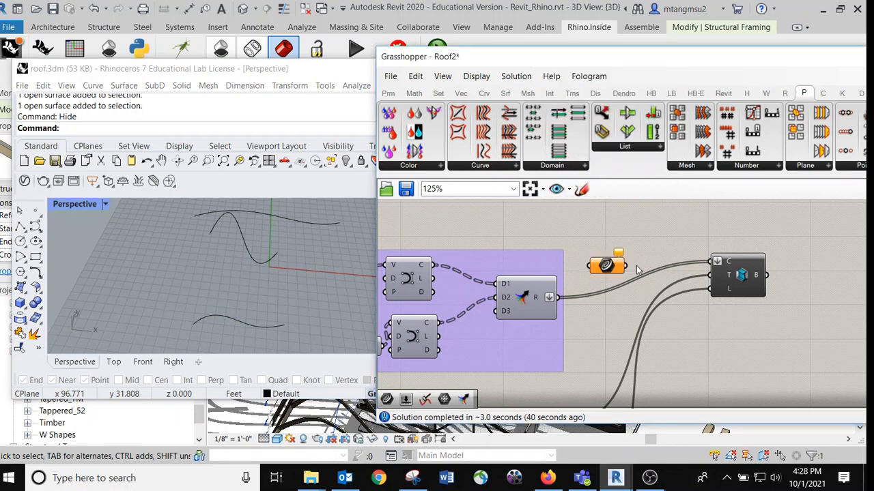
pyautogui.moveTo(437, 268); pyautogui.dragTo(604, 265)
pyautogui.moveTo(310, 259); pyautogui.dragTo(296, 276, button='right')
pyautogui.moveTo(623, 266); pyautogui.dragTo(714, 264)
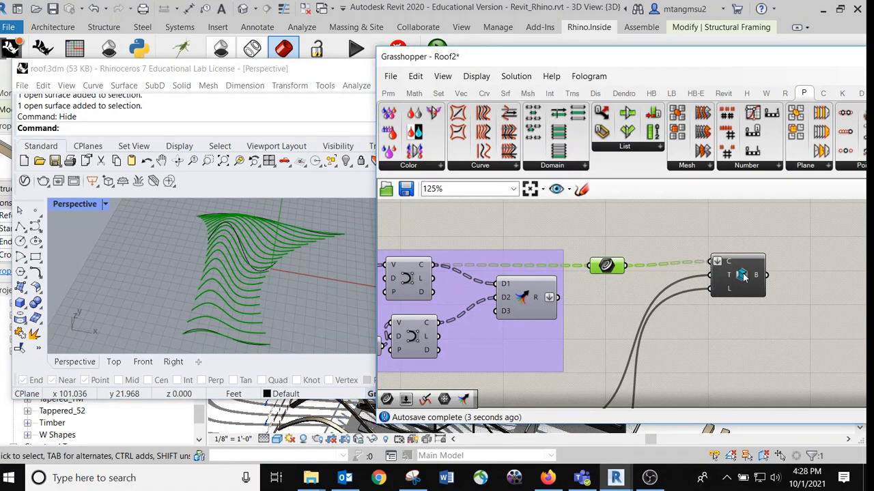
# Select the beam component, move the Rhino window aside, and examine the crosswise roof beams in Revit's 3D view.
pyautogui.click(741, 273)
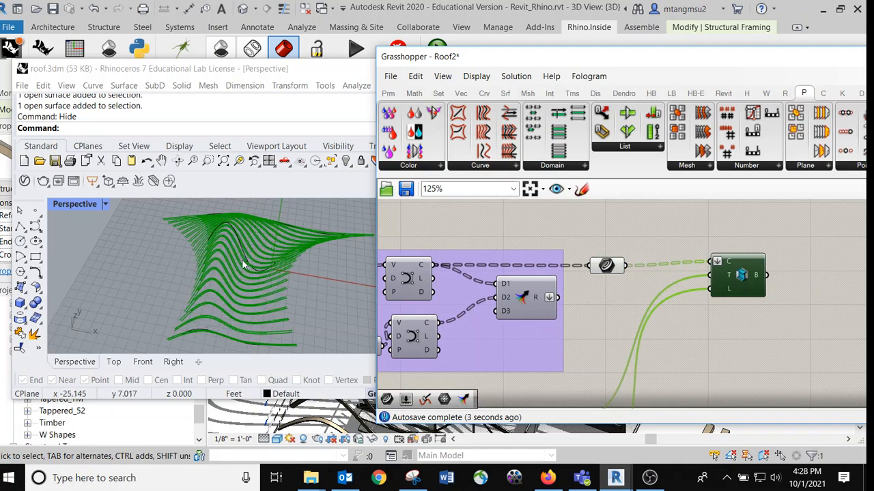
pyautogui.moveTo(198, 73); pyautogui.dragTo(236, 220)
pyautogui.click(261, 170)
pyautogui.rightClick(261, 161)
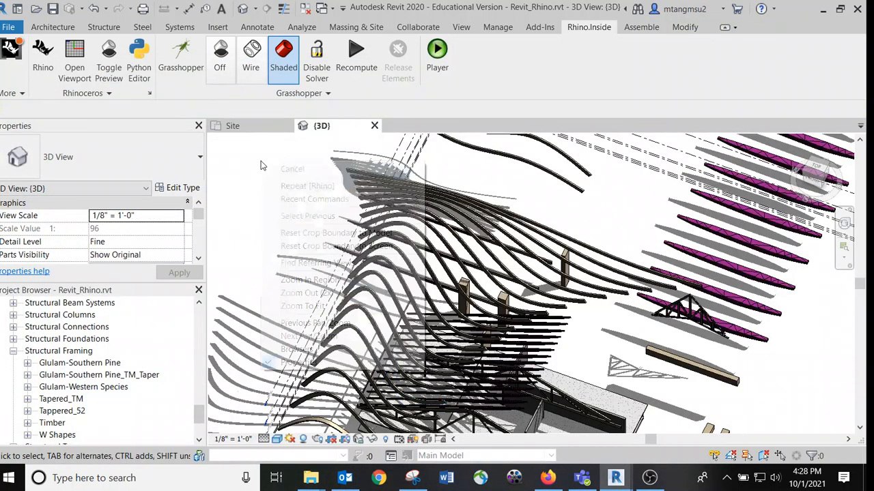
pyautogui.click(247, 180)
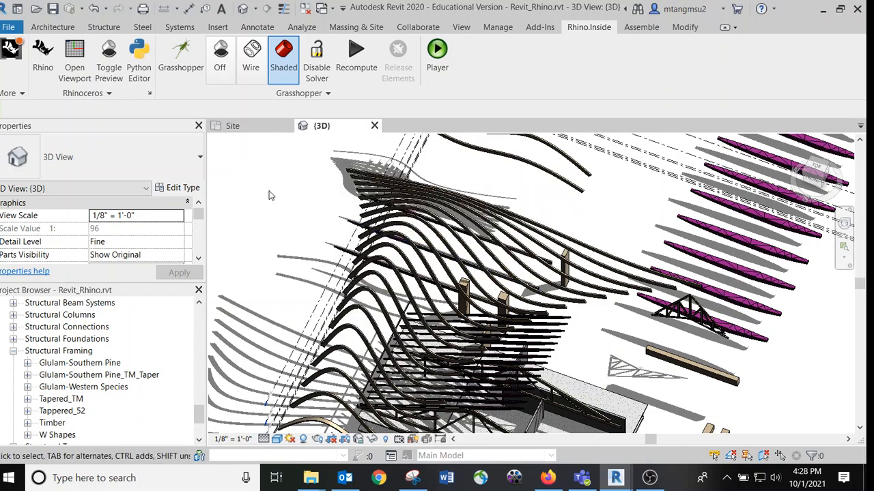
pyautogui.rightClick(262, 171)
pyautogui.click(249, 182)
pyautogui.moveTo(485, 247); pyautogui.dragTo(337, 253, button='middle')
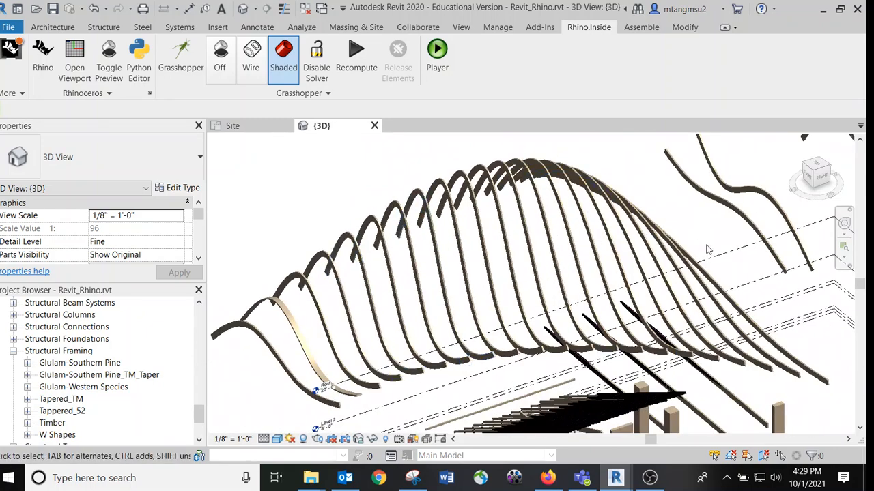
pyautogui.scroll(1, 437, 242)
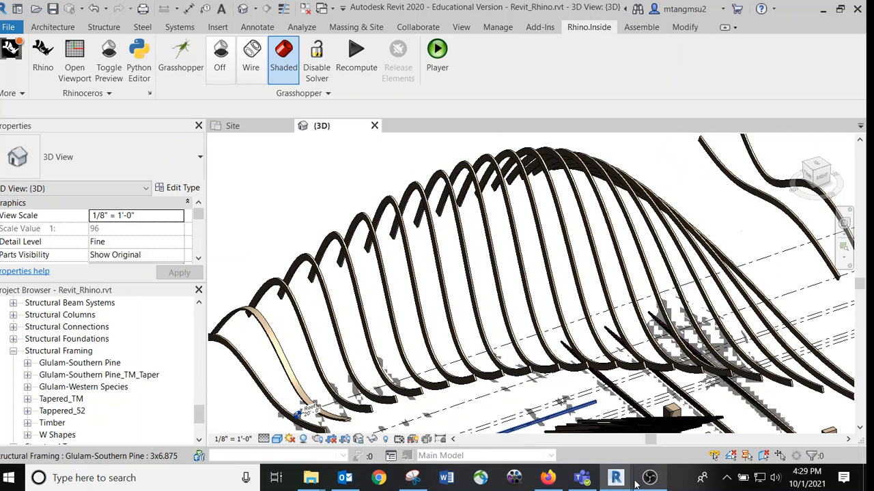
# Return to Grasshopper, rewire the Curve parameter to the lower Nurbs Curve's C output, and move it below the Merge component.
pyautogui.click(75, 69)
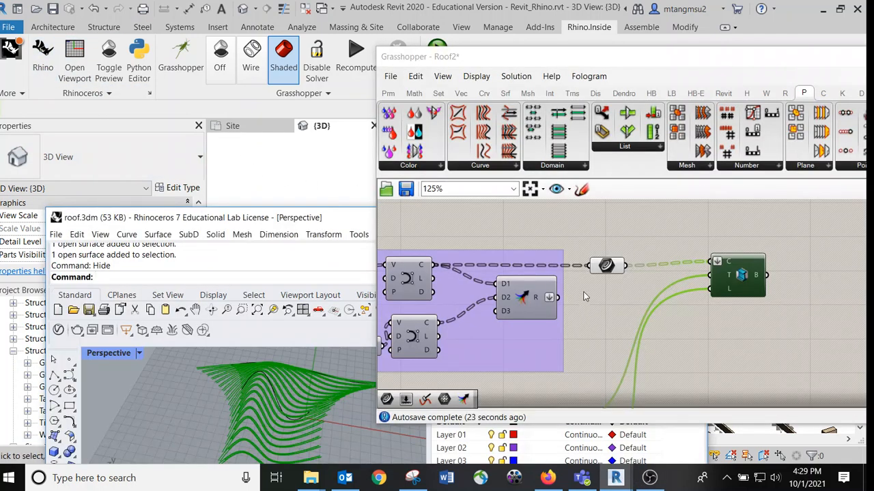
pyautogui.click(421, 349)
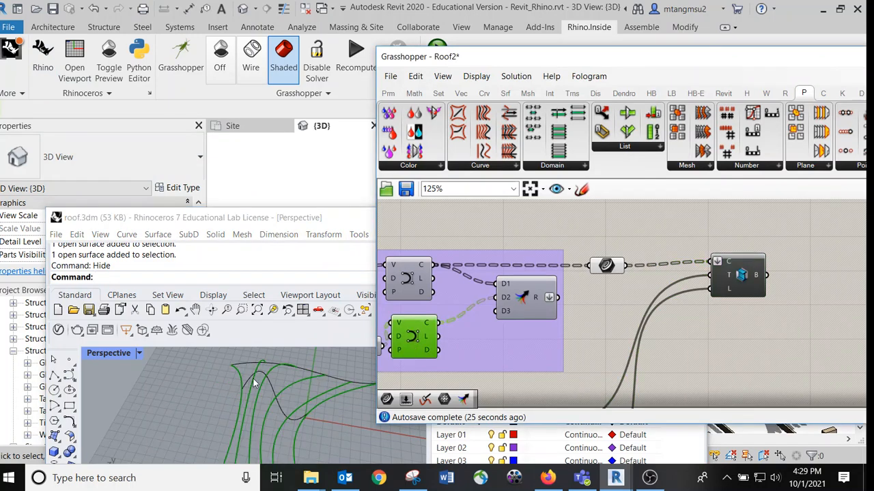
pyautogui.moveTo(436, 326); pyautogui.dragTo(591, 301)
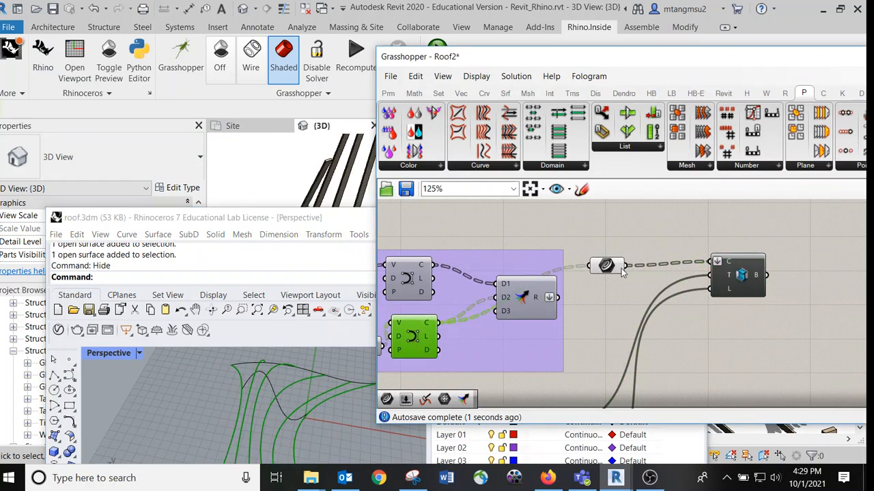
pyautogui.moveTo(621, 270); pyautogui.dragTo(623, 346)
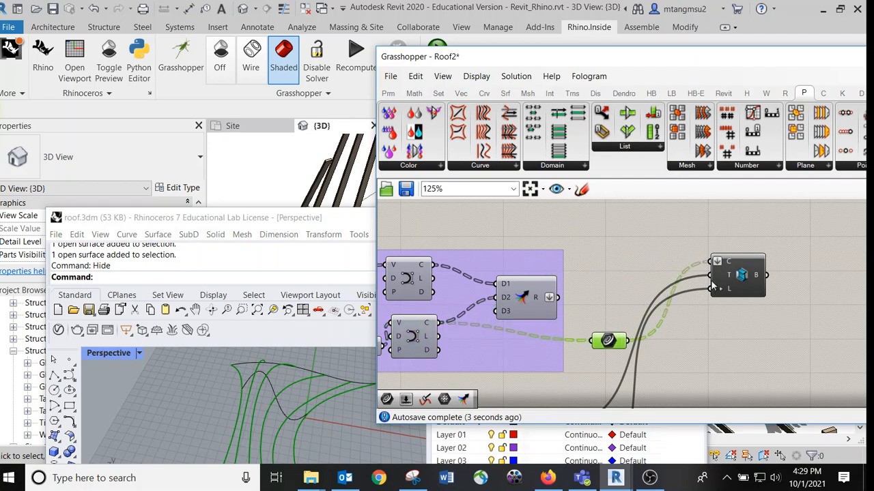
# Switch to Revit, examine the beams generated from the lengthwise curves in the 3D view, and return to Grasshopper.
pyautogui.click(264, 168)
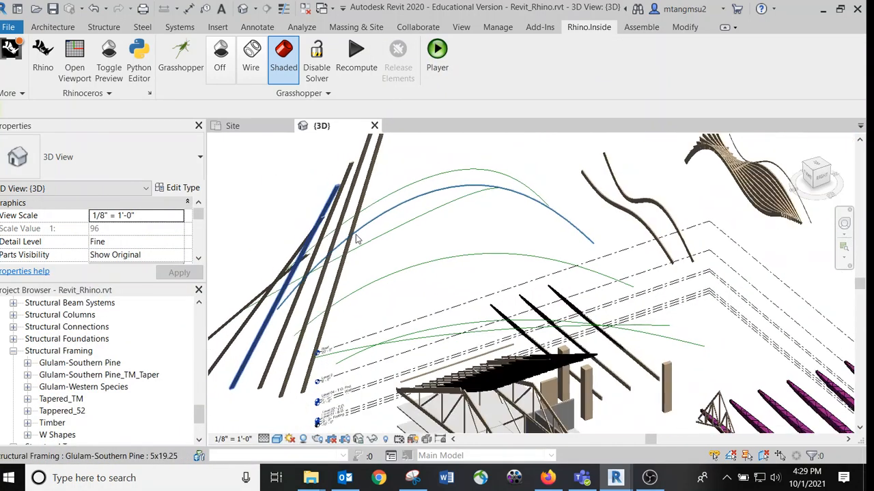
pyautogui.keyDown('shift'); pyautogui.moveTo(389, 249); pyautogui.dragTo(476, 228, button='middle'); pyautogui.keyUp('shift')
pyautogui.hotkey('alt', 'Tab')
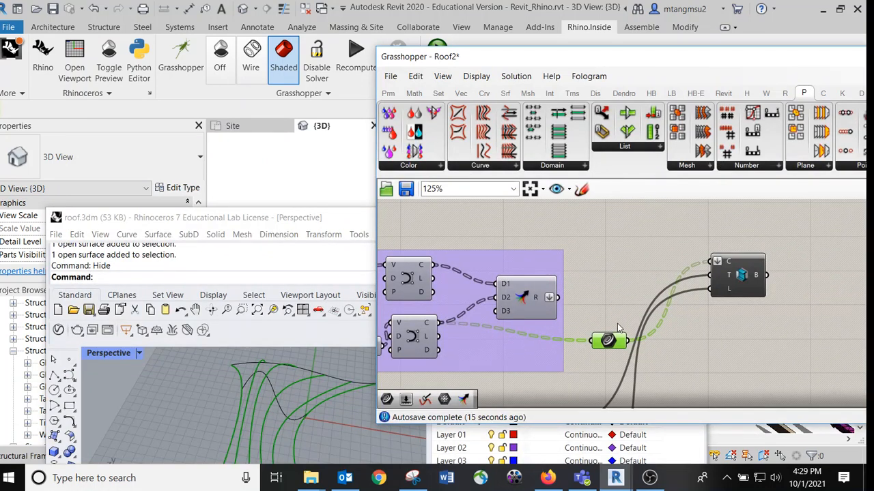
# Move the Curve parameter closer to the lower Nurbs Curve component and deselect it.
pyautogui.moveTo(608, 341); pyautogui.dragTo(575, 345)
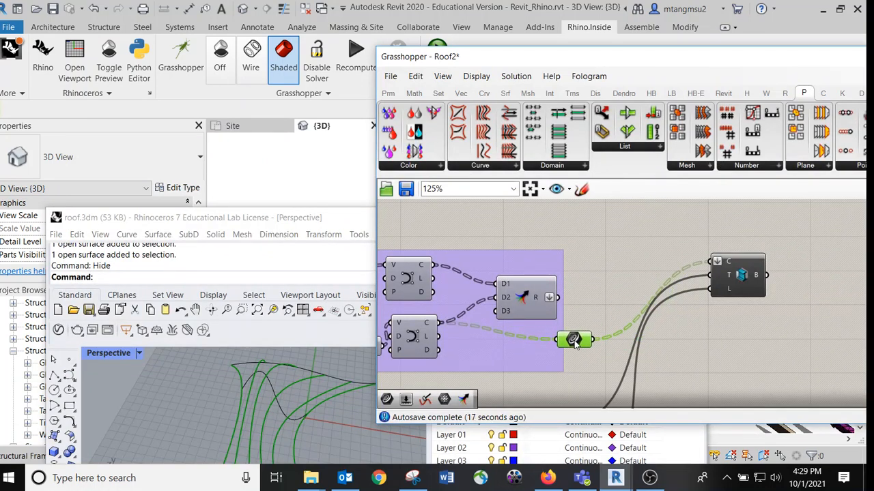
pyautogui.scroll(-3, 576, 342)
pyautogui.middleClick(593, 246)
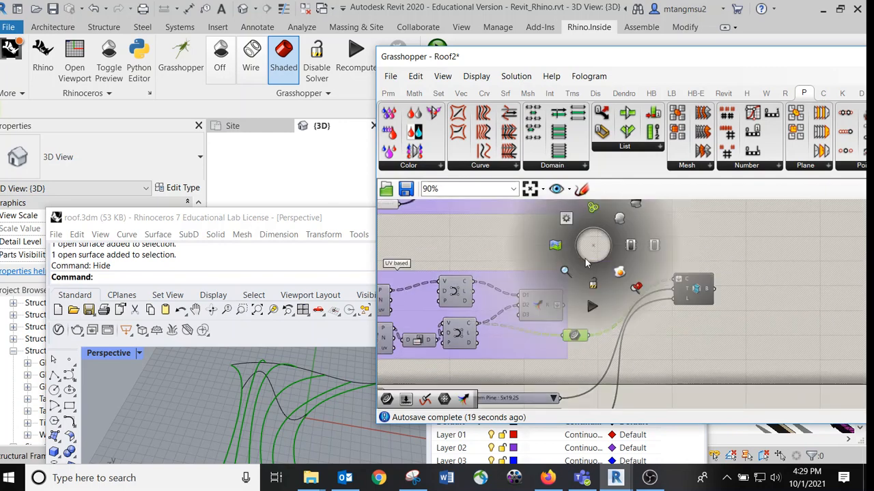
pyautogui.click(506, 236)
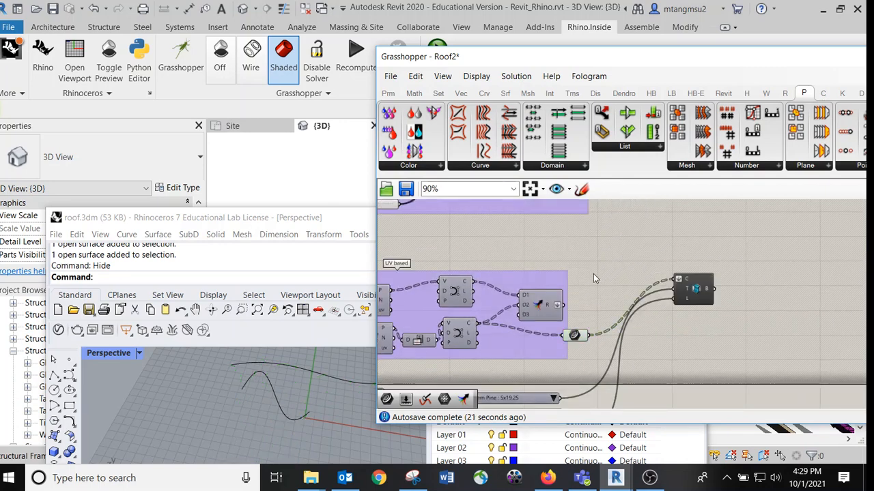
# Add the Pufferfish Rebuild Curve component on the empty canvas above the Curve parameter.
pyautogui.doubleClick(593, 252)
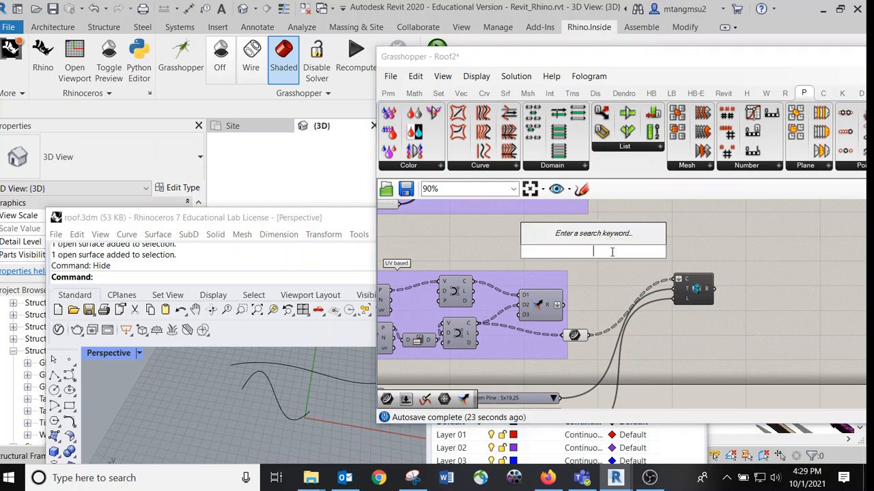
pyautogui.write('rebuid')
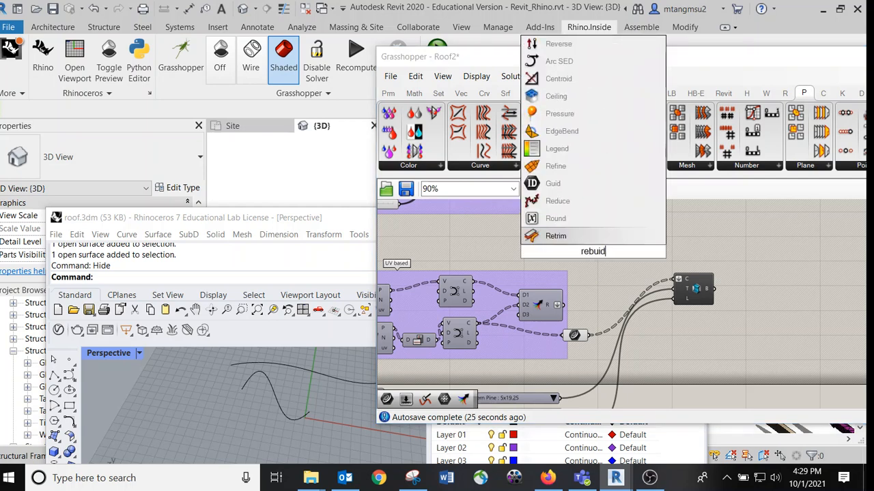
pyautogui.press('BackSpace')
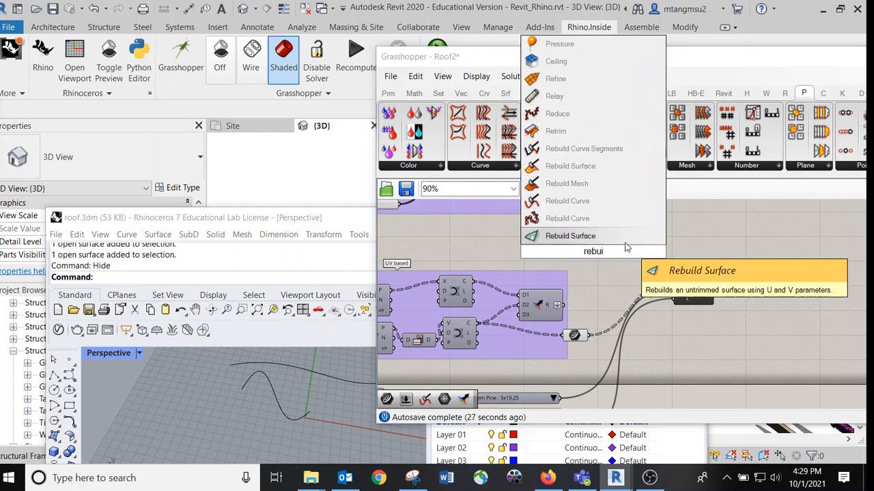
pyautogui.click(593, 202)
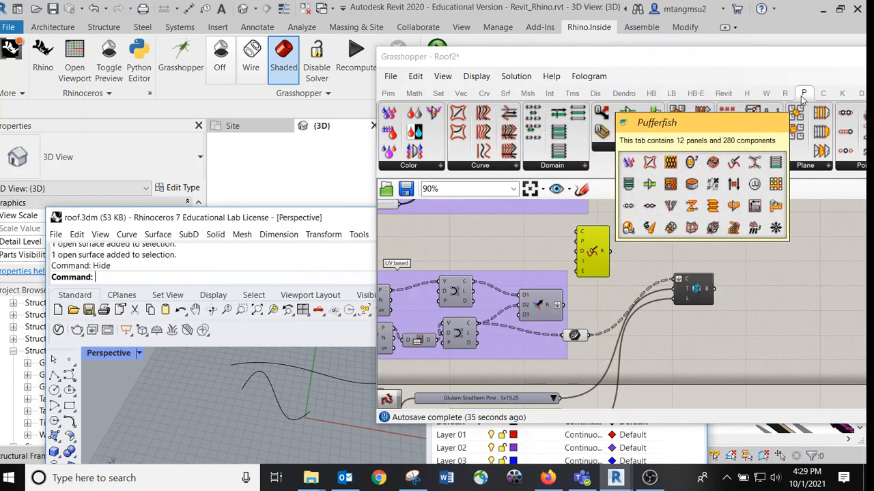
# Wire the lower Nurbs Curve's C output into the C input of the new Rebuild Curve component.
pyautogui.click(684, 235)
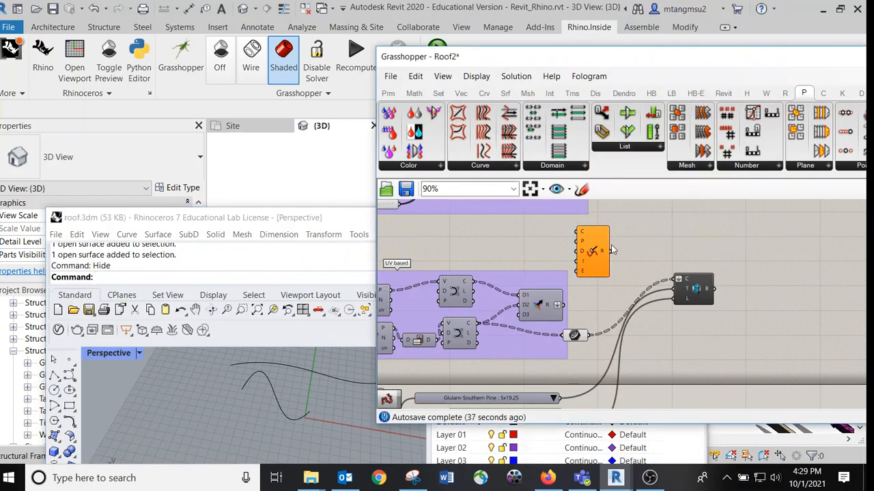
pyautogui.moveTo(595, 237); pyautogui.dragTo(604, 248)
pyautogui.scroll(2, 583, 290)
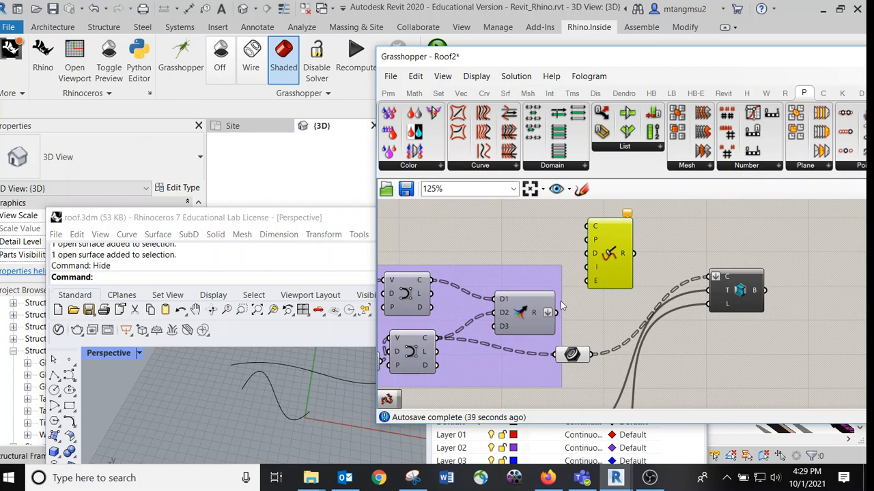
pyautogui.moveTo(438, 338); pyautogui.dragTo(587, 226)
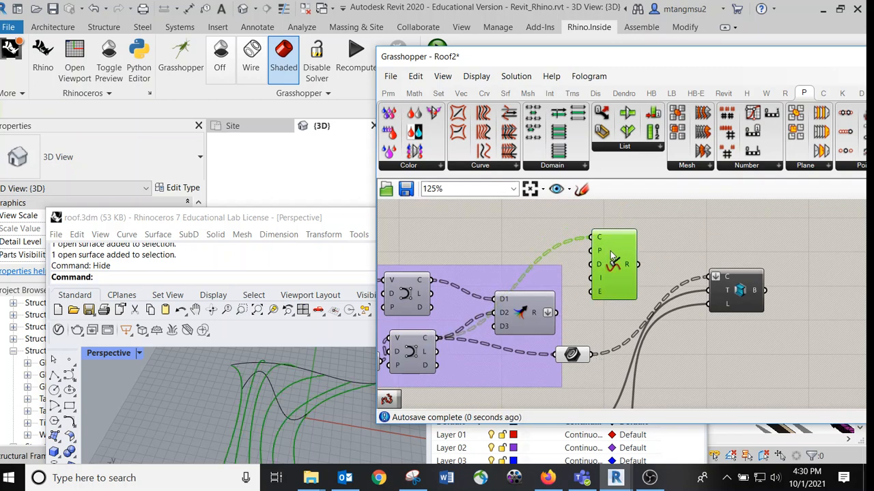
pyautogui.scroll(2, 591, 244)
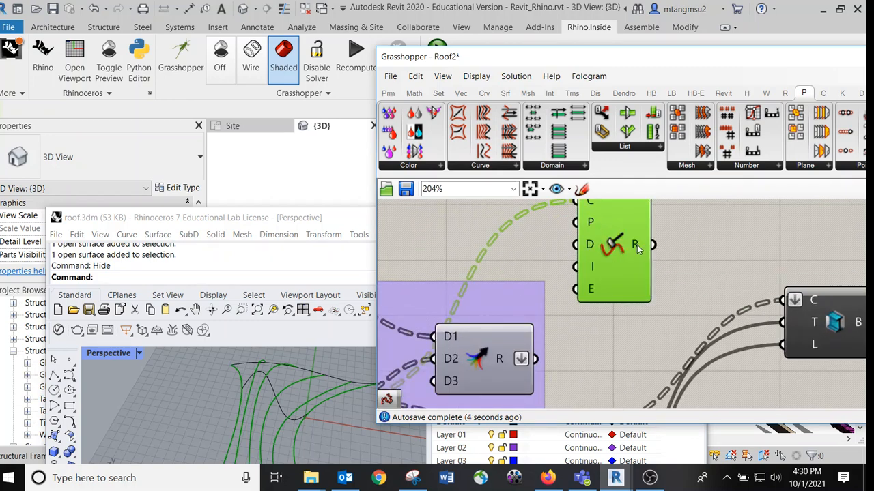
# Feed the Rebuild Curve's R output into the C input of the Revit beam component, replacing the Curve parameter's wire.
pyautogui.moveTo(637, 245)
pyautogui.moveTo(637, 245); pyautogui.dragTo(782, 301)
pyautogui.scroll(-2, 733, 257)
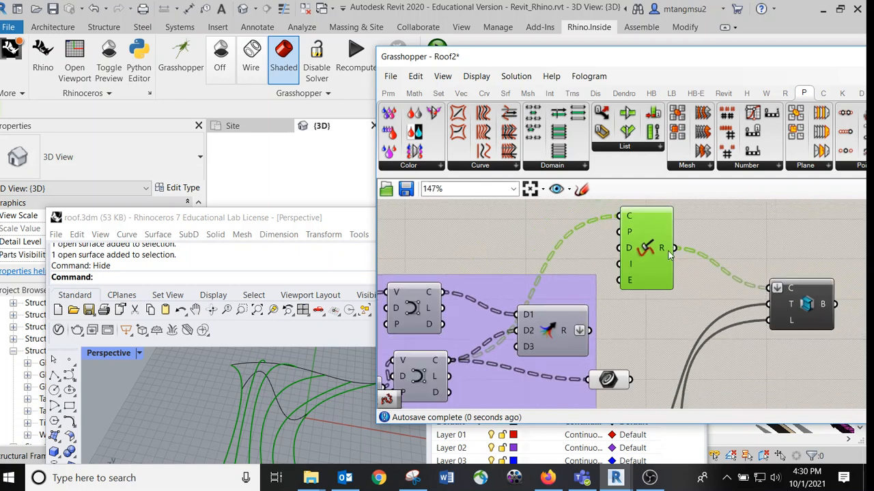
# Tuck the Curve parameter beside the lower Nurbs Curve and place the Rebuild Curve component just below and beyond it.
pyautogui.moveTo(646, 247); pyautogui.dragTo(667, 299)
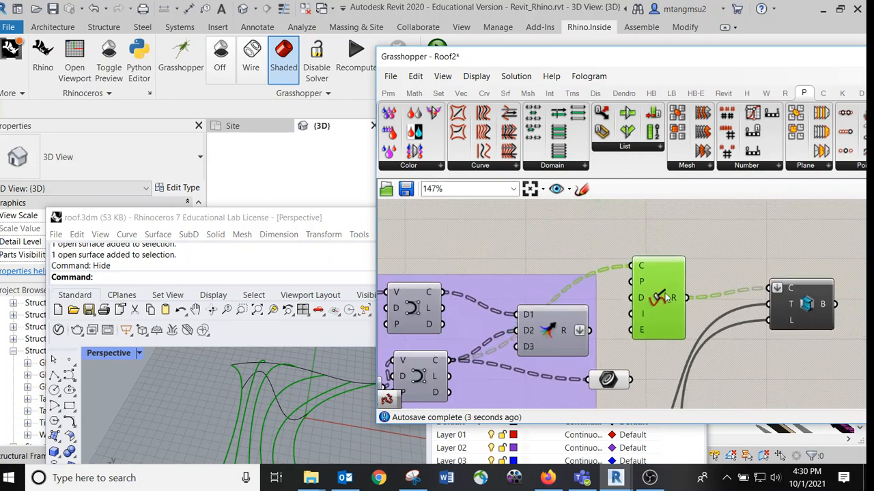
pyautogui.moveTo(615, 383); pyautogui.dragTo(566, 405)
pyautogui.moveTo(654, 326); pyautogui.dragTo(630, 411)
pyautogui.moveTo(640, 342); pyautogui.dragTo(624, 260, button='right')
pyautogui.moveTo(617, 301); pyautogui.dragTo(612, 326)
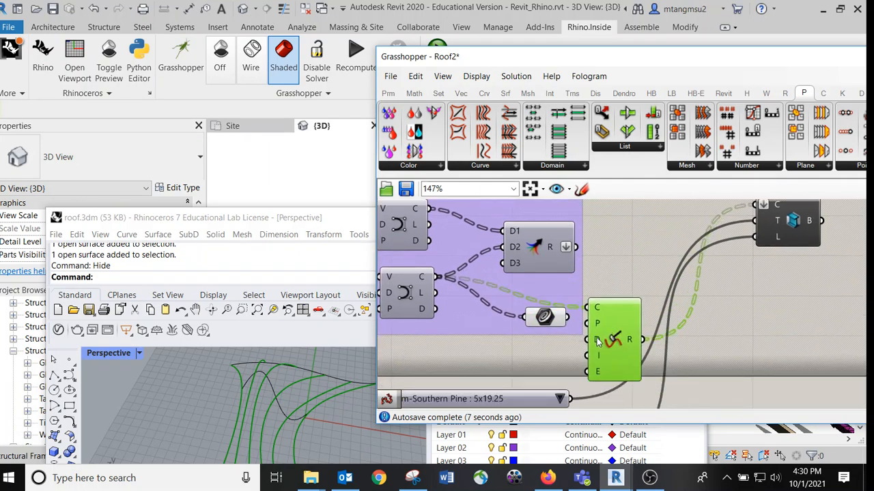
pyautogui.scroll(3, 590, 338)
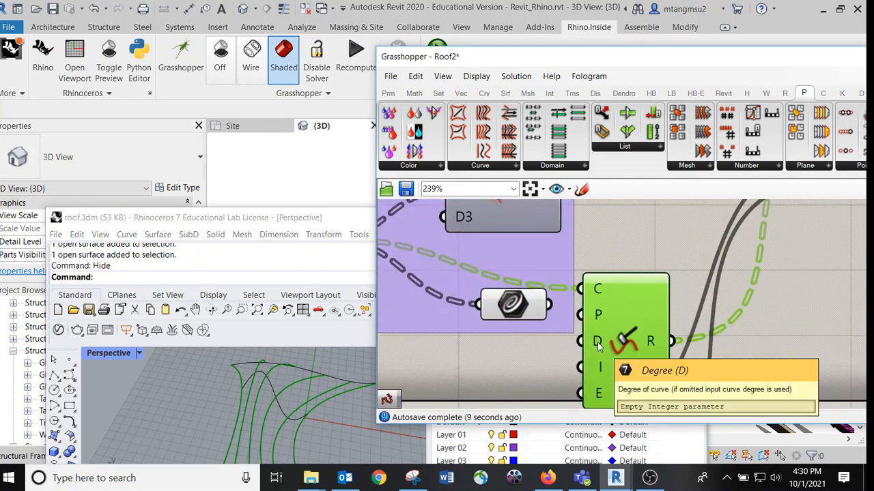
pyautogui.moveTo(642, 340); pyautogui.dragTo(639, 334)
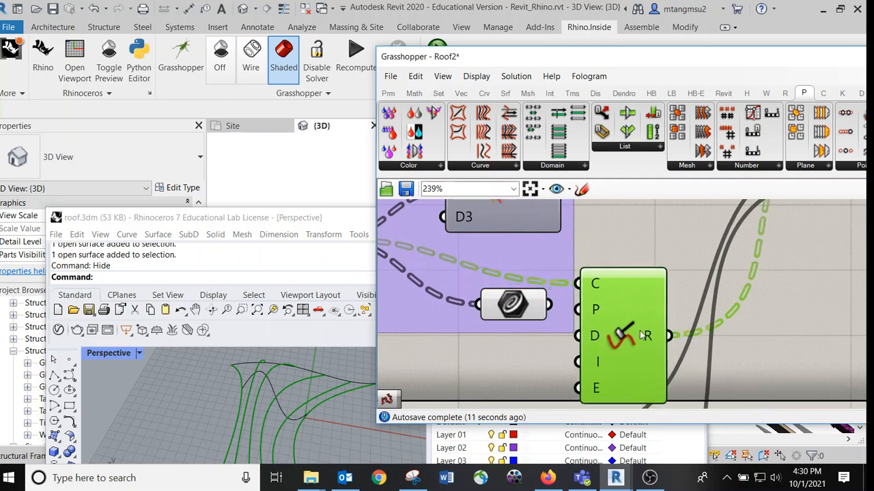
# Select the beam component and examine the beams from the rebuilt lengthwise curves in Rhino's Perspective view.
pyautogui.scroll(-4, 643, 303)
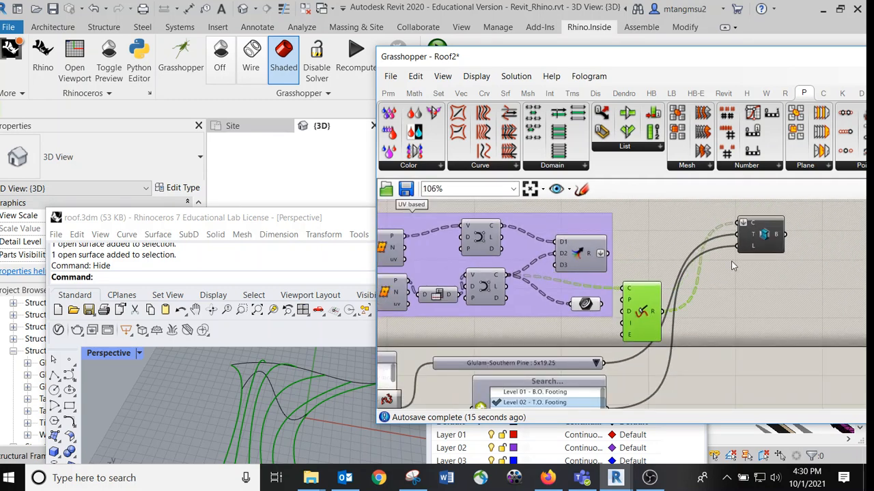
pyautogui.click(763, 234)
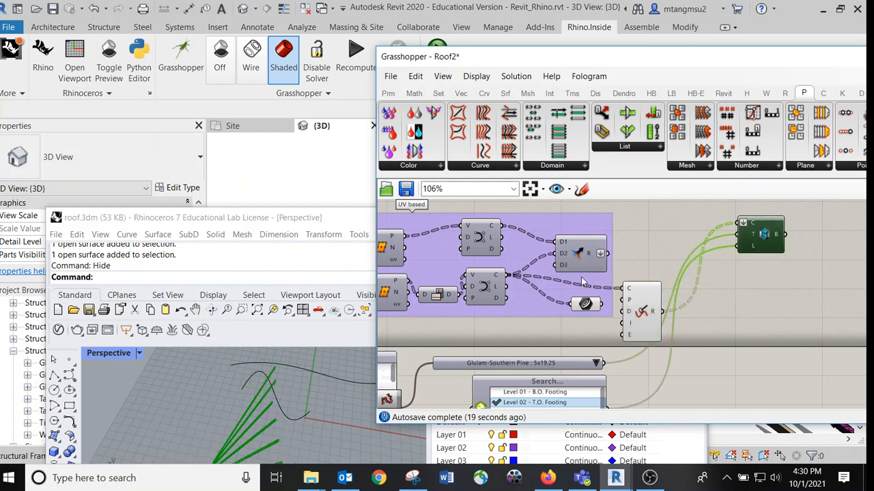
pyautogui.moveTo(318, 408); pyautogui.dragTo(307, 347, button='right')
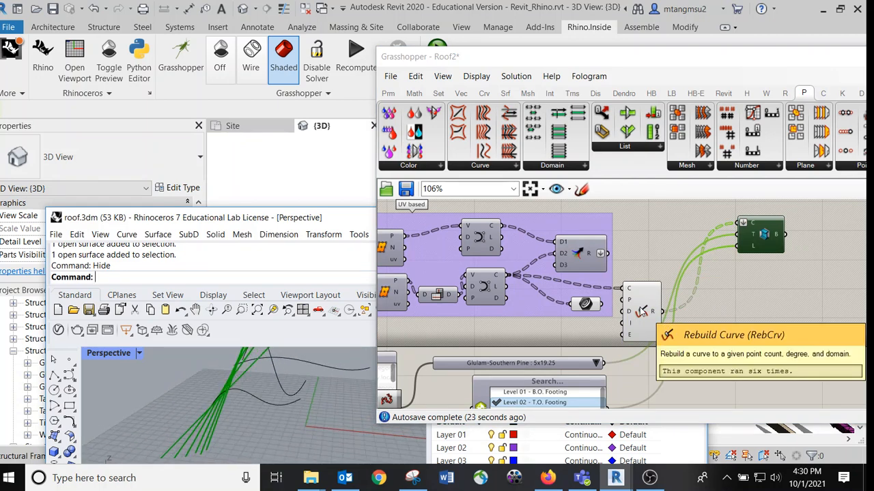
pyautogui.moveTo(301, 387); pyautogui.dragTo(270, 408, button='right')
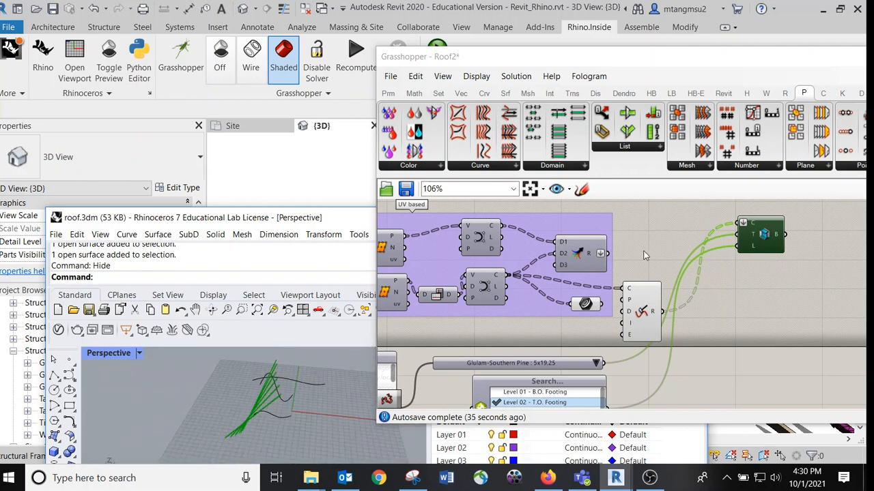
# Select the source surface parameter in Grasshopper and examine the roof surface in Rhino's Perspective view.
pyautogui.scroll(-5, 637, 260)
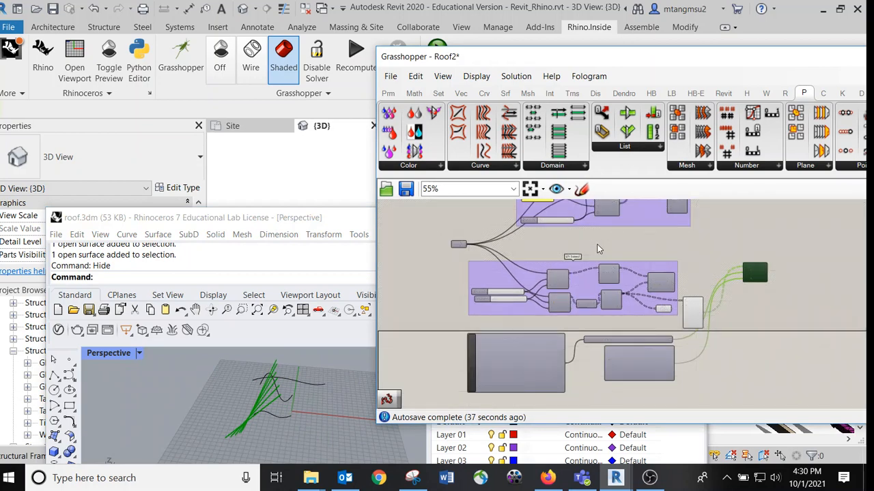
pyautogui.scroll(2, 591, 284)
pyautogui.moveTo(591, 283); pyautogui.dragTo(575, 348, button='right')
pyautogui.click(464, 361)
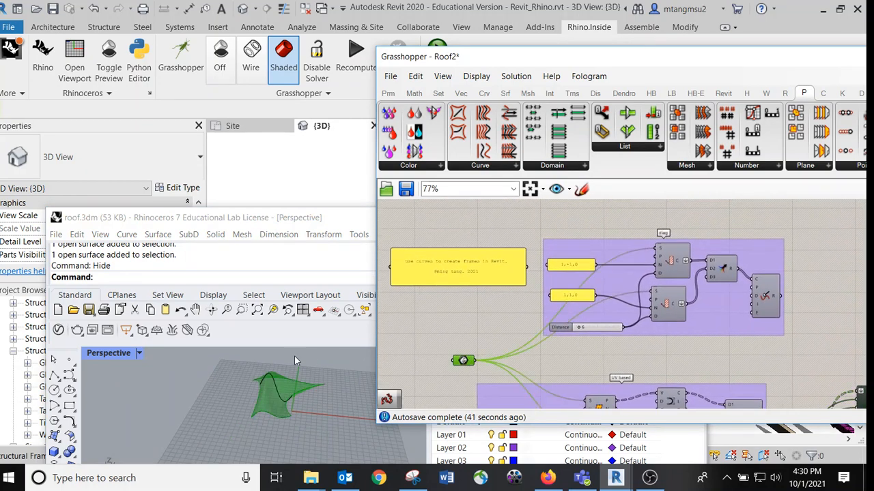
pyautogui.moveTo(294, 357); pyautogui.dragTo(271, 396, button='right')
pyautogui.scroll(3, 271, 394)
pyautogui.scroll(3, 616, 332)
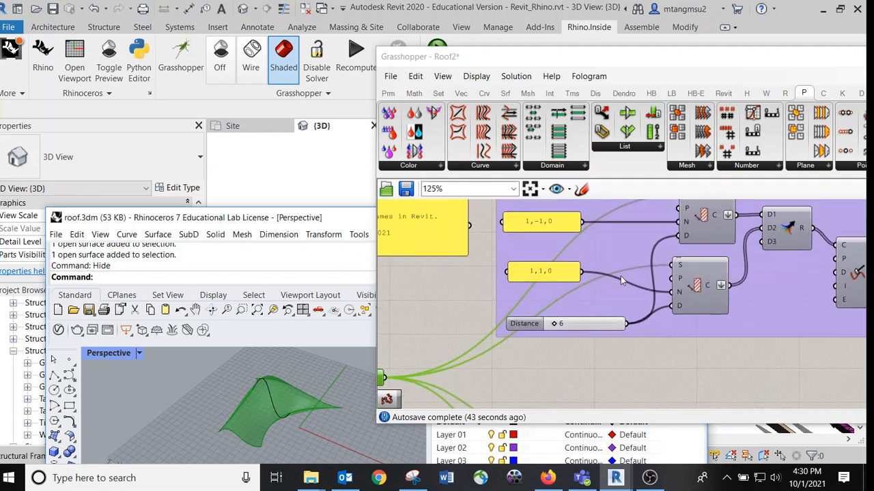
# Select the diag group's upper Contour component and examine the 1,-1,0 and 1,1,0 direction panels feeding both Contour components.
pyautogui.moveTo(647, 264); pyautogui.dragTo(654, 294, button='right')
pyautogui.click(698, 266)
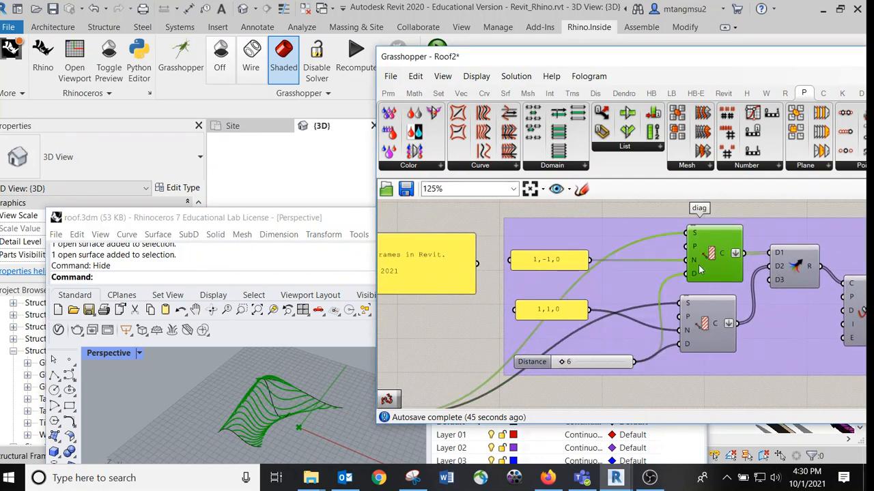
pyautogui.scroll(2, 698, 264)
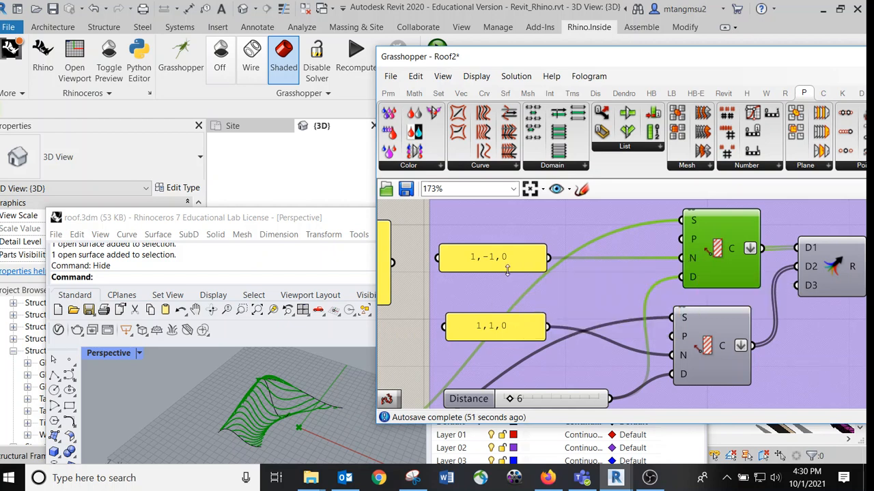
pyautogui.moveTo(688, 261)
pyautogui.scroll(2, 485, 259)
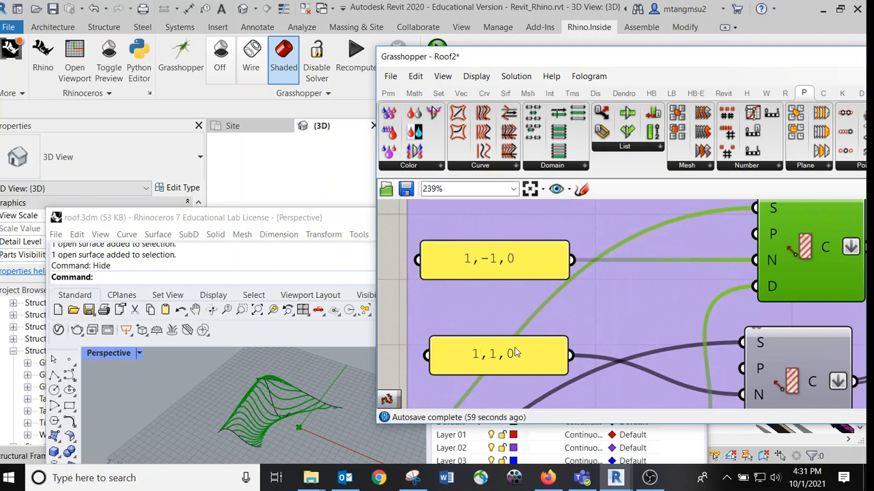
pyautogui.moveTo(515, 352); pyautogui.dragTo(532, 302, button='right')
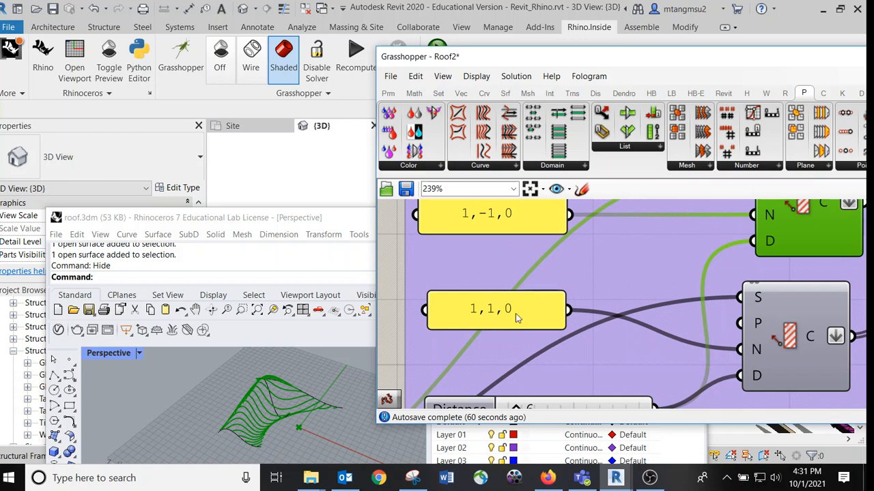
pyautogui.moveTo(605, 285); pyautogui.dragTo(594, 330, button='right')
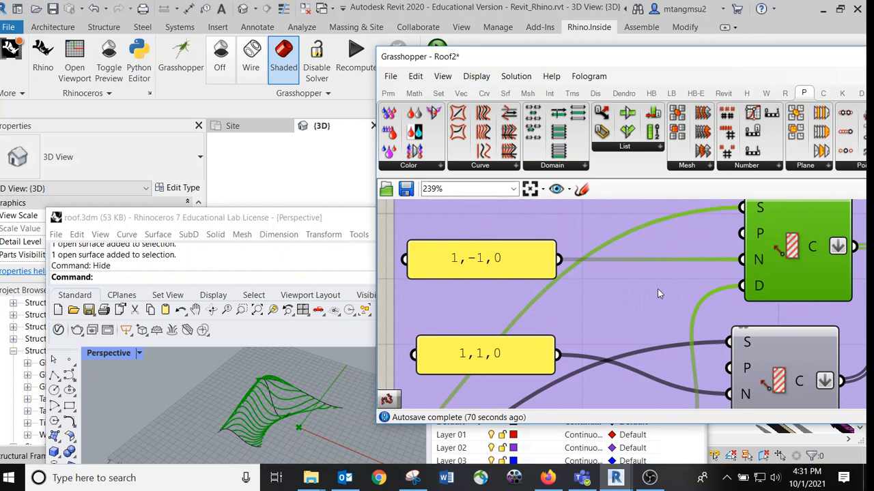
pyautogui.moveTo(658, 290); pyautogui.dragTo(588, 267, button='right')
# Maximize Rhino with all four viewports and compare the two Contour components' diagonal curves in the Top view.
pyautogui.click(604, 332)
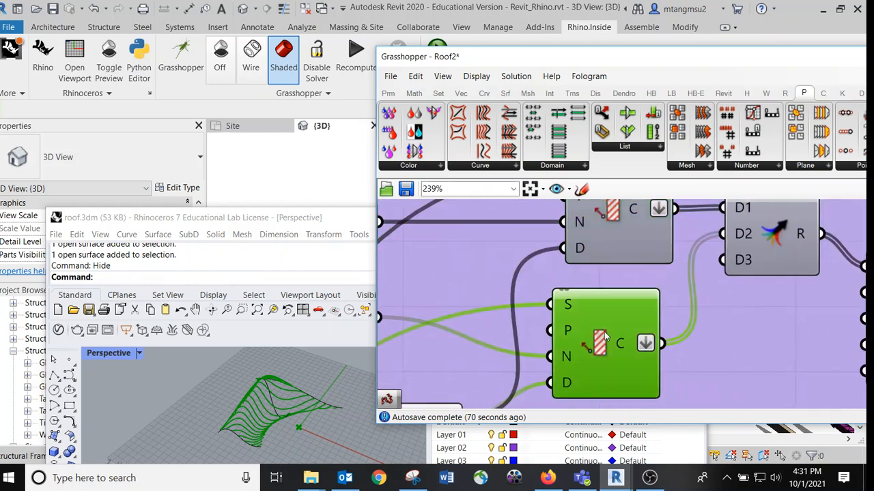
pyautogui.moveTo(310, 402); pyautogui.dragTo(305, 429, button='right')
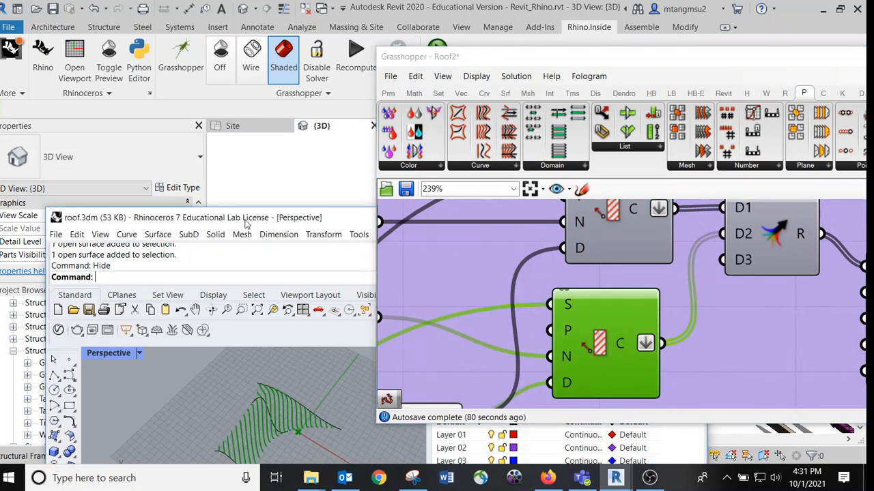
pyautogui.doubleClick(245, 220)
pyautogui.doubleClick(42, 142)
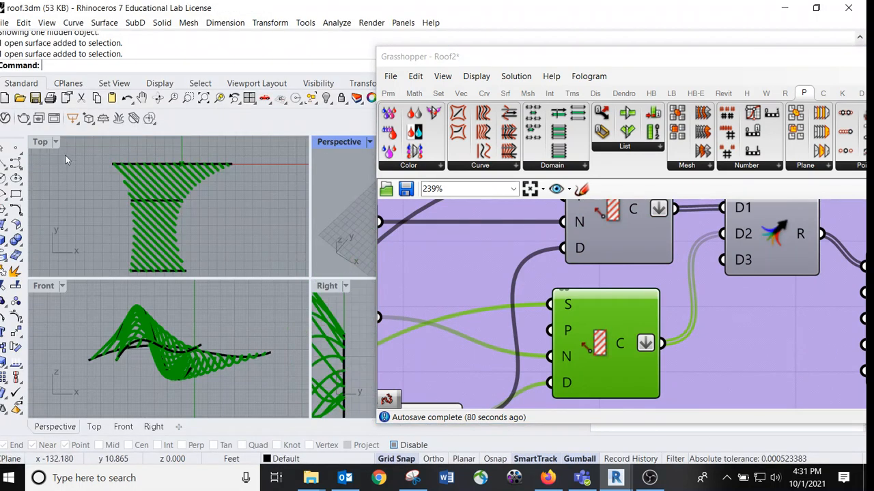
pyautogui.click(621, 234)
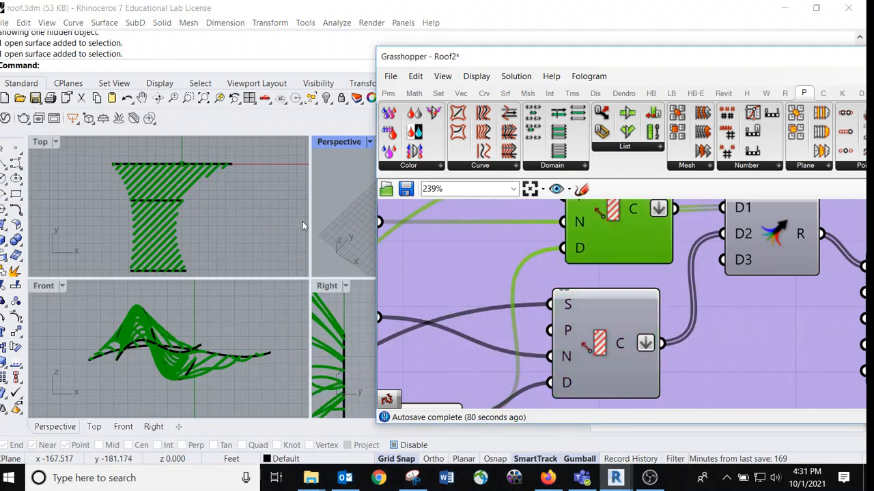
pyautogui.click(614, 321)
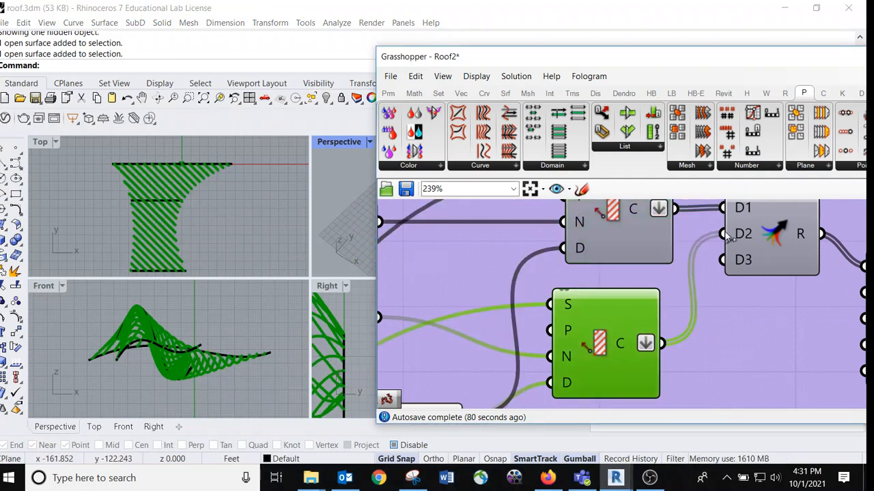
# Select the diag group's Merge component and inspect the combined diagonal grid in Rhino's Top view.
pyautogui.click(772, 234)
pyautogui.moveTo(745, 259); pyautogui.dragTo(590, 321, button='right')
pyautogui.moveTo(145, 222); pyautogui.dragTo(183, 211, button='right')
pyautogui.scroll(5, 184, 208)
pyautogui.scroll(3, 194, 206)
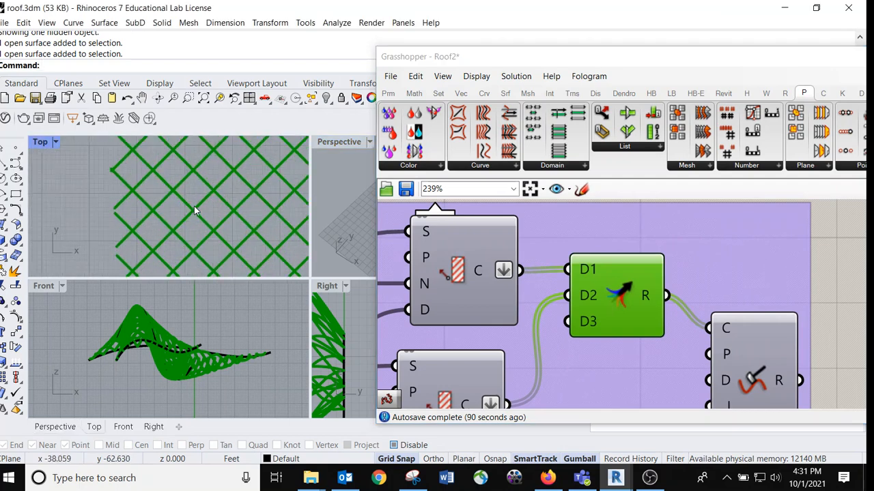
pyautogui.scroll(-3, 232, 211)
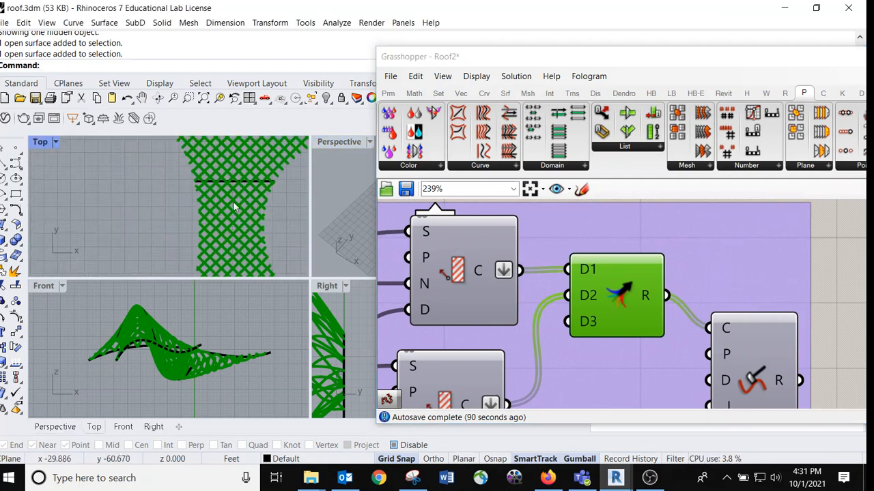
pyautogui.moveTo(223, 190); pyautogui.dragTo(174, 208, button='right')
pyautogui.scroll(-5, 167, 202)
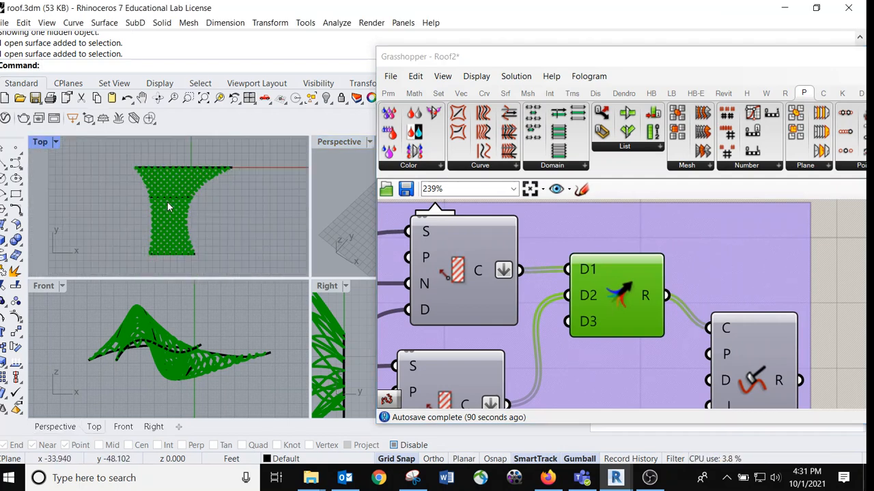
# Maximize Rhino's Perspective viewport and examine the diagonal lattice over the roof from a low angle.
pyautogui.click(333, 146)
pyautogui.doubleClick(333, 146)
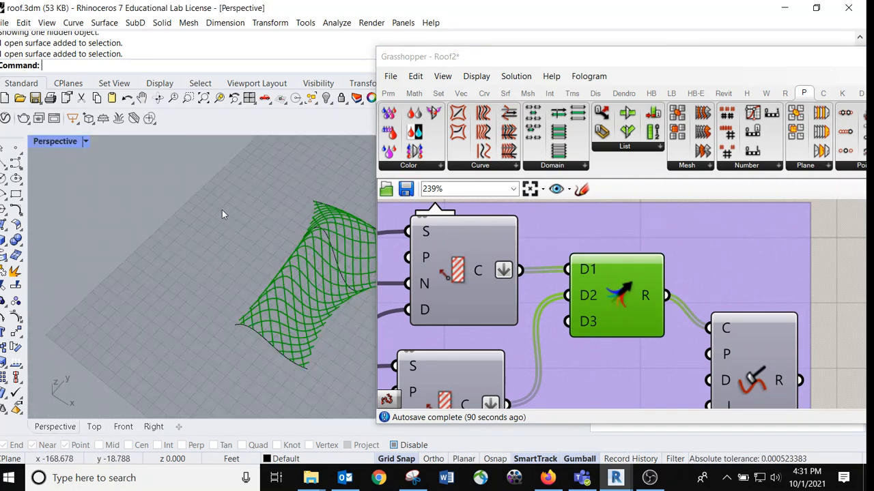
pyautogui.moveTo(223, 214); pyautogui.dragTo(307, 194, button='right')
pyautogui.scroll(4, 306, 194)
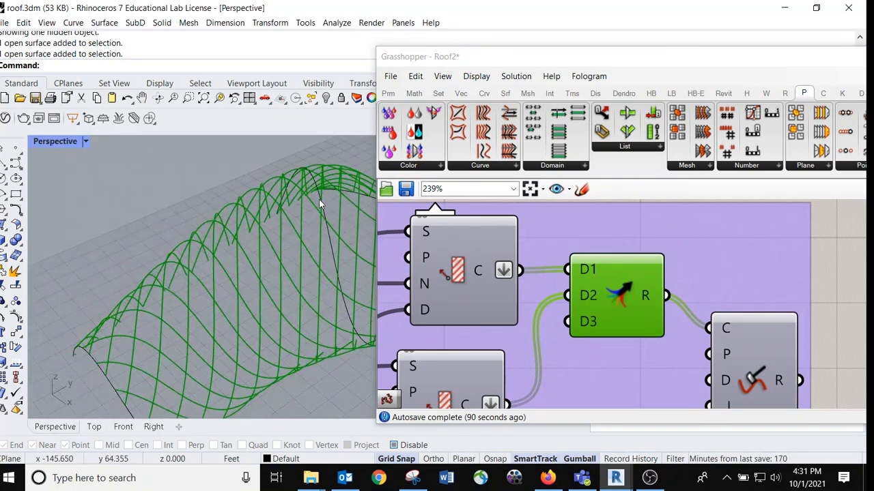
# Connect the R output of the diag group's Rebuild Curve to the C input of the Revit beam component.
pyautogui.click(765, 342)
pyautogui.moveTo(756, 317); pyautogui.dragTo(570, 251, button='right')
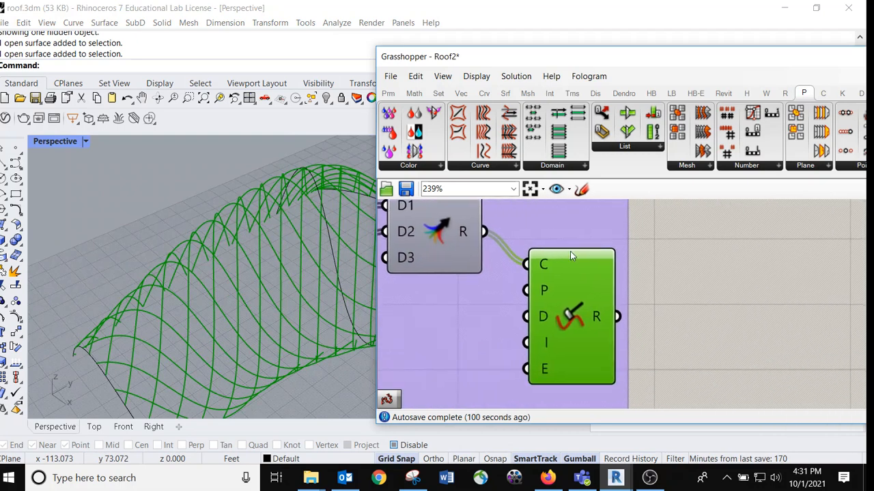
pyautogui.scroll(-4, 602, 316)
pyautogui.moveTo(616, 313); pyautogui.dragTo(553, 271, button='right')
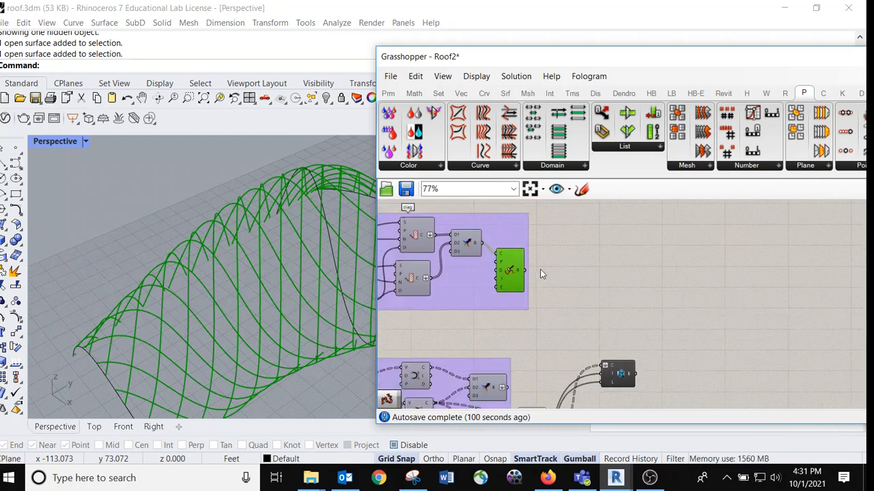
pyautogui.scroll(2, 536, 269)
pyautogui.moveTo(522, 271); pyautogui.dragTo(631, 403)
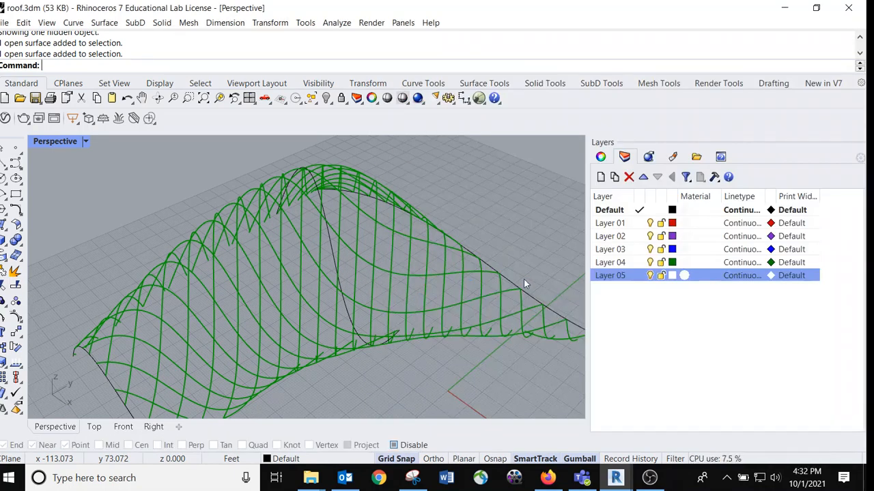
# Restore the Rhino window to its smaller size, reposition the Grasshopper window, and inspect the beam component's status.
pyautogui.click(816, 8)
pyautogui.moveTo(501, 61); pyautogui.dragTo(391, 69)
pyautogui.moveTo(522, 337); pyautogui.dragTo(511, 255, button='right')
pyautogui.scroll(3, 525, 326)
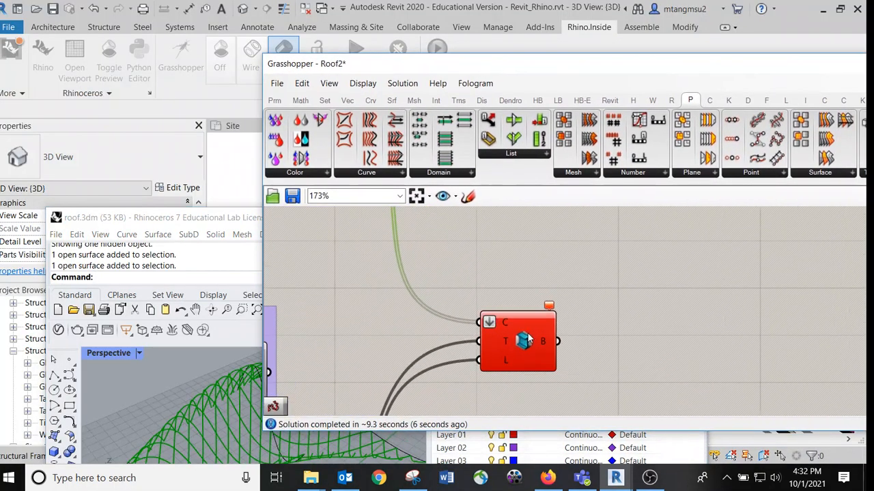
# Select the Revit beam component, switch to Revit, and examine the 3D view for generated roof beams.
pyautogui.click(527, 335)
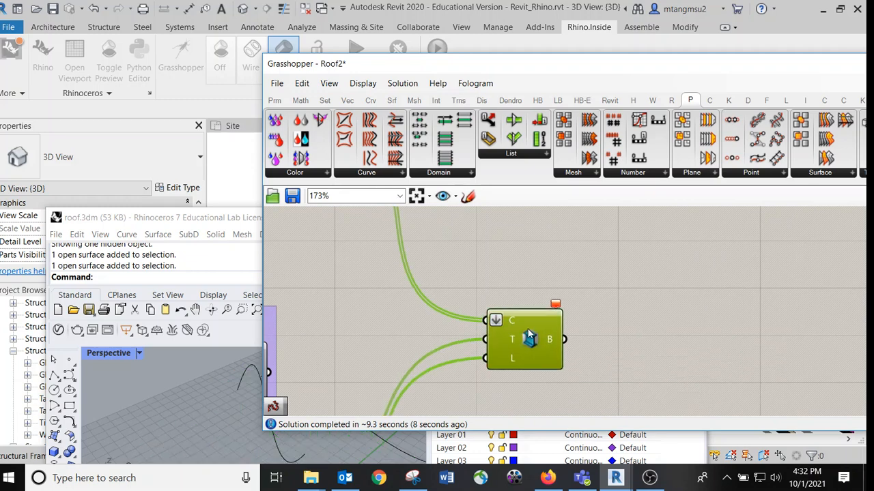
pyautogui.scroll(-3, 514, 337)
pyautogui.click(221, 220)
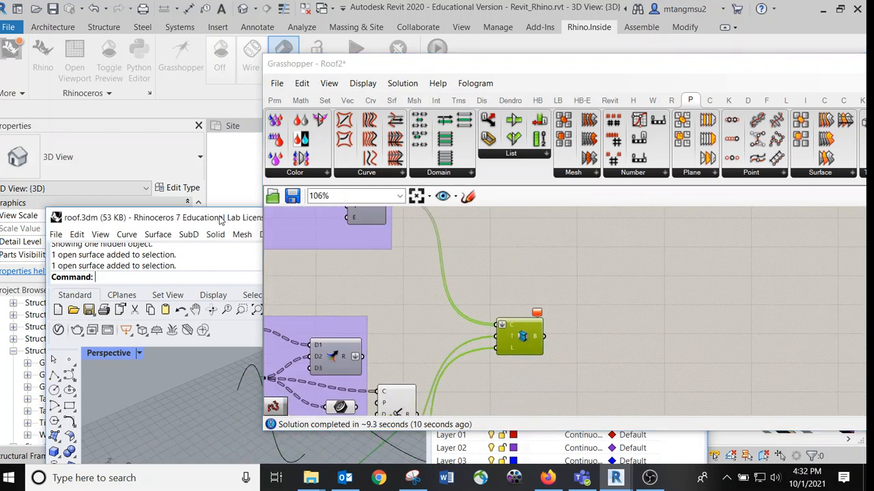
pyautogui.click(234, 183)
pyautogui.scroll(-4, 447, 276)
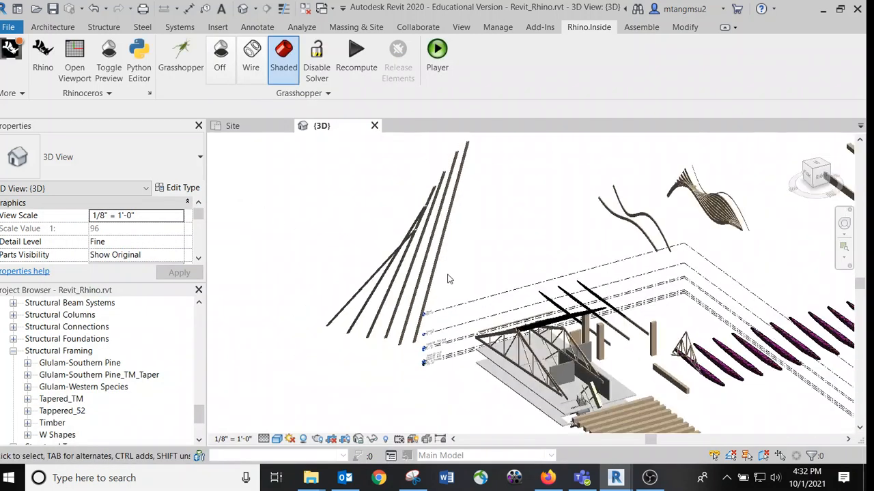
pyautogui.moveTo(532, 219); pyautogui.dragTo(457, 262, button='middle')
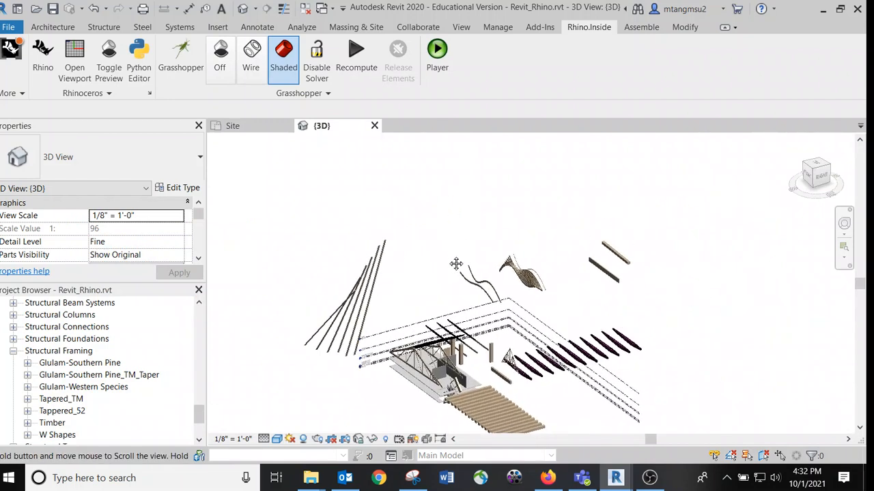
pyautogui.scroll(2, 465, 270)
pyautogui.scroll(1, 465, 270)
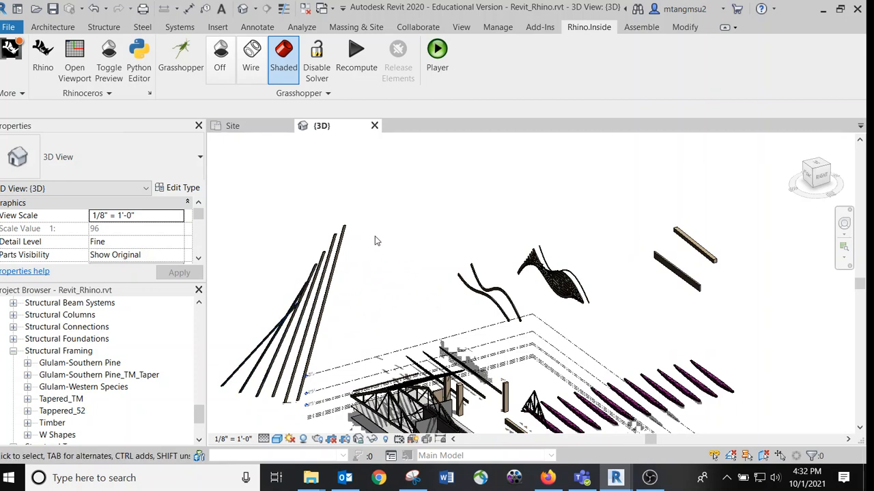
# Return to Grasshopper and save the Roof2 definition.
pyautogui.click(48, 63)
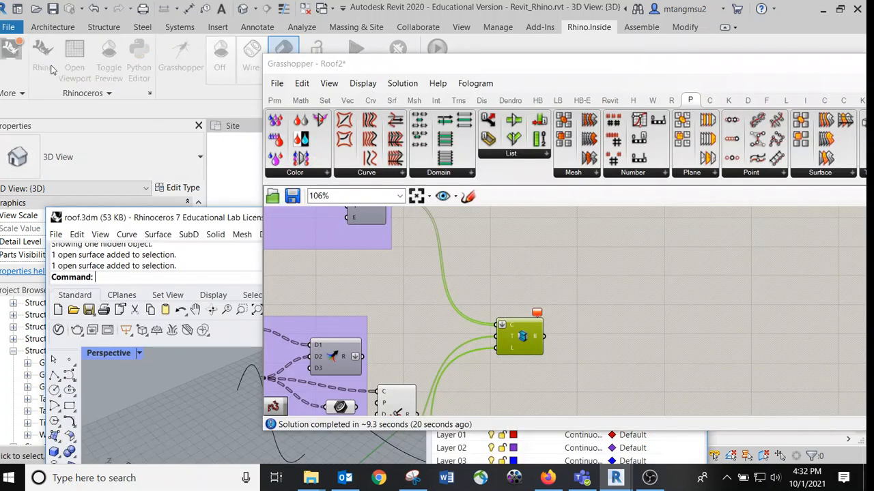
pyautogui.scroll(-4, 397, 266)
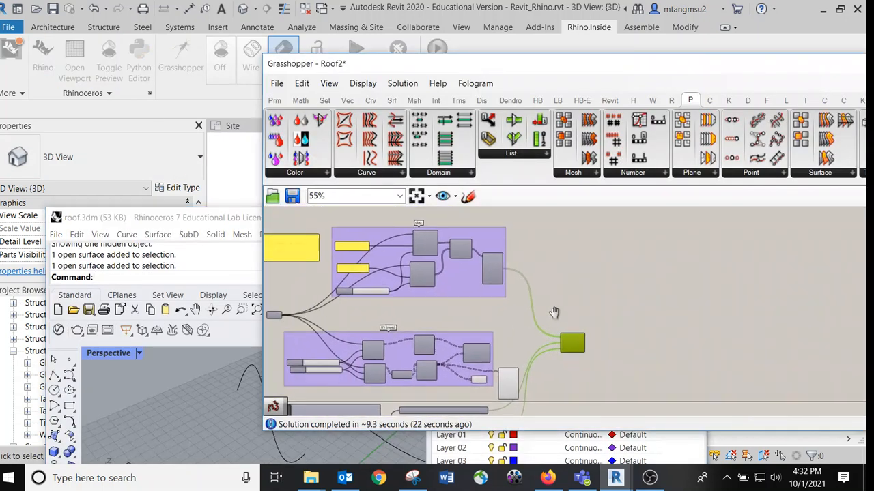
pyautogui.scroll(1, 457, 288)
pyautogui.click(276, 83)
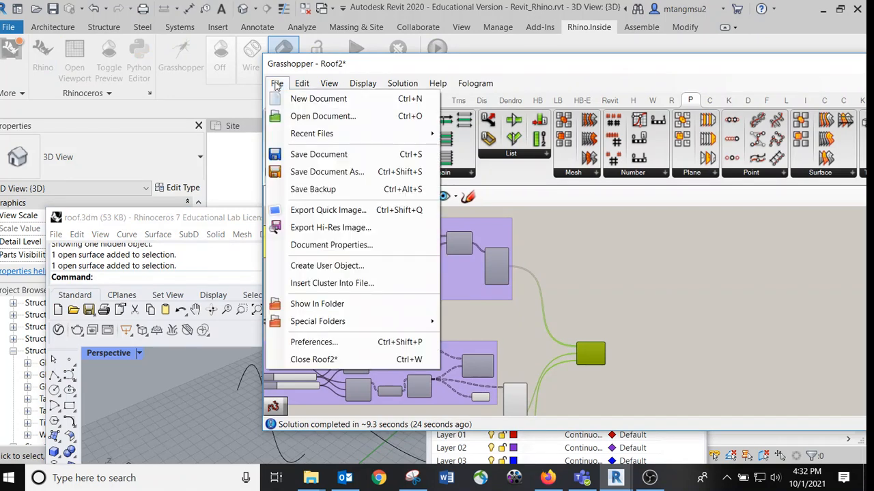
pyautogui.click(293, 154)
# Space out the diag group's Merge and Rebuild Curve components and view the rebuilt lattice in Rhino's Perspective viewport.
pyautogui.scroll(3, 546, 293)
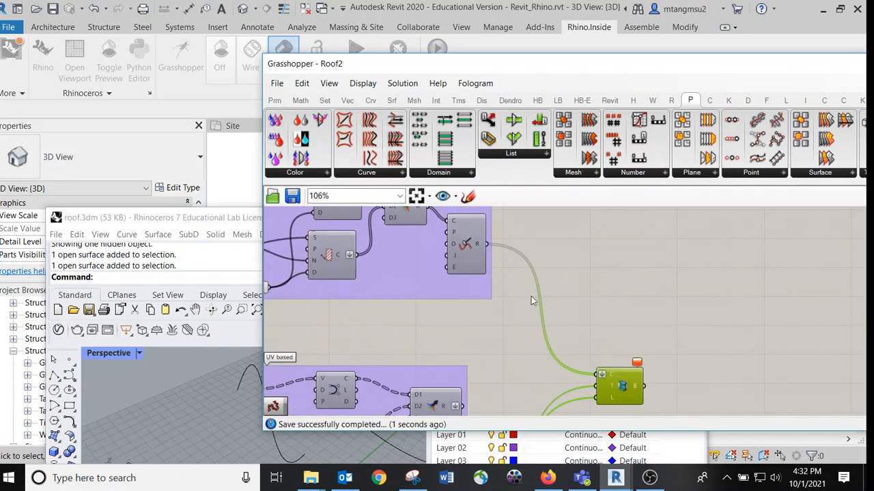
pyautogui.moveTo(544, 246); pyautogui.dragTo(619, 333, button='right')
pyautogui.scroll(3, 528, 316)
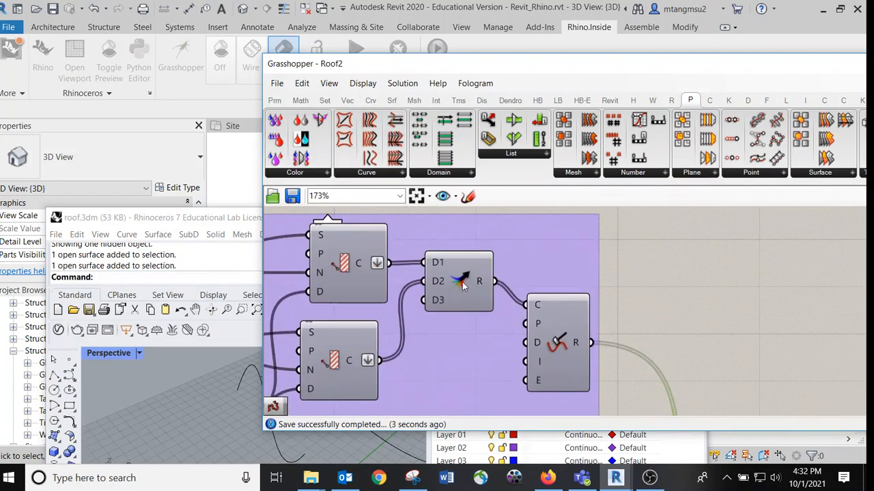
pyautogui.moveTo(467, 283); pyautogui.dragTo(463, 309)
pyautogui.moveTo(535, 330); pyautogui.dragTo(578, 289, button='right')
pyautogui.moveTo(617, 299); pyautogui.dragTo(642, 292)
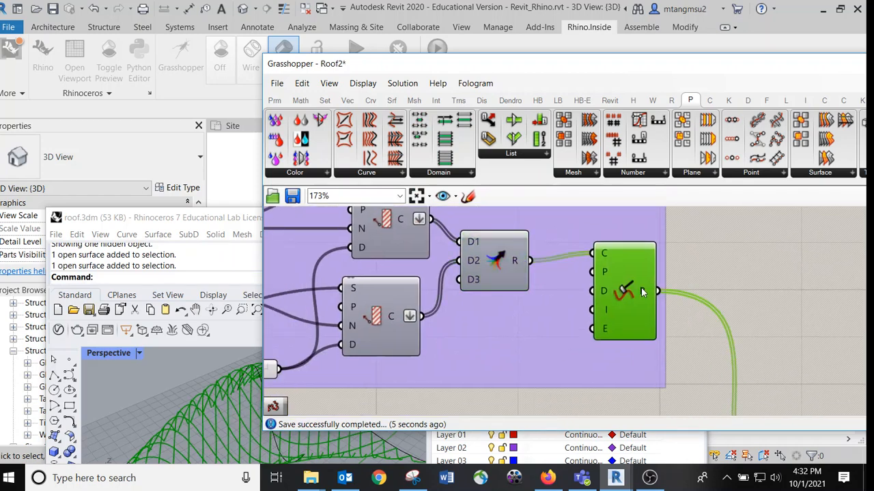
pyautogui.scroll(-4, 552, 320)
pyautogui.moveTo(198, 416)
pyautogui.mouseDown(button='right')
pyautogui.moveTo(164, 409)
pyautogui.moveTo(194, 422)
pyautogui.mouseUp(button='right')
pyautogui.scroll(-4, 164, 409)
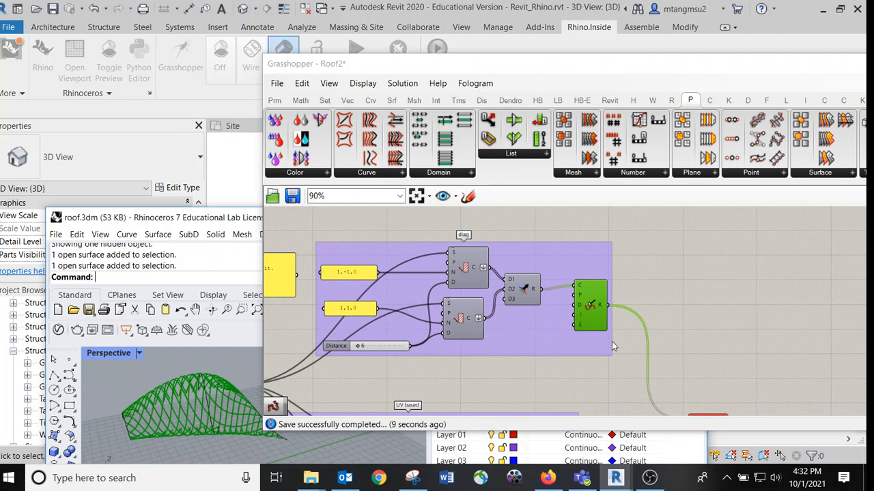
# Try to connect the R output of the diag group's Merge to the Revit beam component's T input, and undo it.
pyautogui.scroll(3, 520, 291)
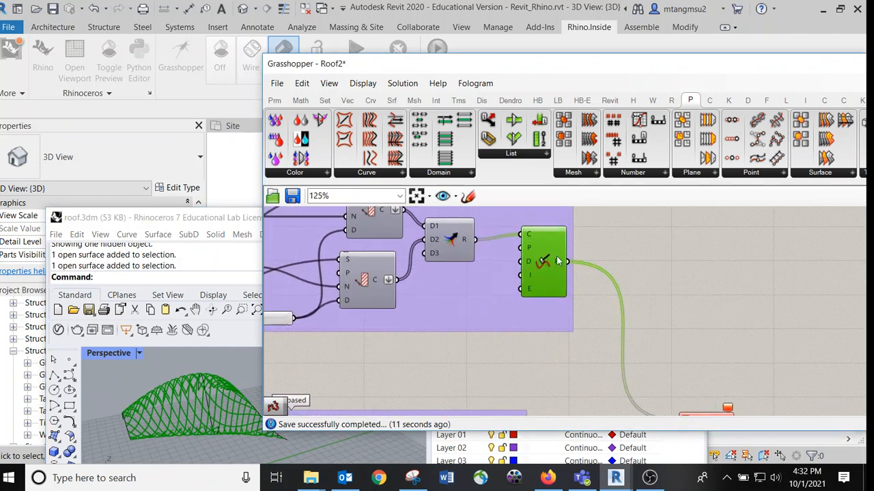
pyautogui.scroll(-4, 617, 287)
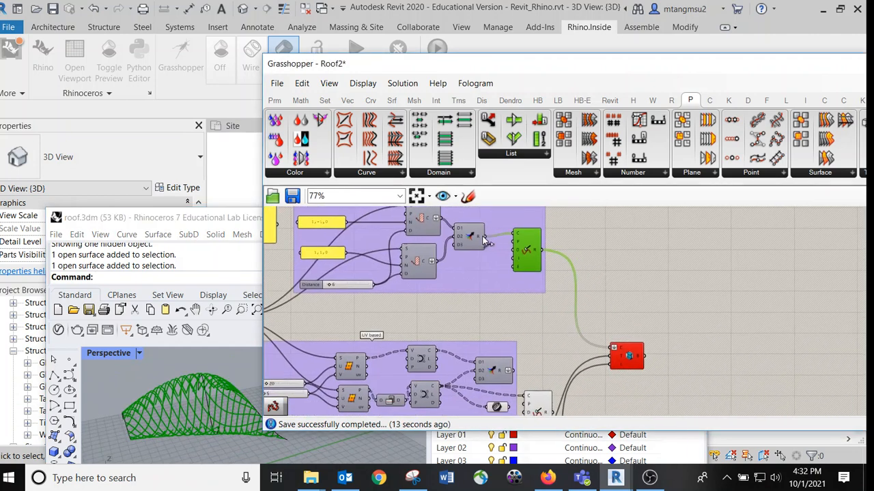
pyautogui.moveTo(615, 353); pyautogui.dragTo(614, 354)
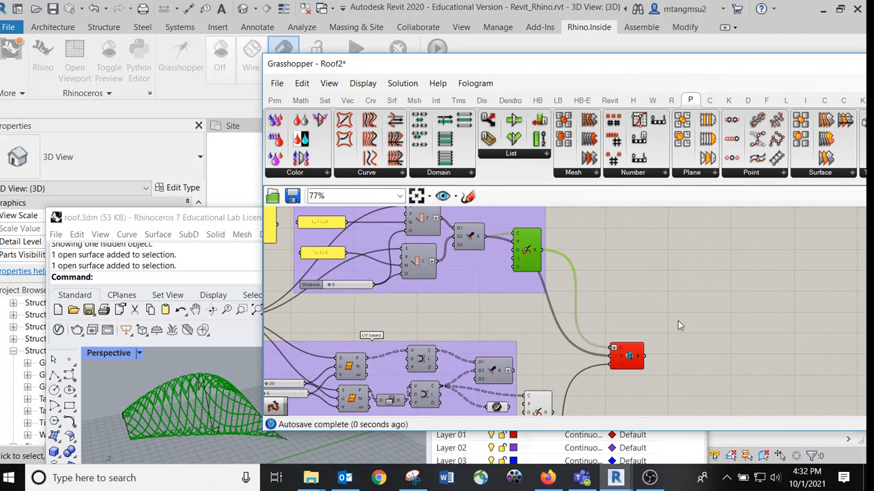
pyautogui.scroll(3, 597, 359)
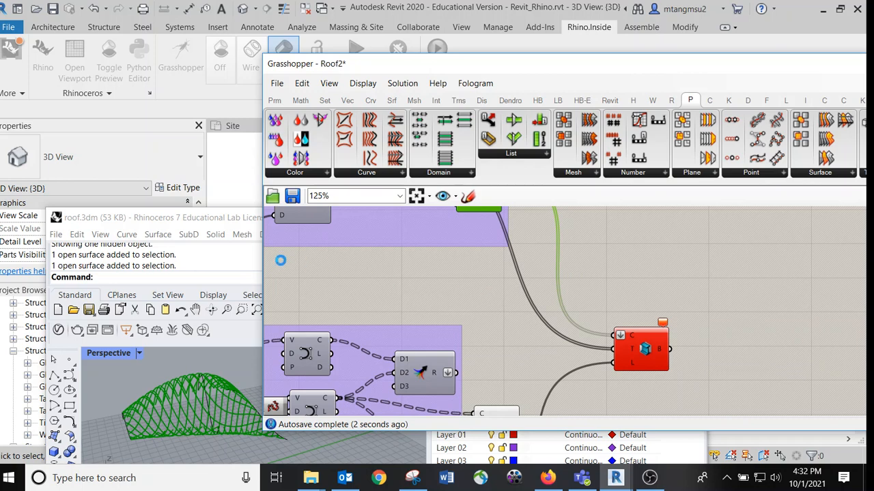
pyautogui.scroll(1, 561, 312)
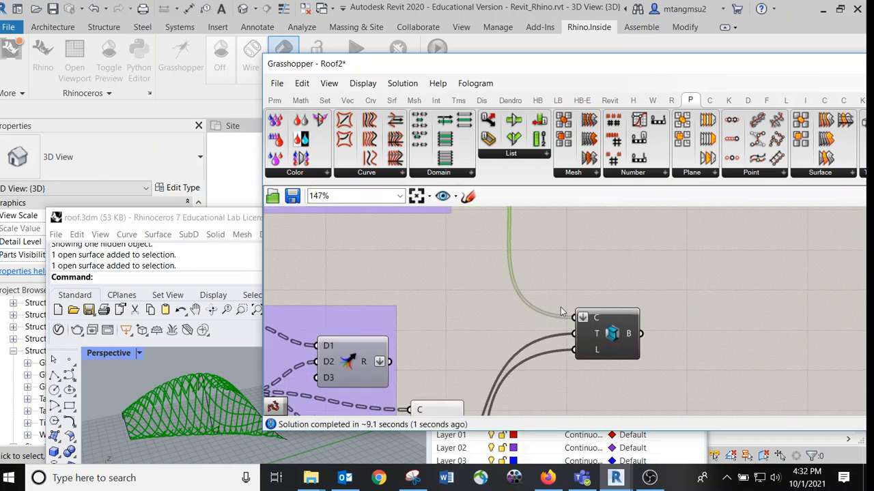
# Inspect the Revit beam component's Type input and trace the wires back to the type and level selectors.
pyautogui.scroll(-5, 454, 284)
pyautogui.scroll(5, 530, 292)
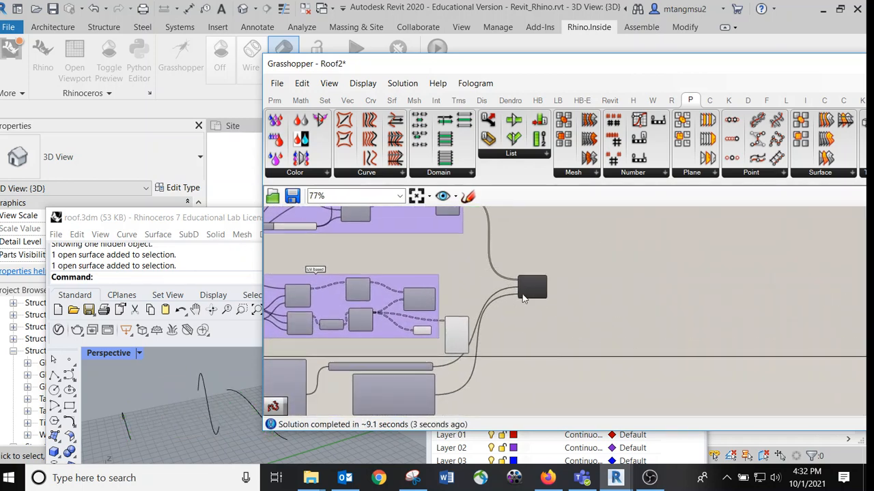
pyautogui.moveTo(534, 281)
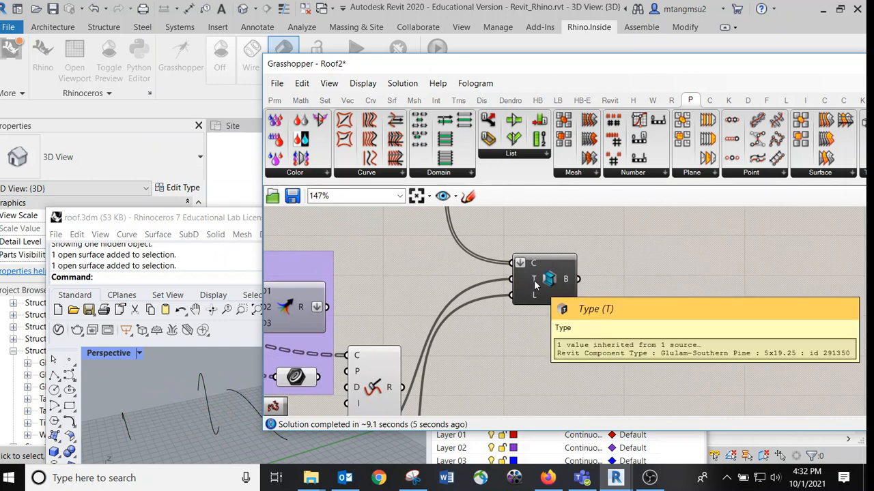
pyautogui.scroll(-3, 465, 294)
pyautogui.moveTo(396, 299); pyautogui.dragTo(410, 260, button='right')
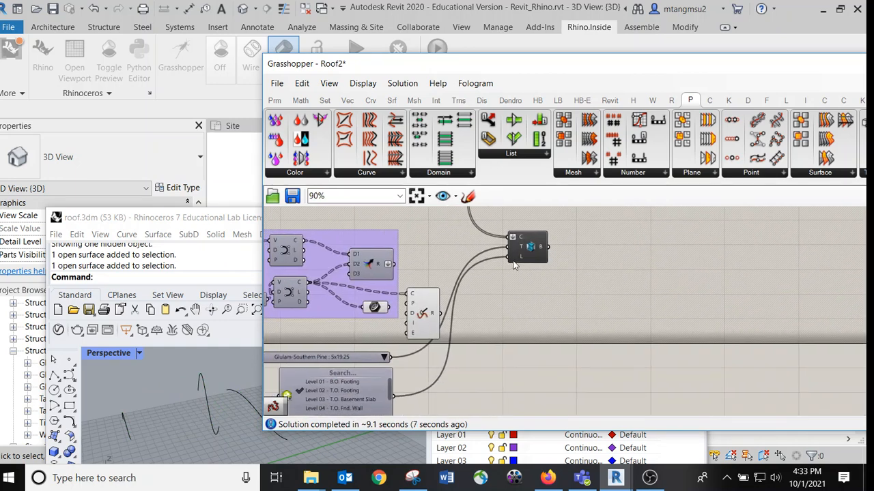
# Select the Revit beam component and reposition it between the diag and UV based groups.
pyautogui.click(531, 252)
pyautogui.moveTo(531, 251); pyautogui.dragTo(553, 288)
pyautogui.moveTo(445, 222); pyautogui.dragTo(442, 283, button='right')
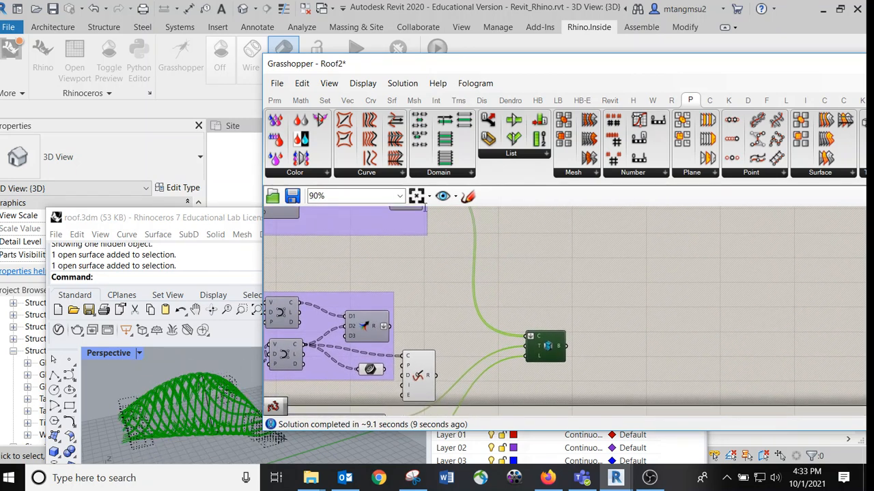
pyautogui.scroll(-2, 441, 268)
pyautogui.moveTo(440, 245); pyautogui.dragTo(434, 282, button='right')
pyautogui.moveTo(522, 366); pyautogui.dragTo(523, 318)
pyautogui.scroll(2, 519, 321)
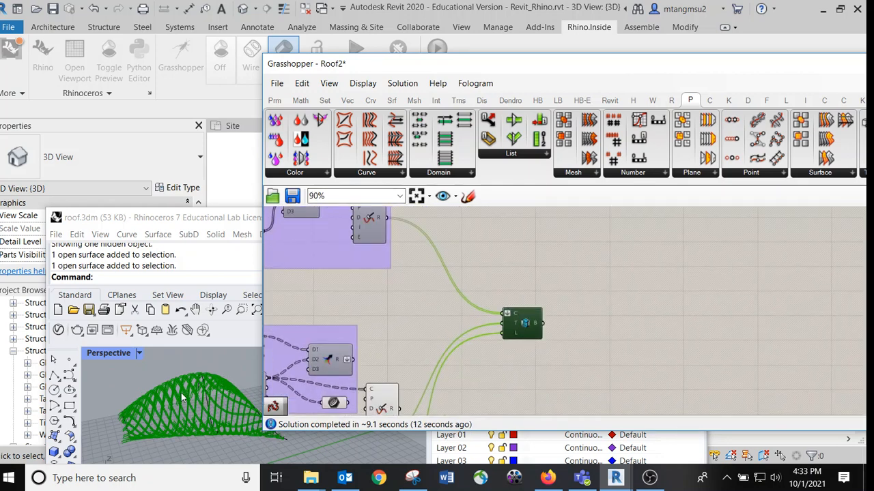
# Examine the diagonal beam lattice up close in Rhino's Perspective viewport and from several angles in Revit's 3D view.
pyautogui.scroll(5, 182, 397)
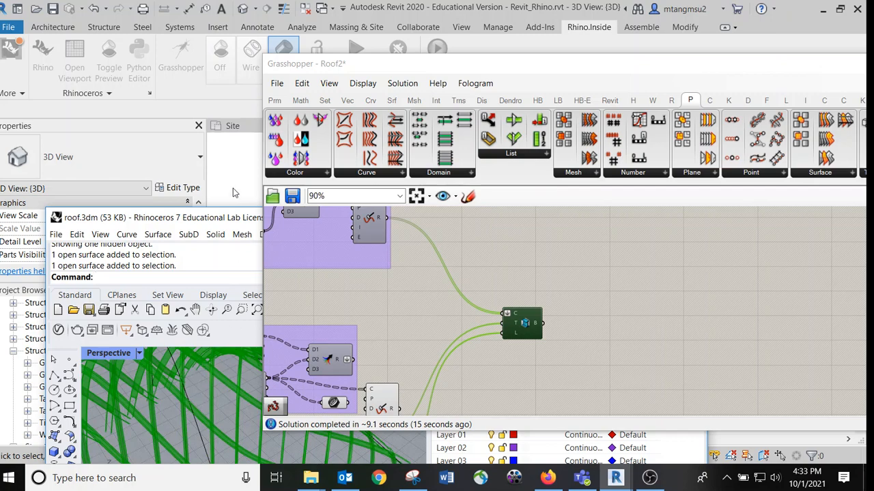
pyautogui.click(219, 168)
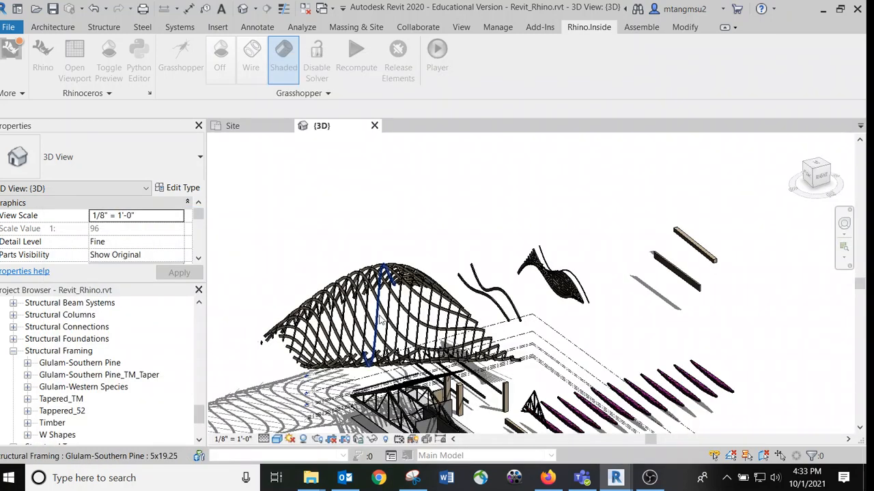
pyautogui.keyDown('shift'); pyautogui.moveTo(362, 284); pyautogui.dragTo(486, 311, button='middle'); pyautogui.keyUp('shift')
pyautogui.scroll(4, 430, 287)
pyautogui.keyDown('shift'); pyautogui.moveTo(462, 247); pyautogui.dragTo(313, 254, button='middle'); pyautogui.keyUp('shift')
pyautogui.scroll(1, 379, 236)
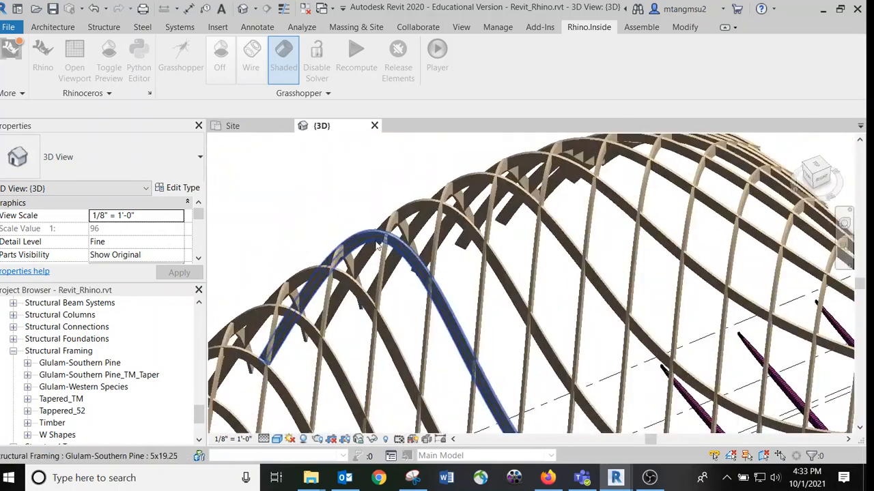
# Select one curved beam of the Revit roof lattice and check its structural framing type.
pyautogui.click(369, 233)
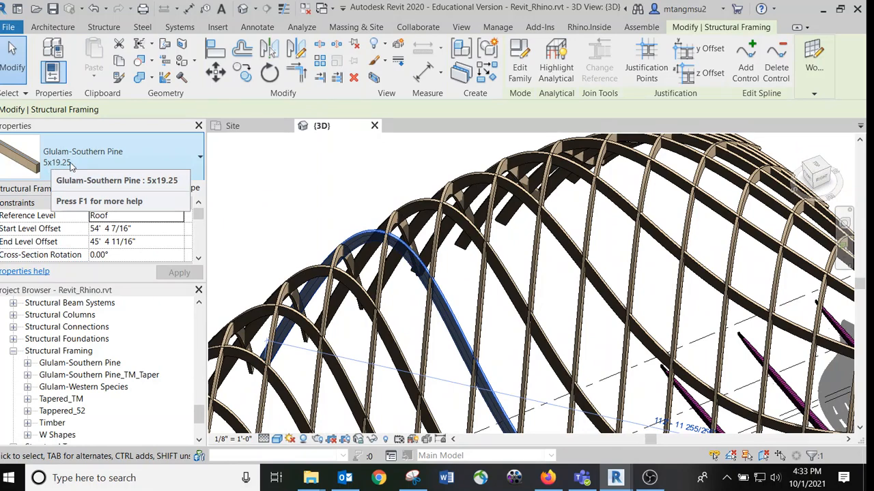
pyautogui.scroll(-1, 454, 284)
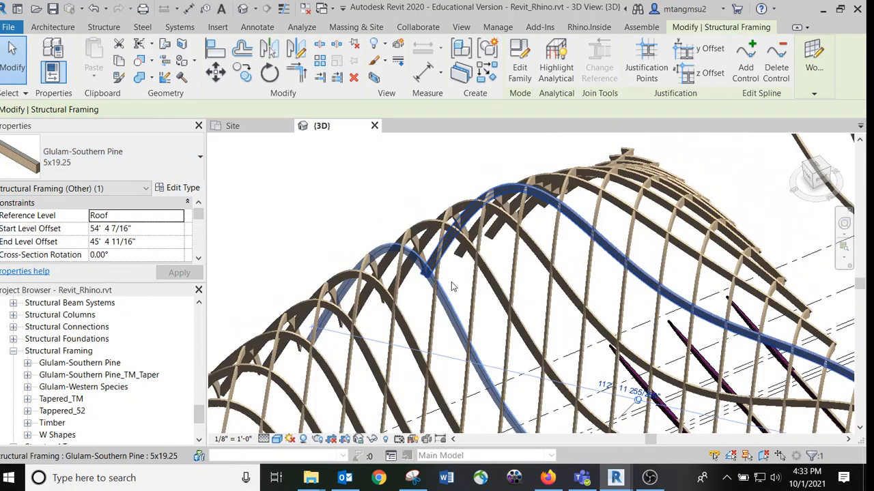
pyautogui.moveTo(544, 275); pyautogui.dragTo(544, 223, button='middle')
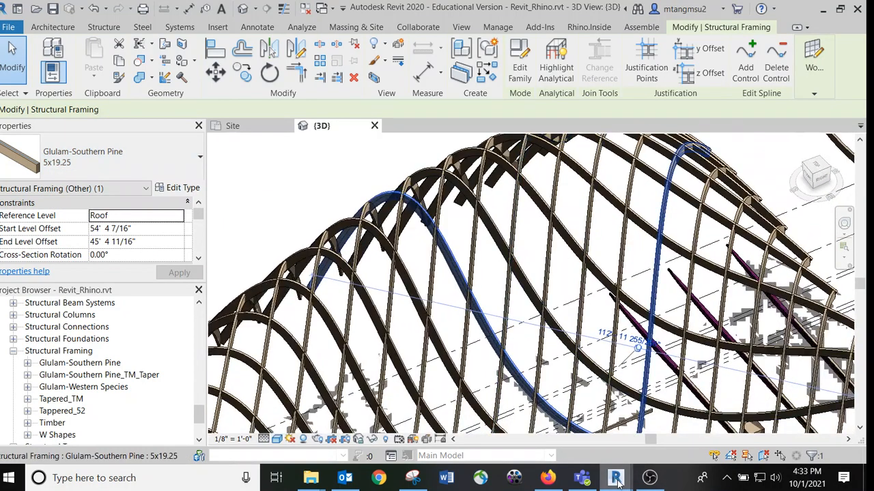
pyautogui.moveTo(618, 481)
pyautogui.click(360, 181)
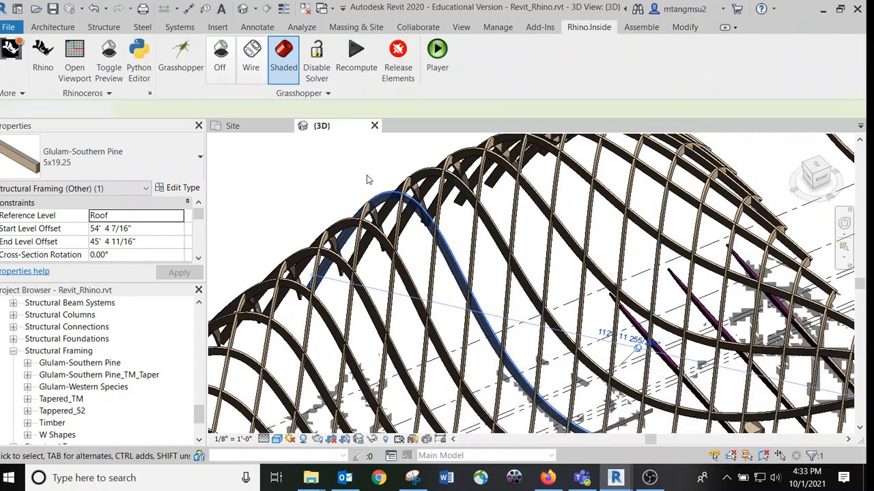
# Return to Grasshopper, select the Rebuild Curve beside the UV based group, and inspect its curves in Rhino's Perspective viewport.
pyautogui.click(42, 56)
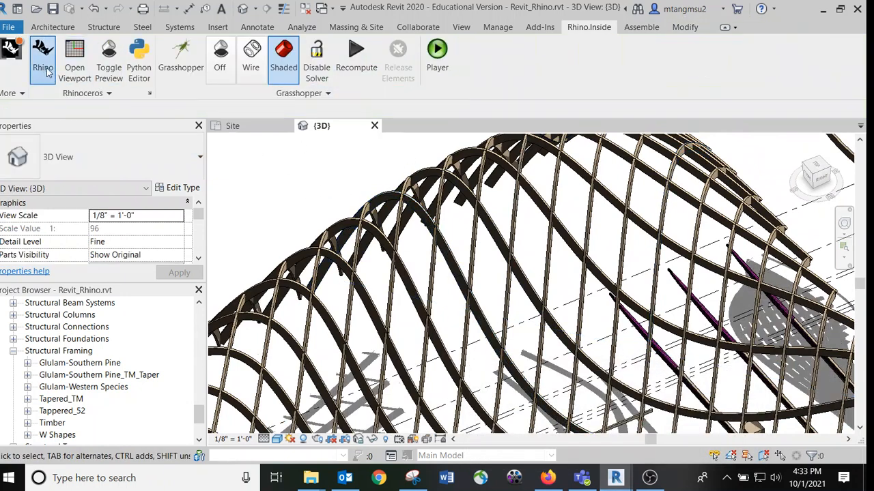
pyautogui.scroll(-3, 552, 298)
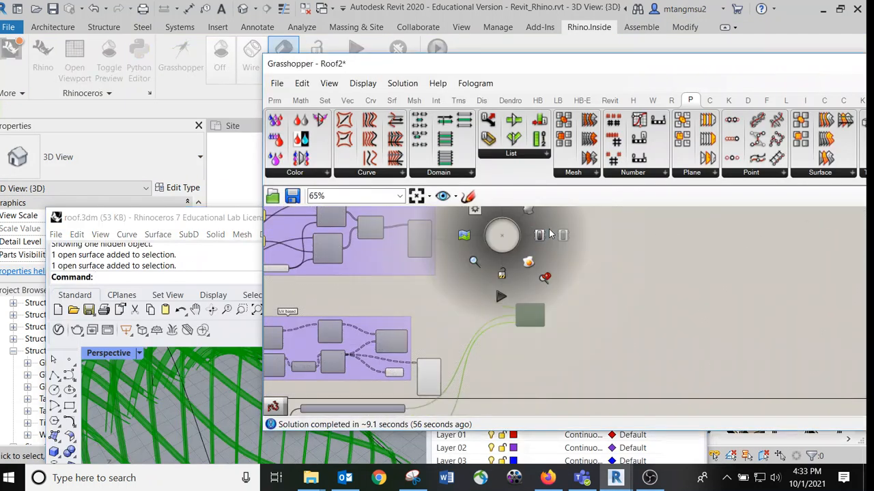
pyautogui.middleClick(501, 235)
pyautogui.scroll(3, 435, 247)
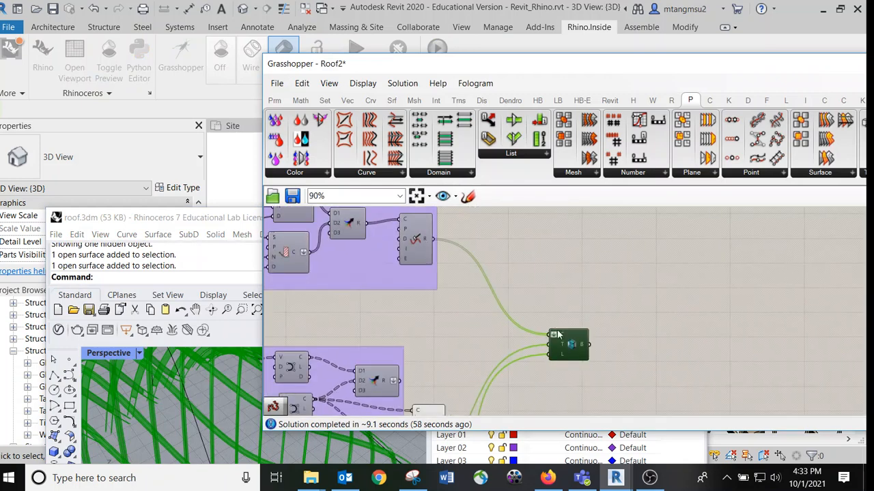
pyautogui.scroll(-1, 456, 321)
pyautogui.middleClick(454, 307)
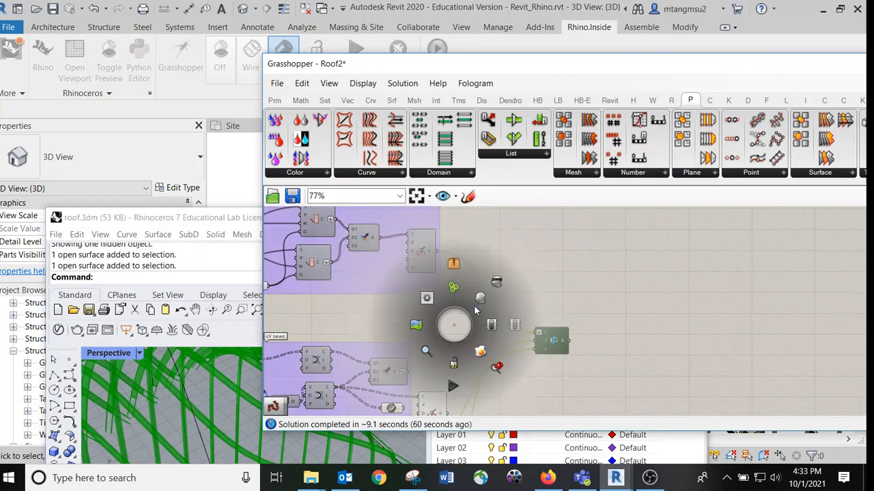
pyautogui.moveTo(465, 322); pyautogui.dragTo(536, 263, button='right')
pyautogui.scroll(2, 499, 299)
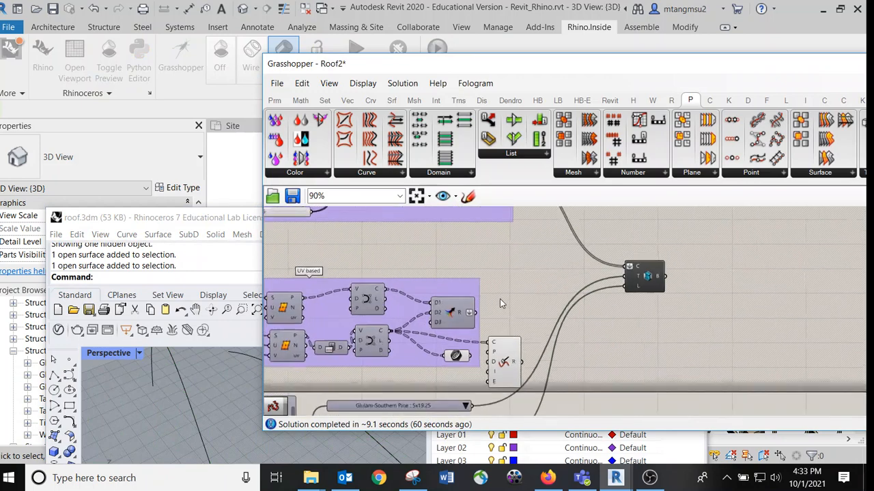
pyautogui.click(507, 372)
pyautogui.moveTo(201, 392); pyautogui.dragTo(216, 371, button='right')
pyautogui.scroll(3, 535, 375)
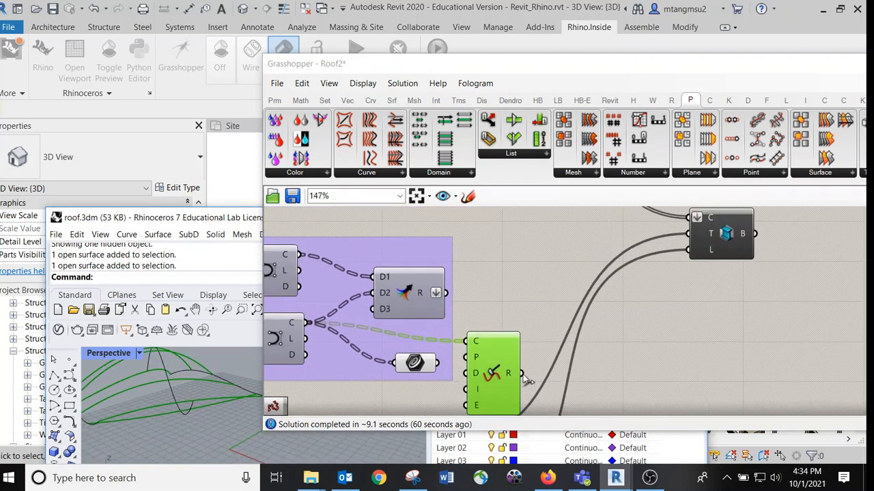
# Connect the UV-based Rebuild Curve output to the Revit beam's curve input and reposition both components, undoing the accidental curve move in Rhino.
pyautogui.moveTo(524, 376); pyautogui.dragTo(686, 222)
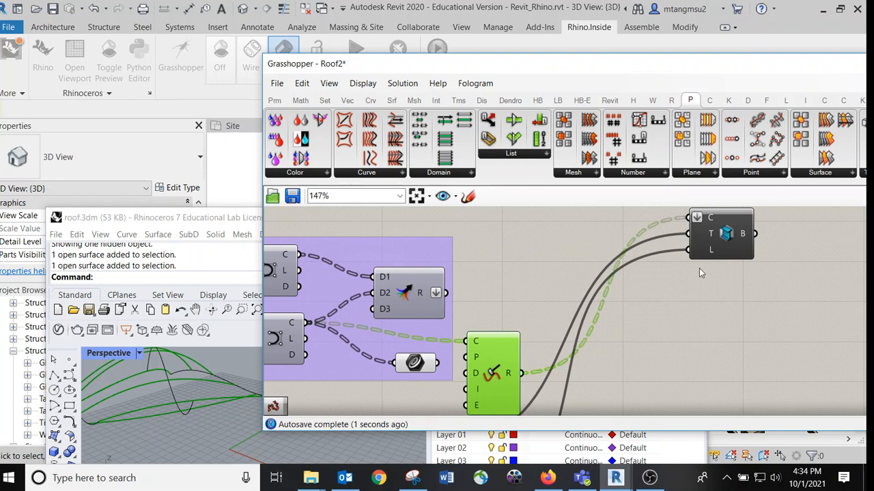
pyautogui.moveTo(698, 256); pyautogui.dragTo(708, 288)
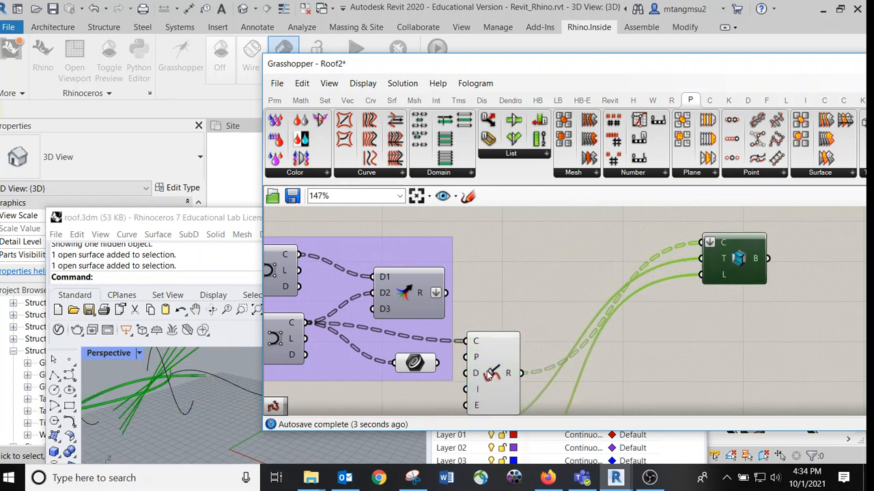
pyautogui.moveTo(488, 374); pyautogui.dragTo(519, 342)
pyautogui.click(172, 389)
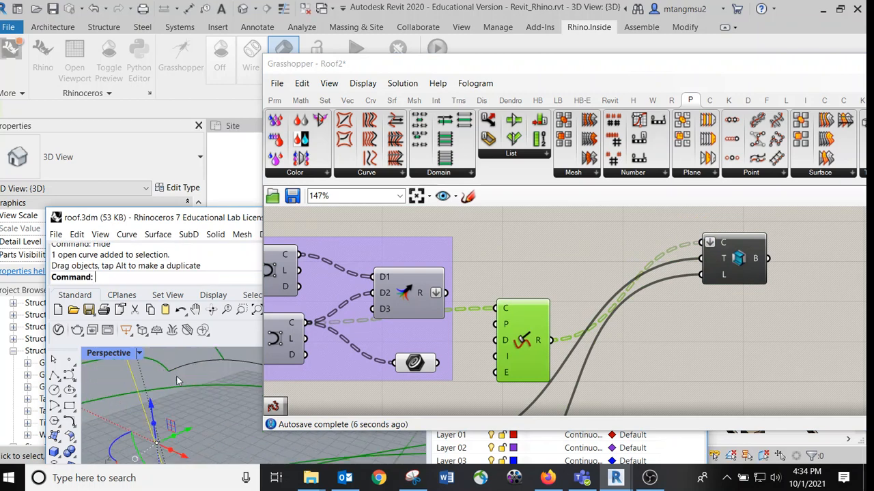
pyautogui.hotkey('ctrl', 'z')
# Select the Revit beam component and inspect its beams from several angles in Rhino's Perspective viewport.
pyautogui.moveTo(212, 389); pyautogui.dragTo(211, 429, button='right')
pyautogui.click(742, 265)
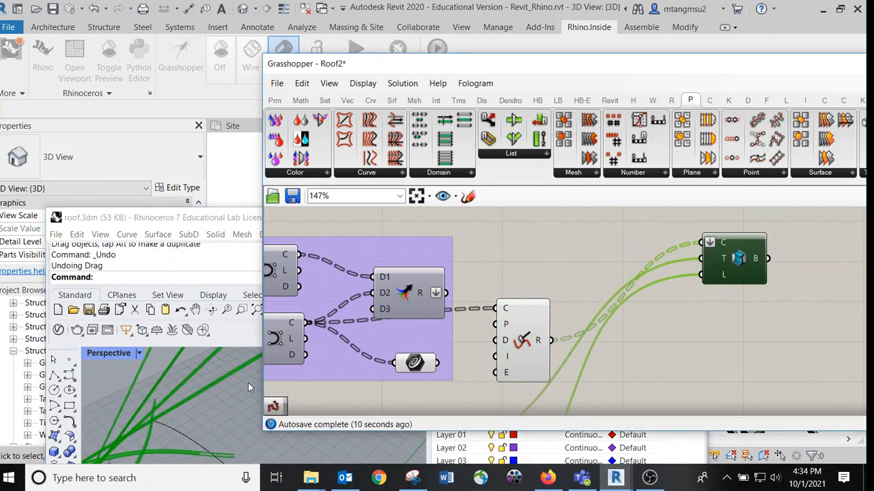
pyautogui.moveTo(248, 387); pyautogui.dragTo(191, 385, button='right')
pyautogui.scroll(1, 633, 316)
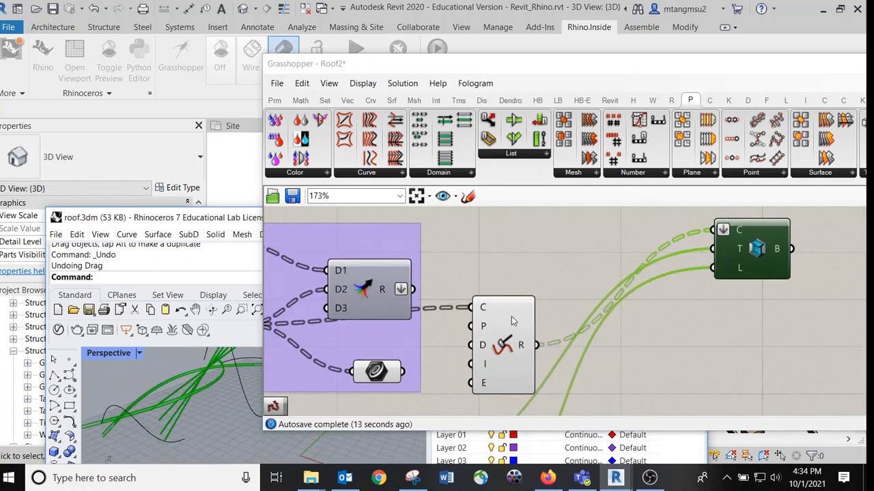
# Move the Rebuild Curve up beside the UV based group, reconnect it to the beam's curve input, and inspect the beams in Rhino.
pyautogui.moveTo(511, 318); pyautogui.dragTo(498, 250)
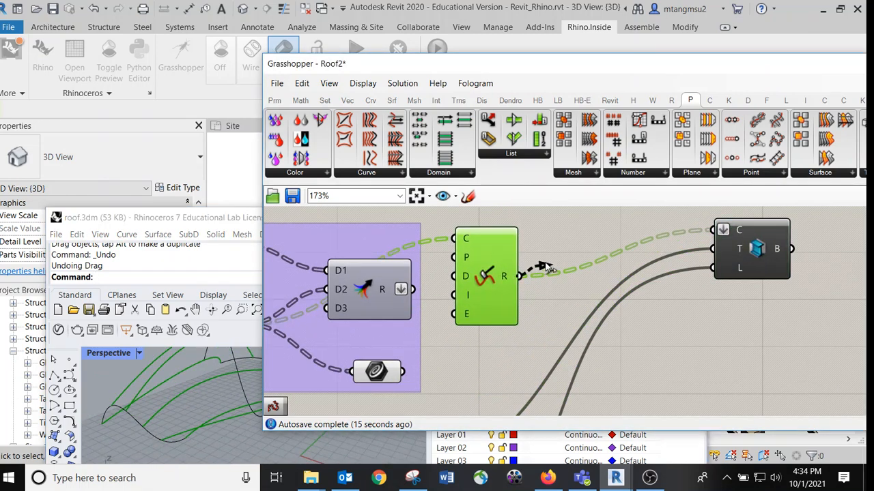
pyautogui.moveTo(546, 267); pyautogui.dragTo(717, 228)
pyautogui.scroll(-2, 693, 288)
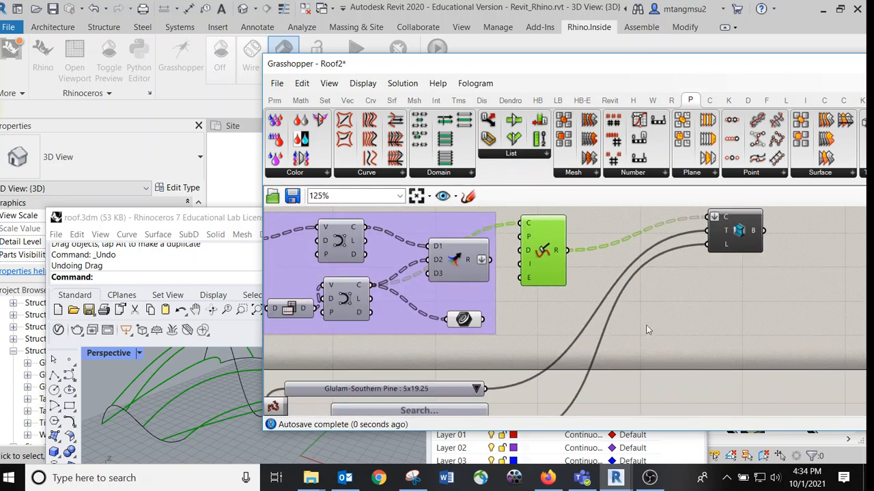
pyautogui.moveTo(572, 334); pyautogui.dragTo(710, 232)
pyautogui.click(736, 249)
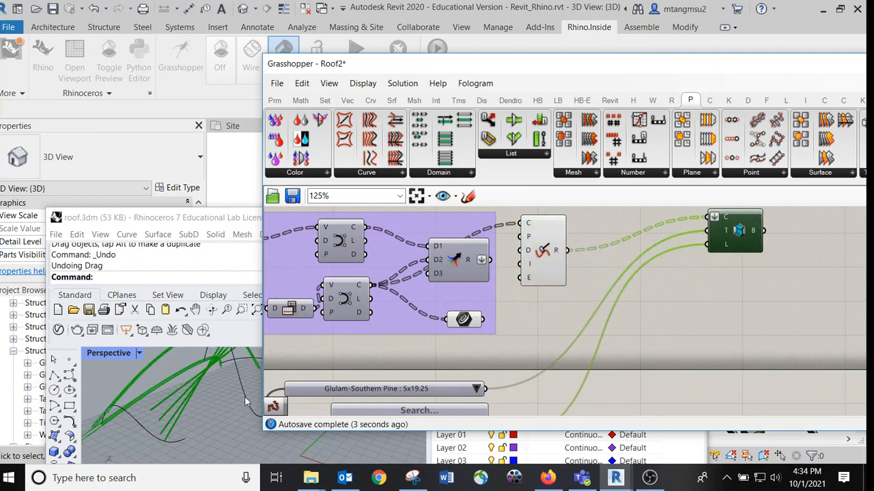
pyautogui.moveTo(248, 401); pyautogui.dragTo(199, 389, button='right')
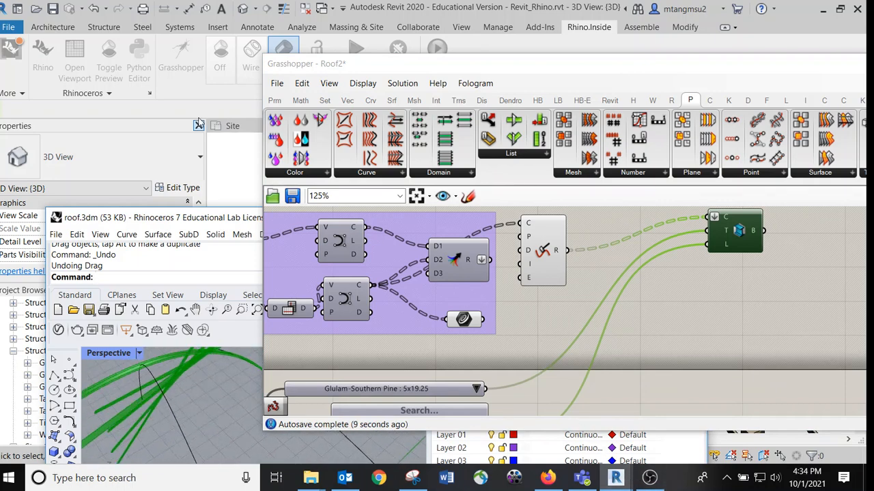
# Switch to Revit, view the UV-based beams from the front in 3D, and select the light-coloured curved beam.
pyautogui.click(222, 109)
pyautogui.scroll(-2, 456, 220)
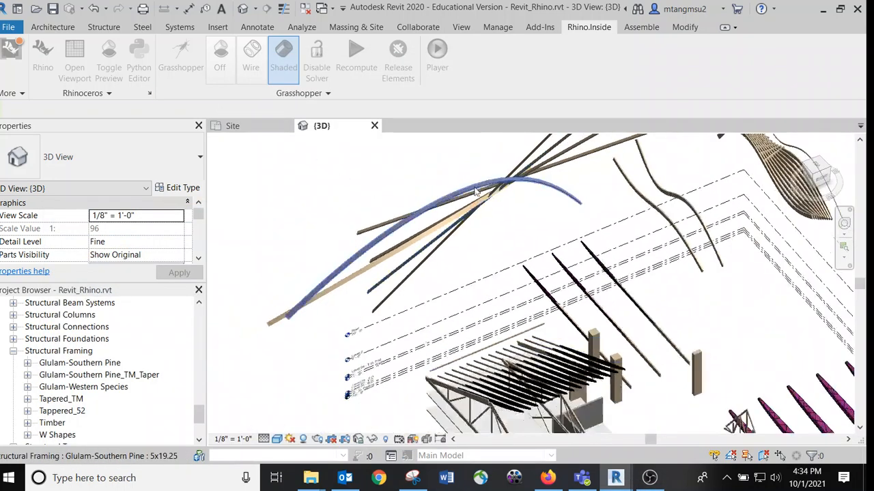
pyautogui.keyDown('shift'); pyautogui.moveTo(466, 229); pyautogui.dragTo(432, 283, button='middle'); pyautogui.keyUp('shift')
pyautogui.click(442, 189)
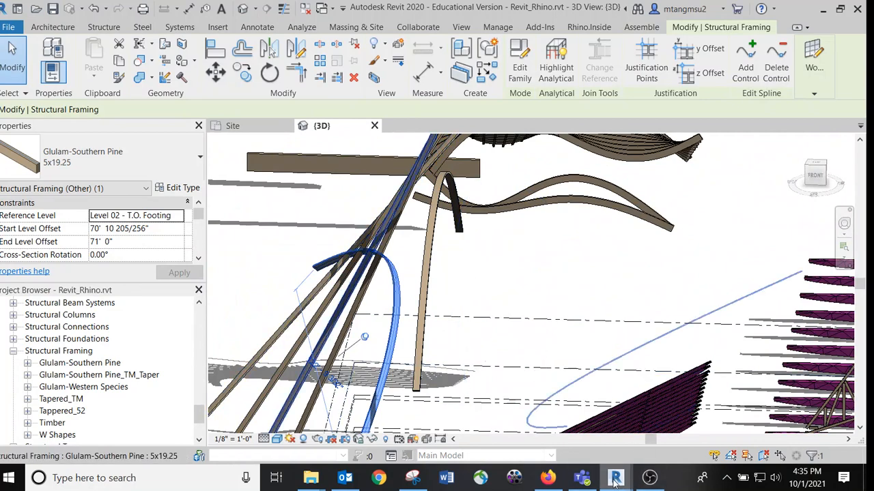
# Return to Grasshopper, shift the Revit beam component down, and feed its curve input from the diagonal group's Rebuild Curve instead.
pyautogui.moveTo(614, 480)
pyautogui.click(669, 409)
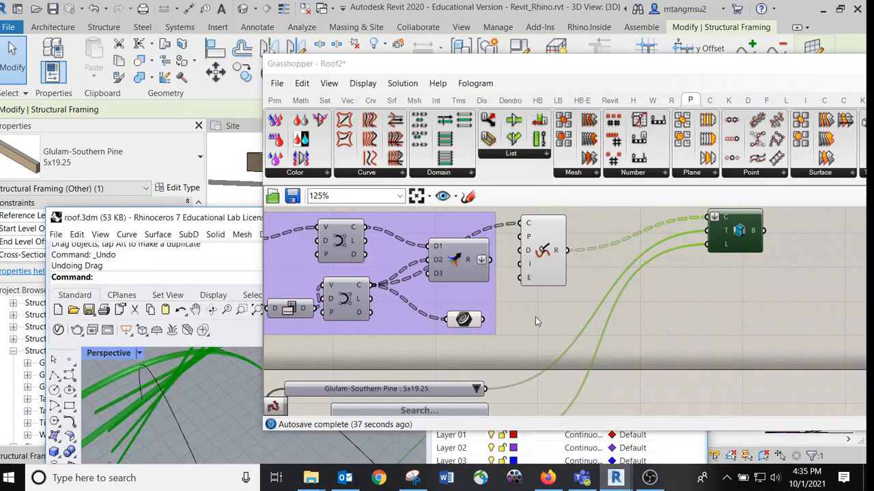
pyautogui.scroll(-3, 535, 316)
pyautogui.scroll(2, 626, 292)
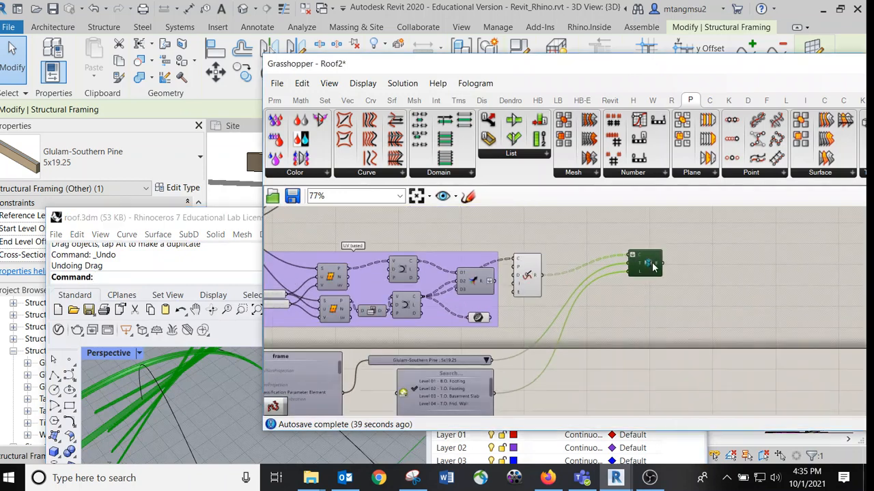
pyautogui.moveTo(653, 267); pyautogui.dragTo(636, 295)
pyautogui.scroll(2, 604, 293)
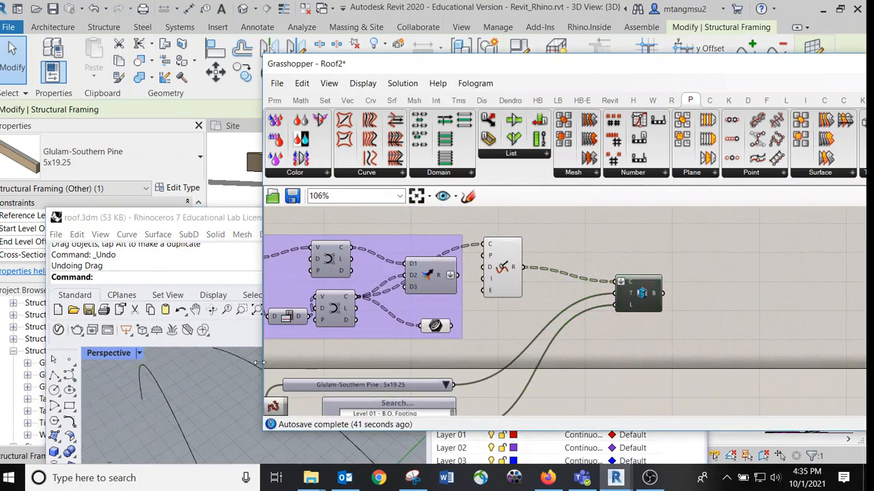
pyautogui.moveTo(560, 232); pyautogui.dragTo(517, 331, button='right')
pyautogui.scroll(-2, 494, 293)
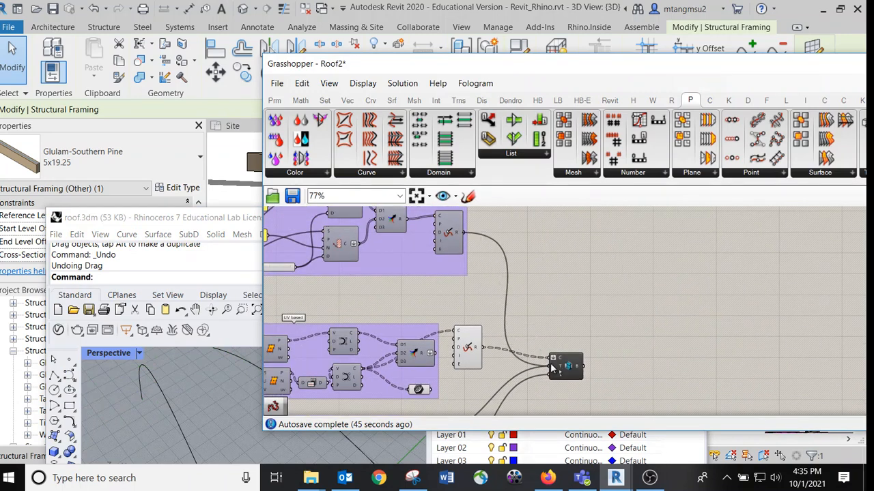
pyautogui.moveTo(552, 354); pyautogui.dragTo(551, 357)
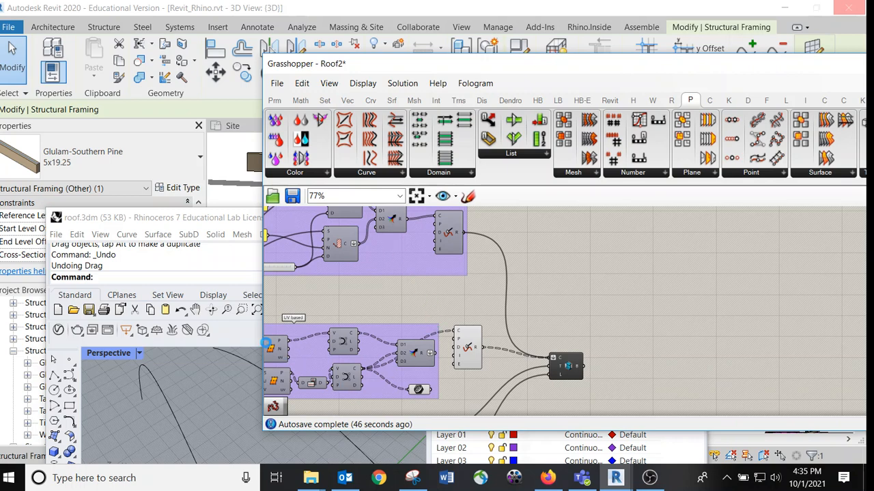
pyautogui.middleClick(543, 313)
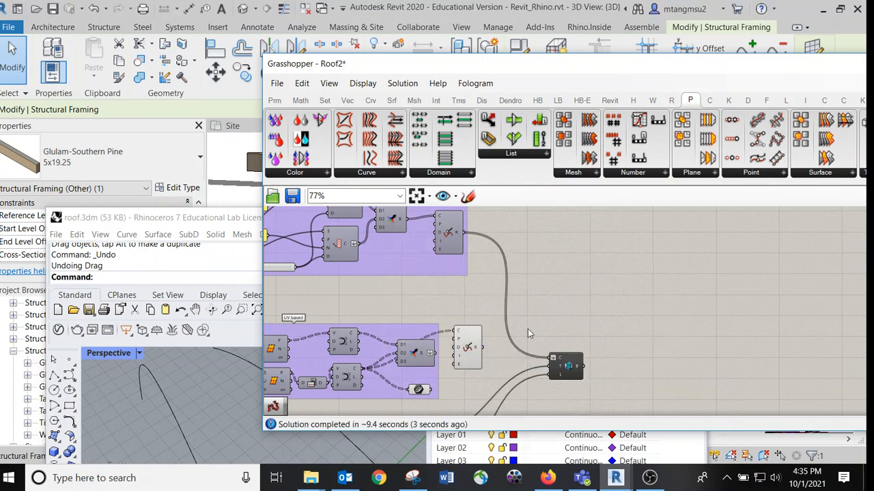
# Select the Revit beam component, move the Grasshopper window aside, and view the whole diagonal beam lattice in Rhino's Perspective viewport.
pyautogui.moveTo(528, 329); pyautogui.dragTo(581, 295, button='right')
pyautogui.click(617, 328)
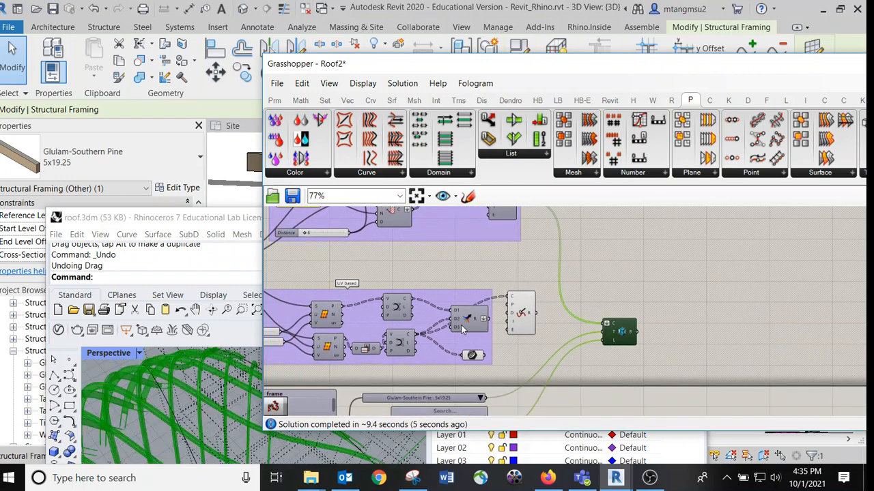
pyautogui.moveTo(430, 69); pyautogui.dragTo(475, 50)
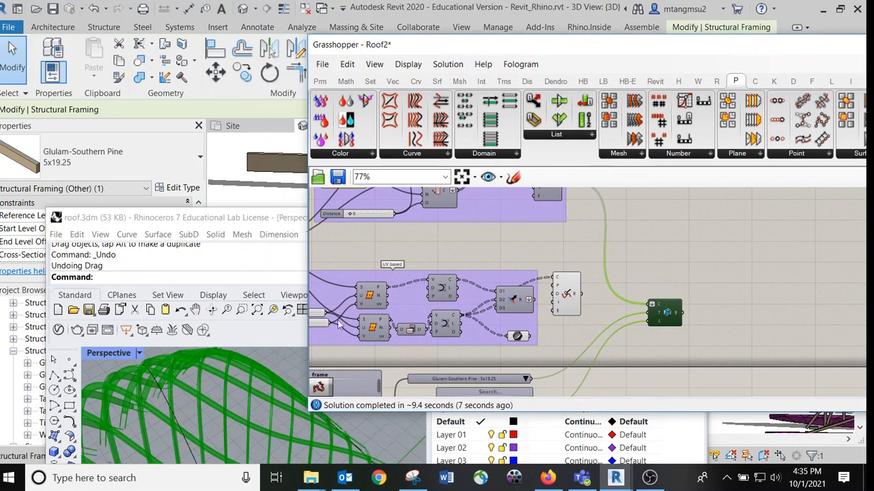
pyautogui.moveTo(245, 415); pyautogui.dragTo(242, 395, button='right')
pyautogui.scroll(-5, 244, 396)
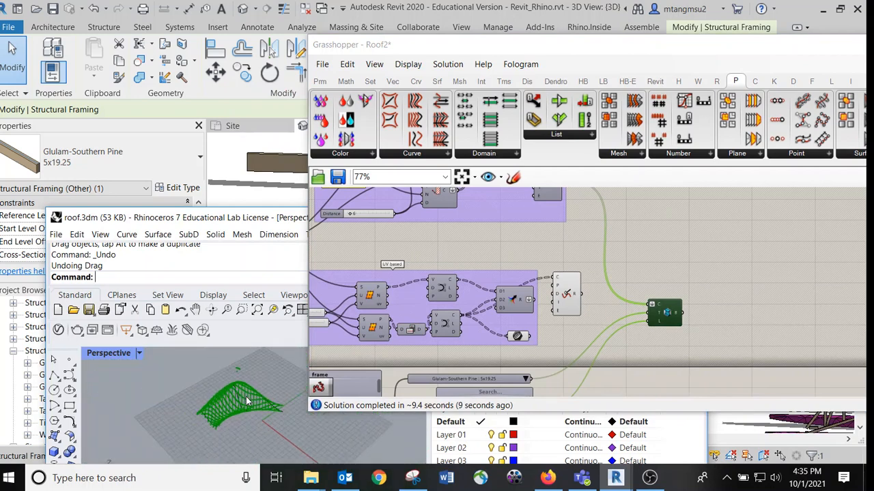
# Select the UV based group's Merge component and examine its curve grid in Rhino's Top viewport, with Rhino maximized and all four viewports shown.
pyautogui.click(516, 300)
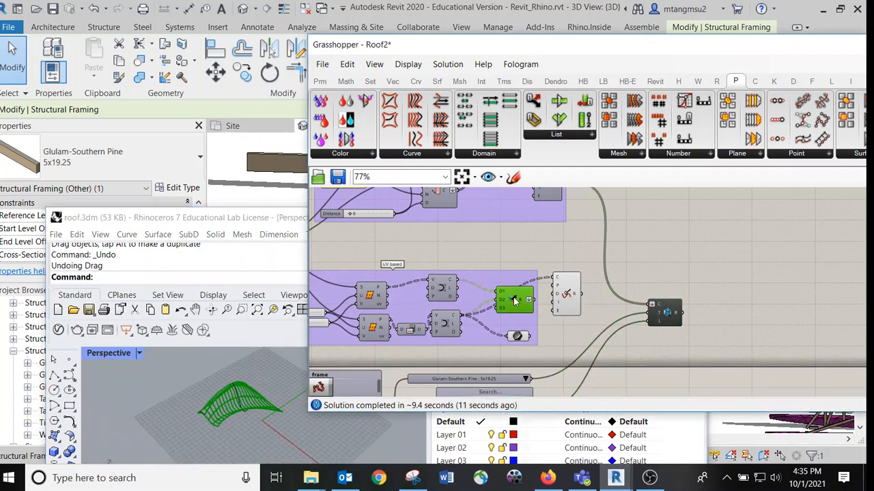
pyautogui.doubleClick(104, 354)
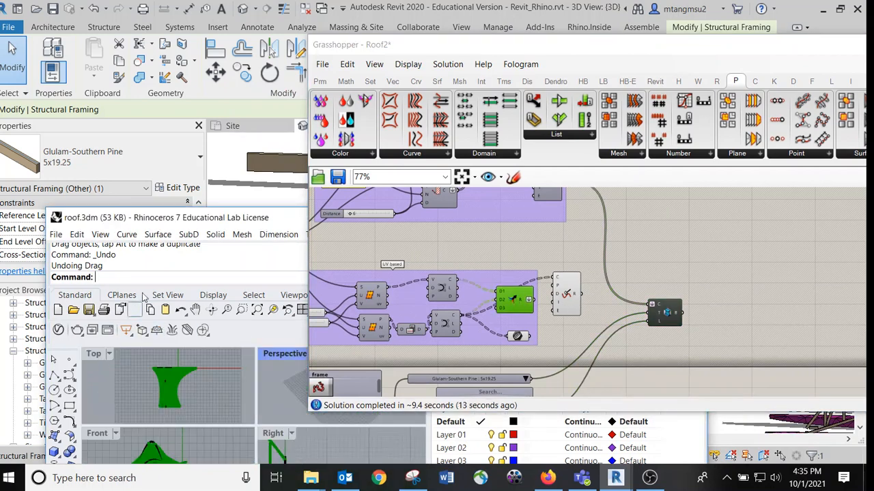
pyautogui.doubleClick(163, 216)
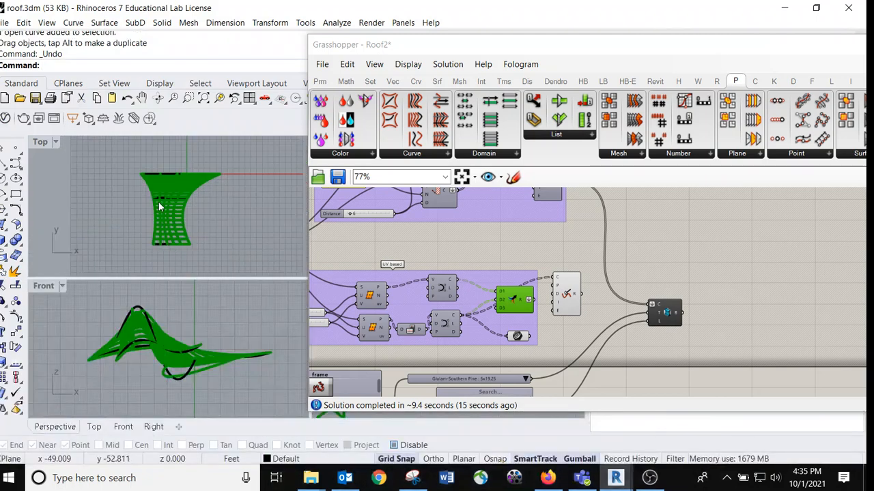
pyautogui.scroll(5, 120, 183)
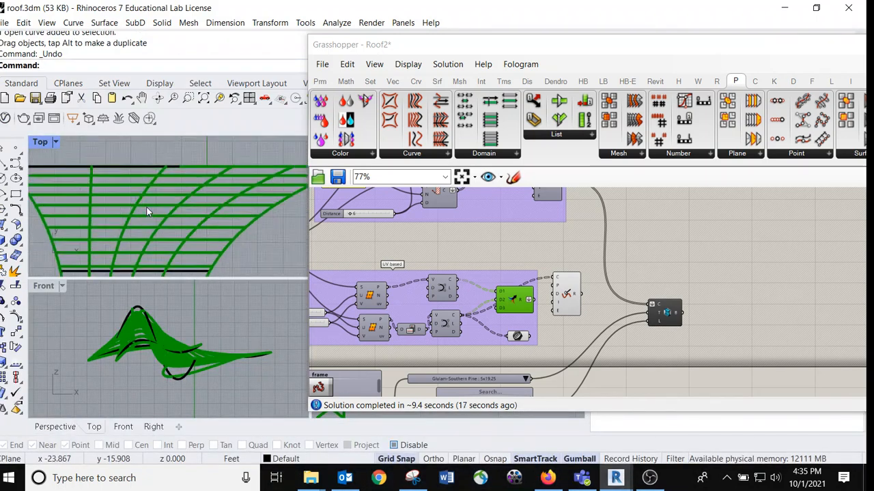
pyautogui.scroll(2, 129, 224)
pyautogui.scroll(3, 147, 205)
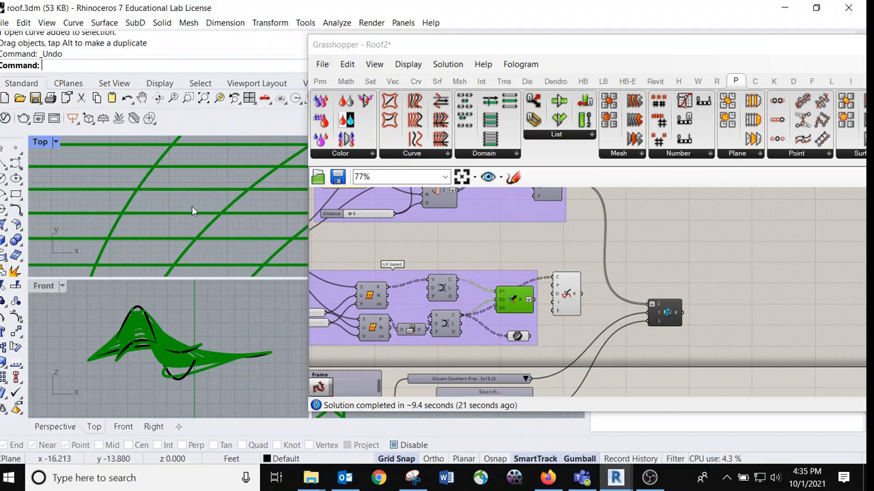
pyautogui.scroll(-5, 194, 211)
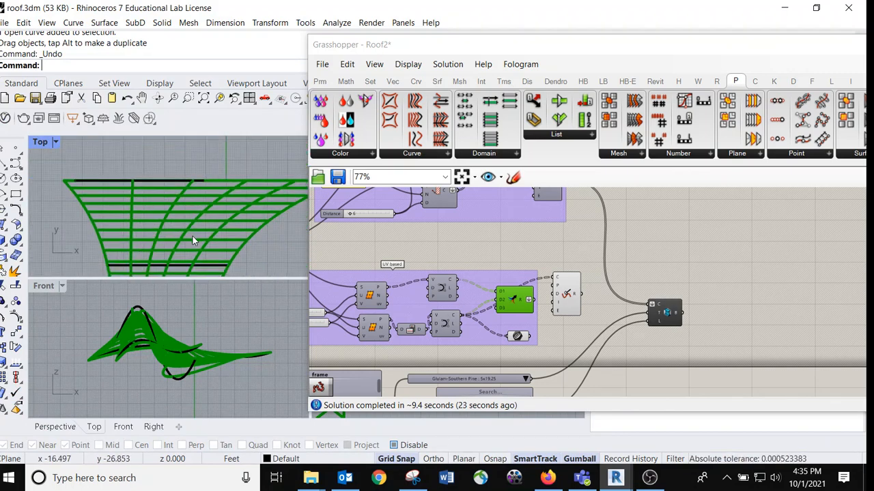
pyautogui.moveTo(193, 236); pyautogui.dragTo(192, 203, button='right')
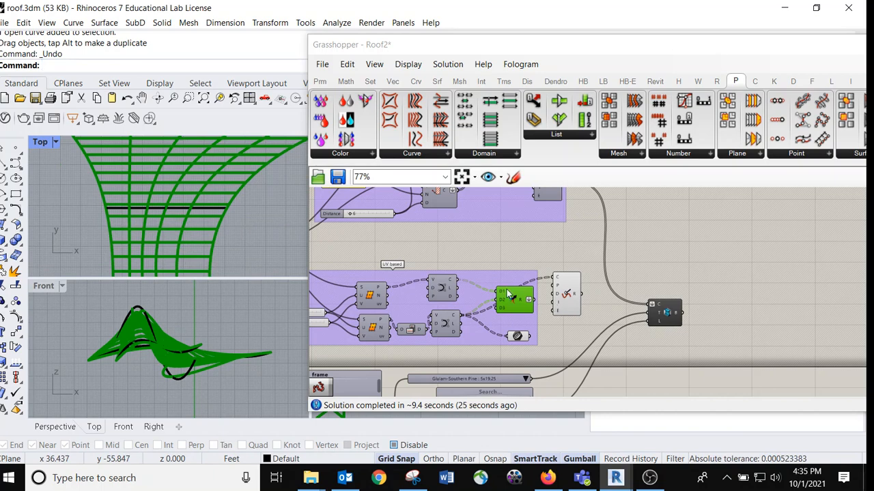
# Move the Merge component up within the UV based group, and preview the Curve parameter and the upper Interpolate separately.
pyautogui.moveTo(511, 307); pyautogui.dragTo(510, 277)
pyautogui.scroll(2, 536, 304)
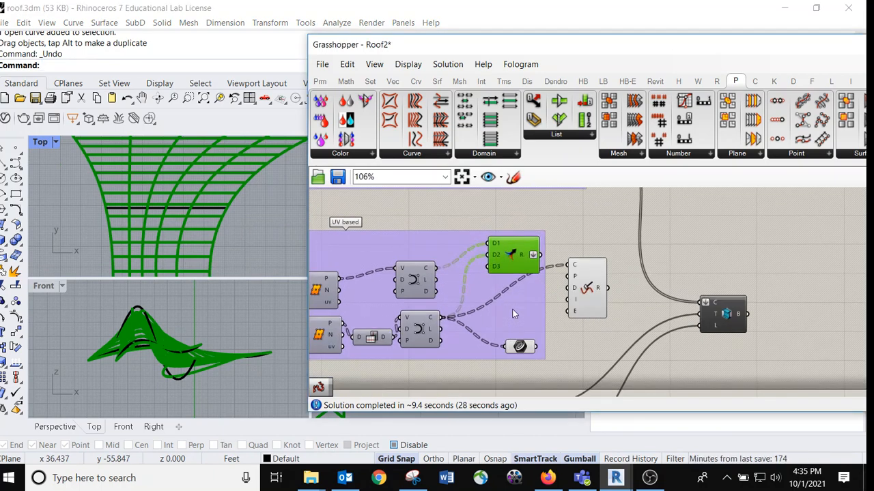
pyautogui.click(520, 347)
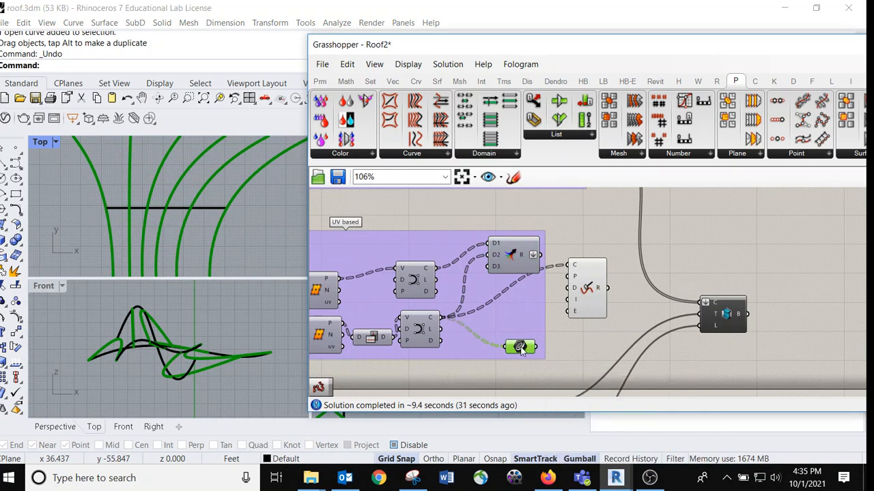
pyautogui.click(423, 271)
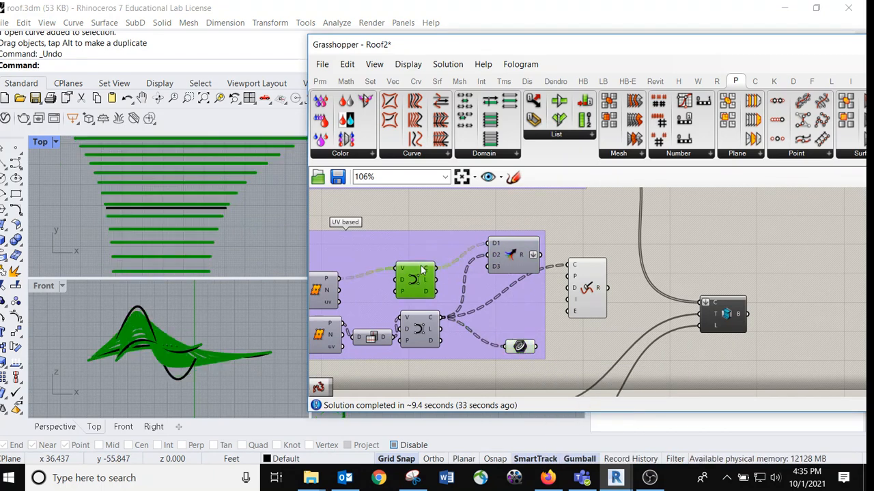
# Connect the UV based group's upper Interpolate curves to the Revit beam's curve input and view the resulting beams in Rhino's Top viewport.
pyautogui.moveTo(436, 268); pyautogui.dragTo(707, 304)
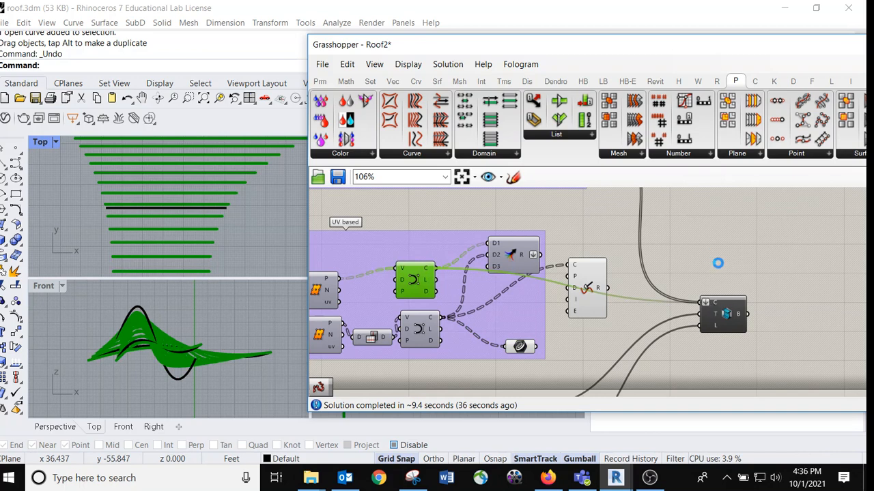
pyautogui.click(728, 315)
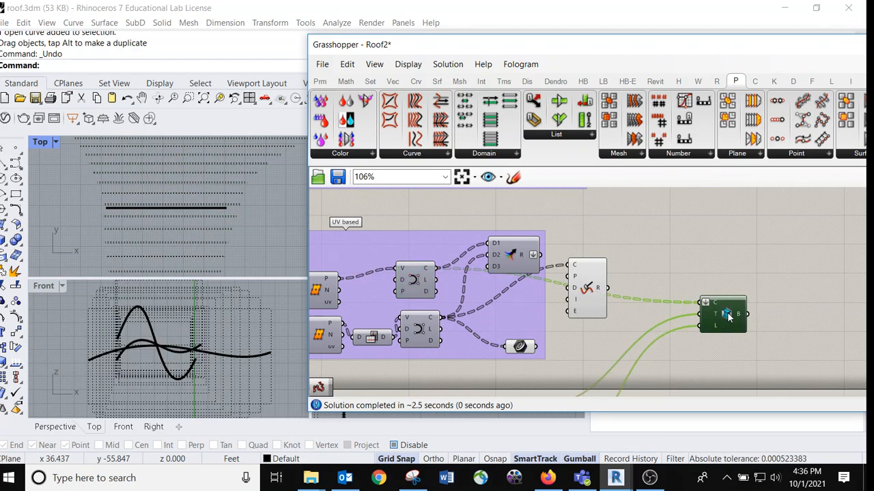
pyautogui.scroll(-6, 210, 230)
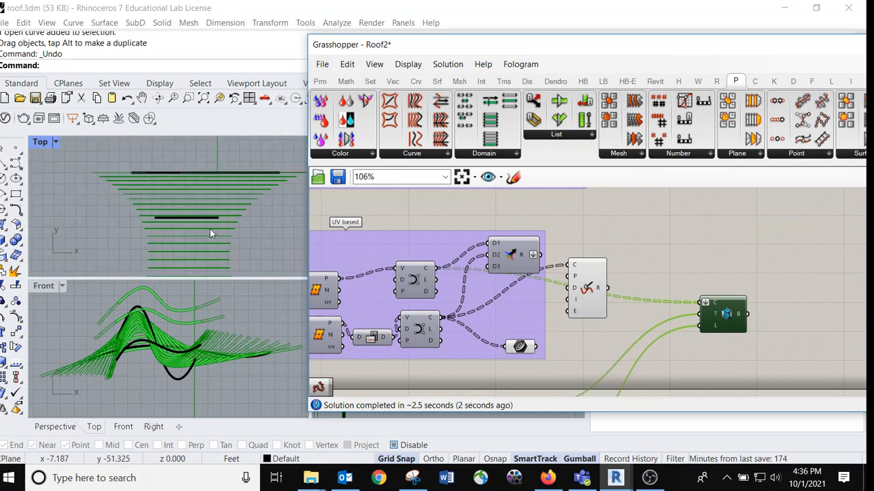
pyautogui.scroll(-4, 211, 231)
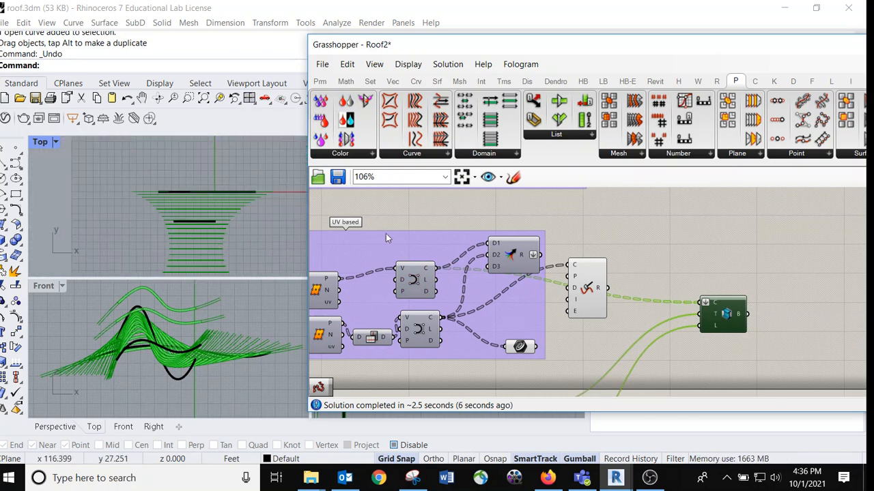
pyautogui.moveTo(615, 478)
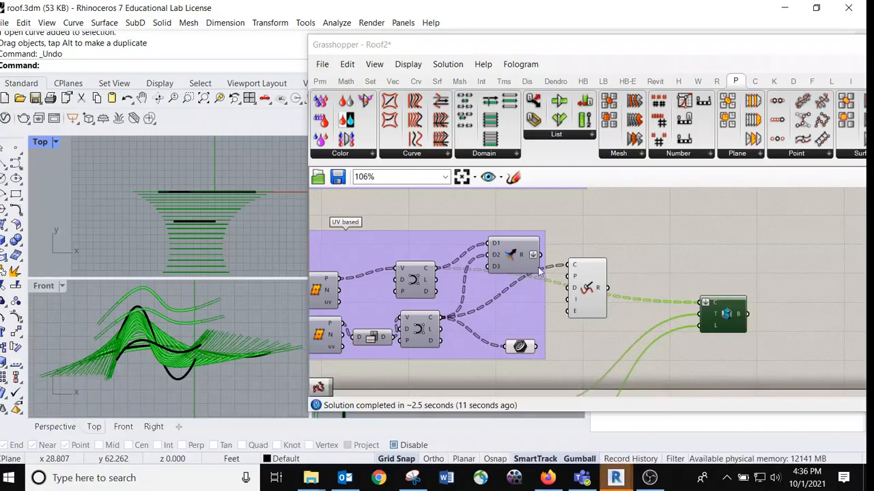
pyautogui.scroll(-2, 539, 271)
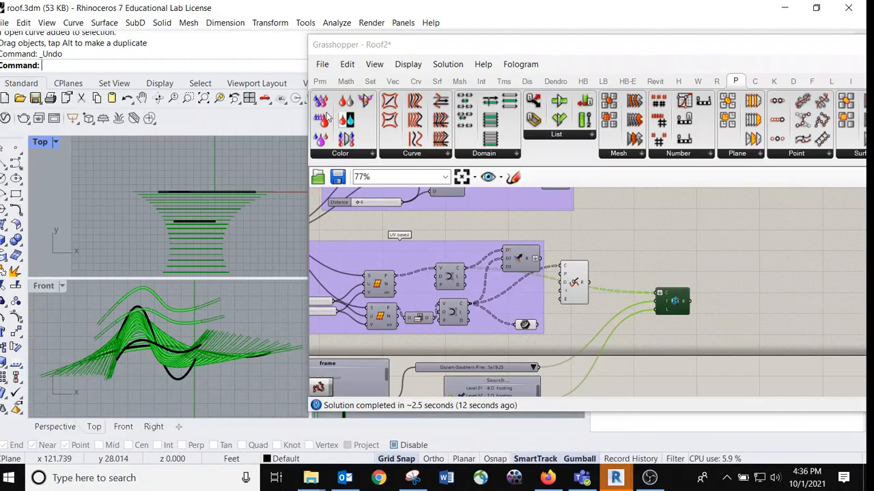
pyautogui.click(649, 478)
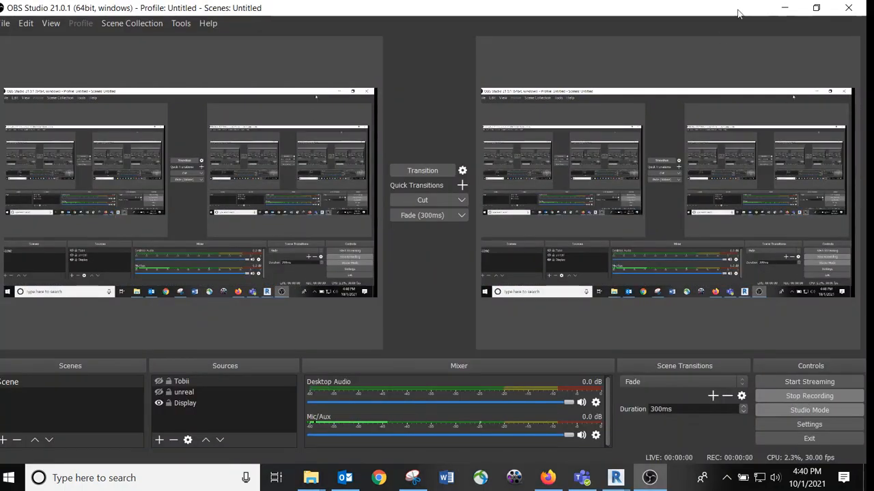
pyautogui.click(784, 7)
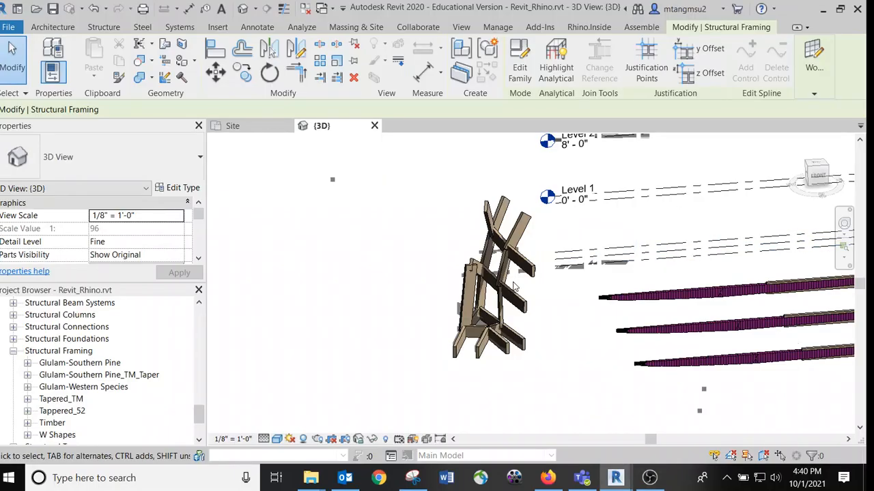
# Switch to Revit's 3D view and inspect how the glulam beams of the small framed structure join.
pyautogui.scroll(1, 508, 287)
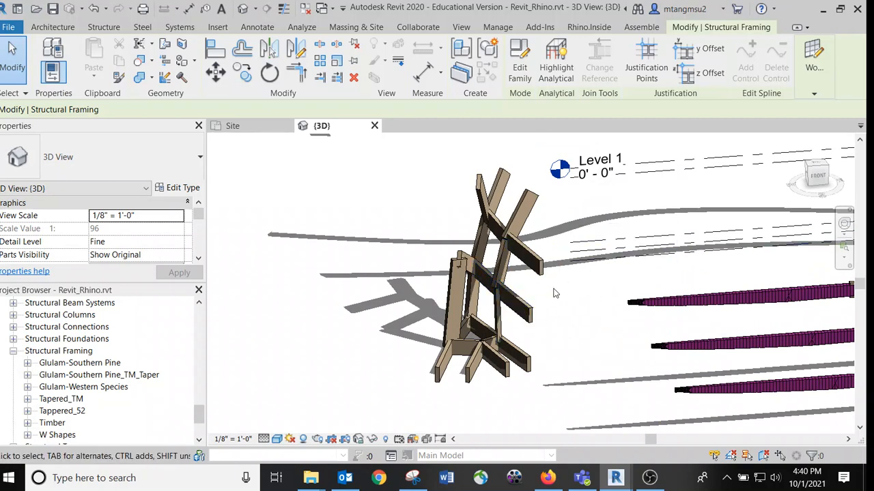
pyautogui.moveTo(541, 297)
pyautogui.keyDown('shift'); pyautogui.mouseDown(button='middle')
pyautogui.moveTo(581, 312)
pyautogui.moveTo(542, 312)
pyautogui.mouseUp(button='middle'); pyautogui.keyUp('shift')
pyautogui.scroll(5, 544, 247)
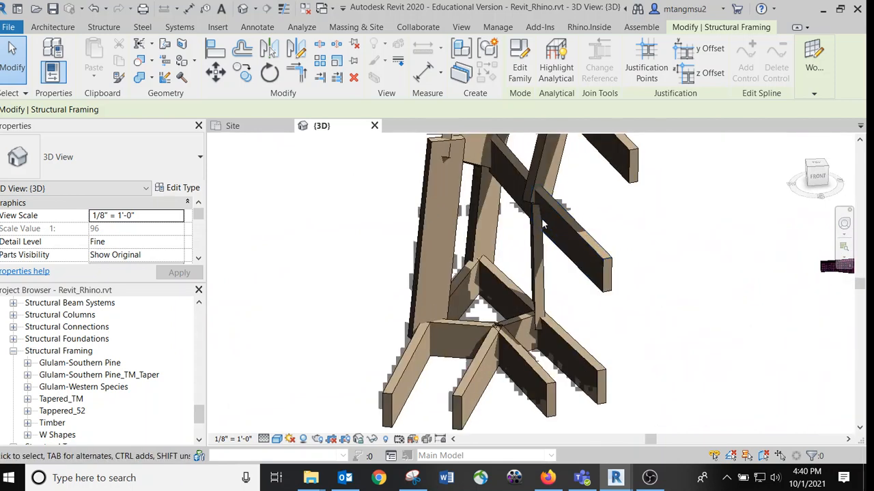
pyautogui.scroll(-4, 561, 263)
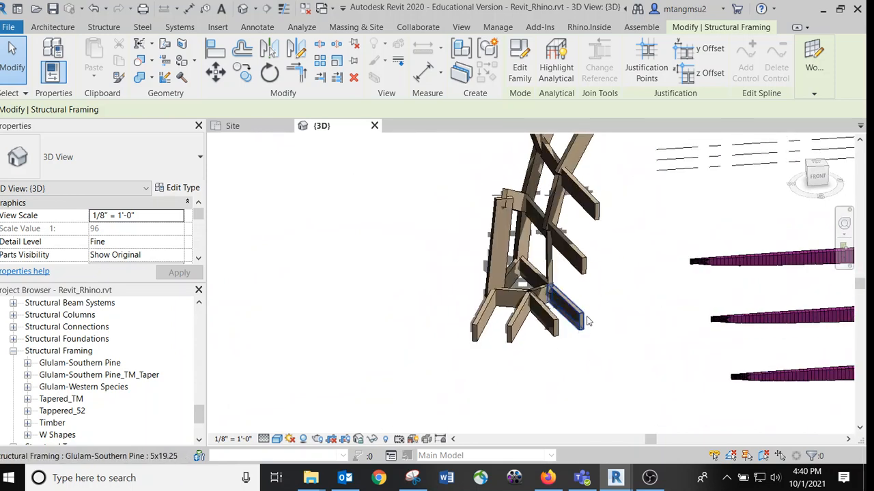
# Switch to the Rhino window with dome.3dm, raise it, and hide the Grasshopper window to clear the Perspective viewport.
pyautogui.moveTo(615, 479)
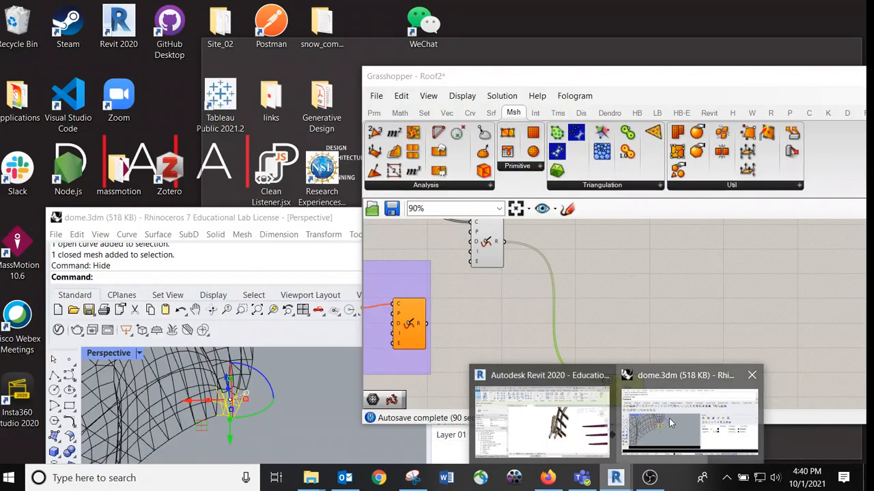
pyautogui.click(668, 418)
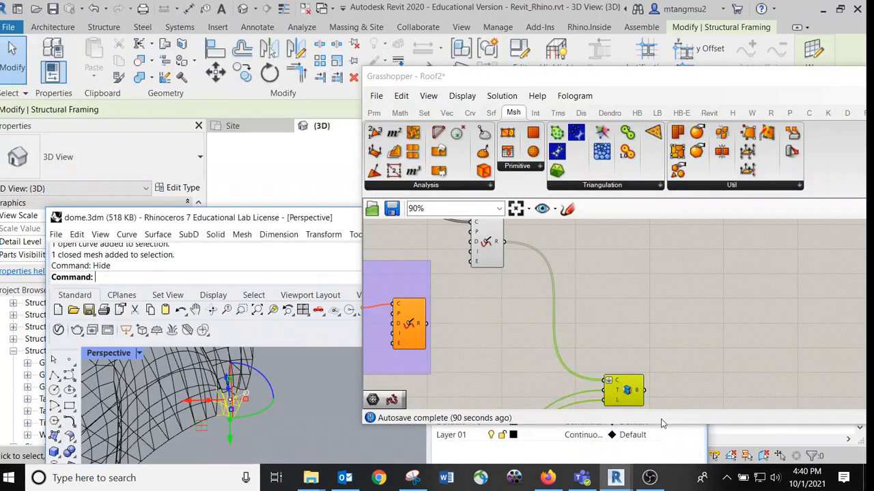
pyautogui.moveTo(296, 219); pyautogui.dragTo(301, 146)
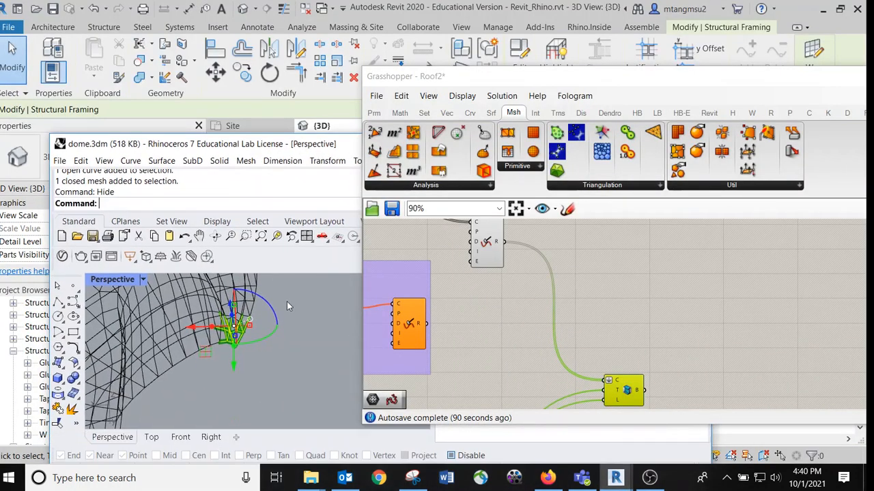
pyautogui.moveTo(287, 302); pyautogui.dragTo(301, 310, button='right')
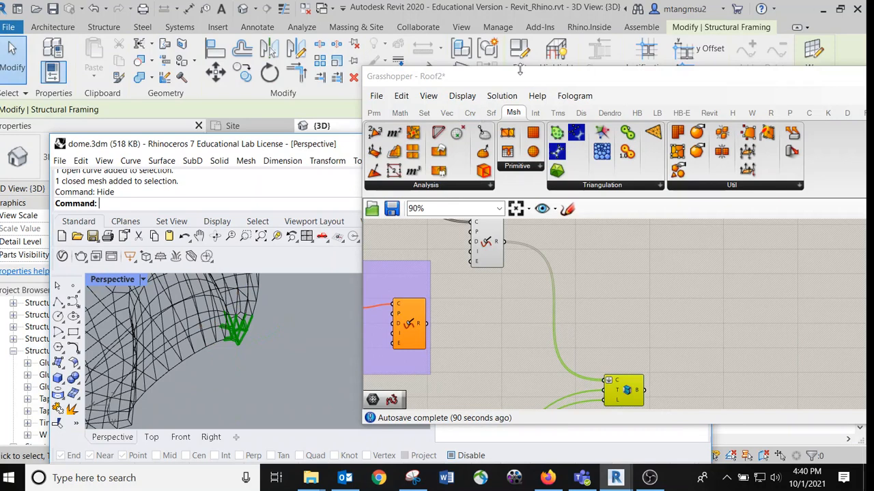
pyautogui.moveTo(520, 77); pyautogui.dragTo(307, 160)
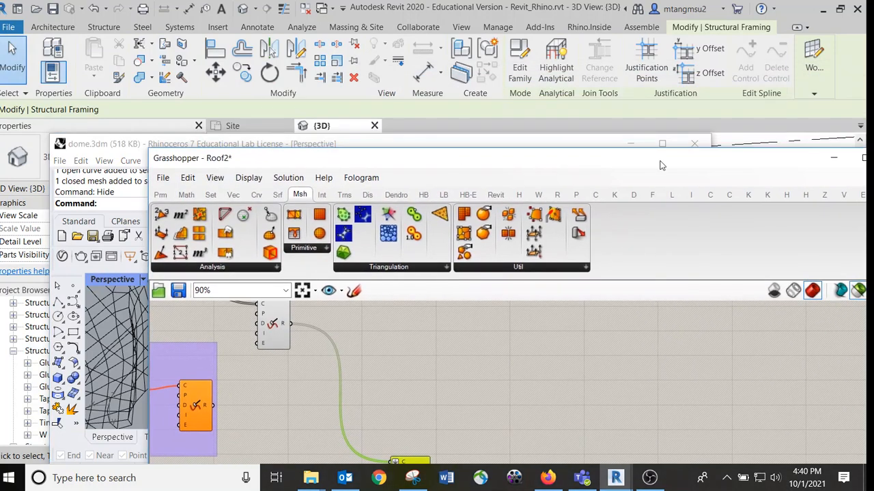
pyautogui.moveTo(776, 162); pyautogui.dragTo(645, 163)
pyautogui.click(767, 164)
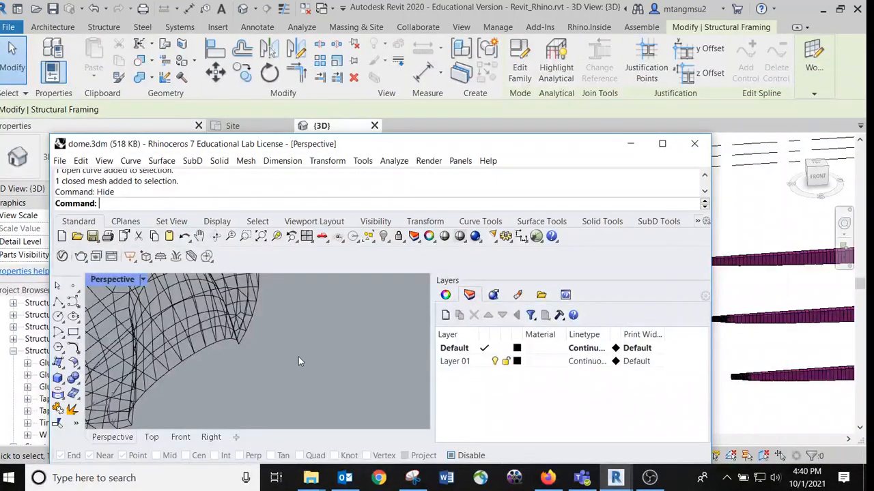
# View all the dome models in the Perspective viewport and check the middle dome by selecting and deselecting it.
pyautogui.scroll(-8, 299, 357)
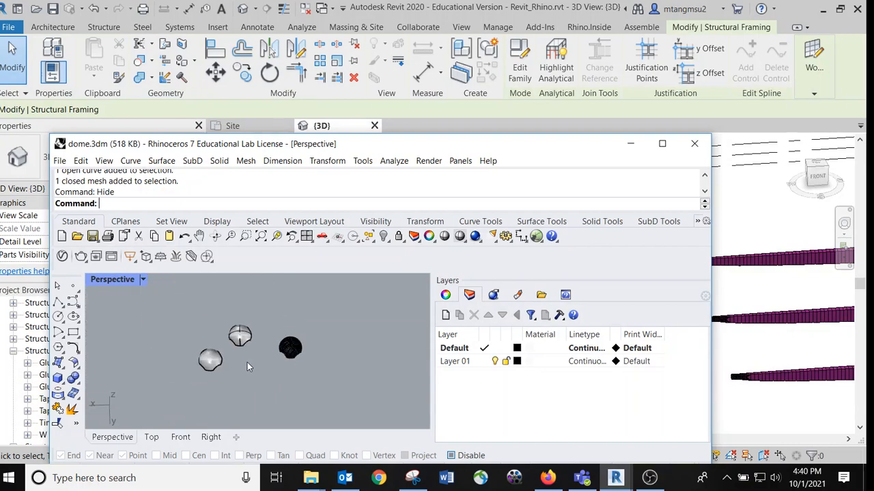
pyautogui.scroll(8, 247, 367)
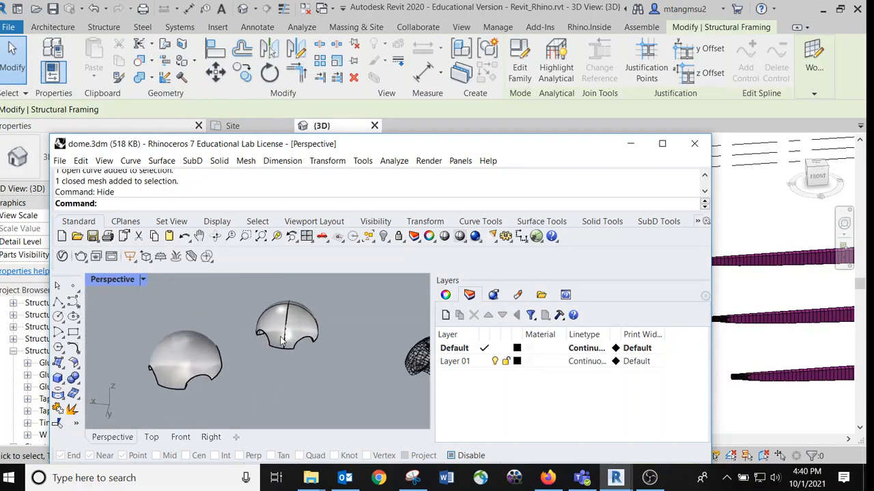
pyautogui.click(304, 333)
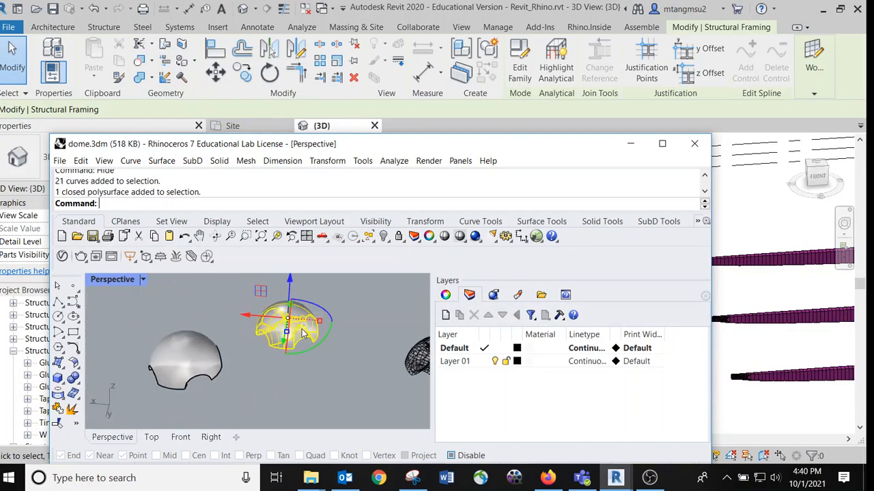
pyautogui.click(299, 365)
pyautogui.scroll(8, 301, 319)
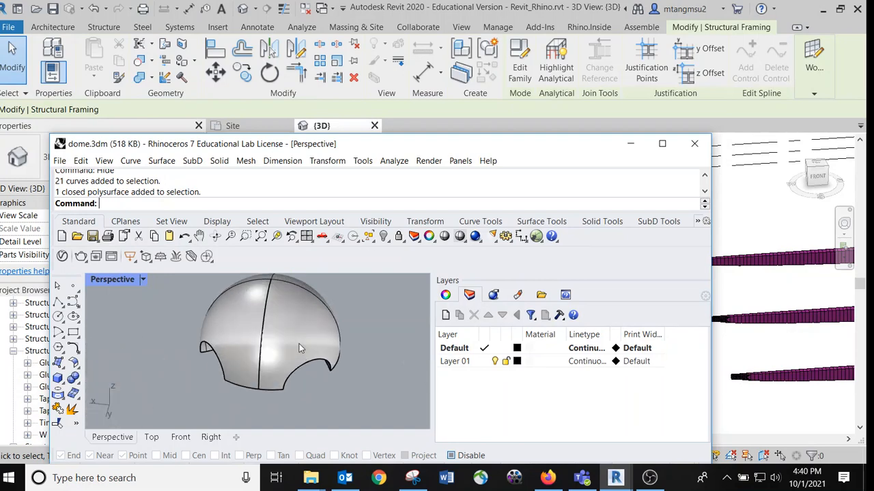
# Select the closed polysurface dome, zoom to the selection, and examine its seams and arched openings from several angles.
pyautogui.click(299, 345)
pyautogui.scroll(-3, 303, 400)
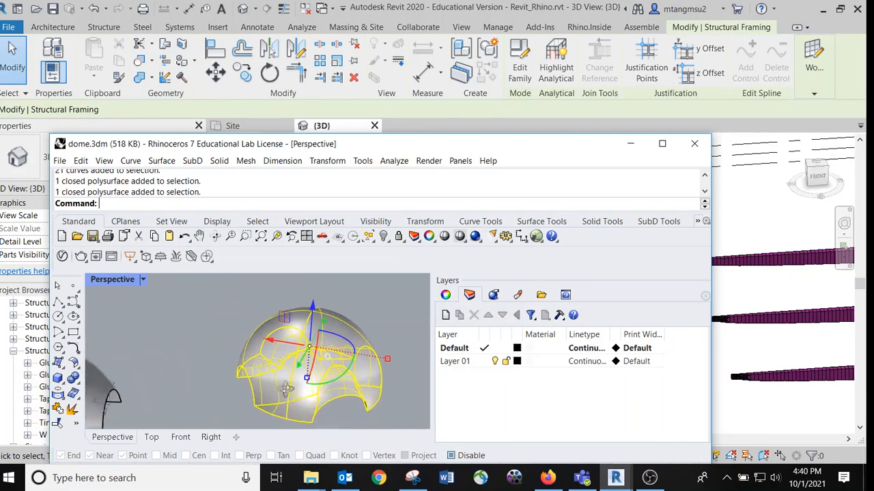
pyautogui.moveTo(286, 389); pyautogui.dragTo(299, 398, button='right')
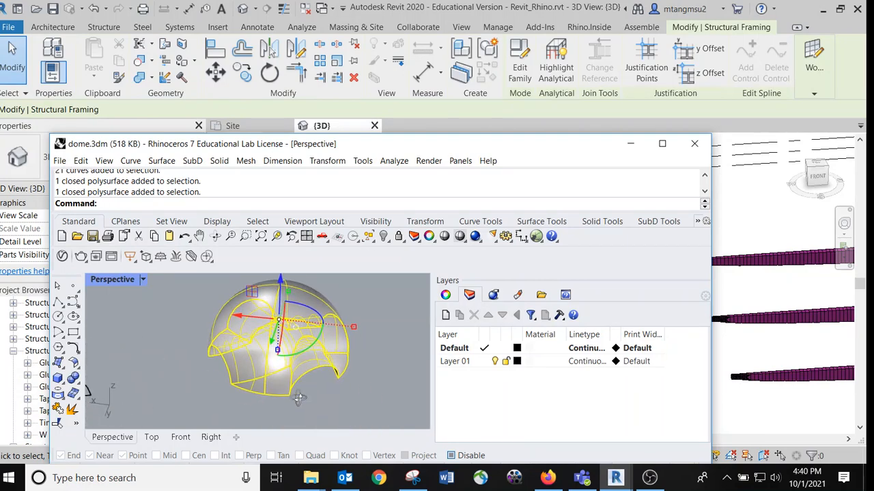
pyautogui.click(277, 236)
pyautogui.moveTo(323, 409); pyautogui.dragTo(179, 373, button='right')
pyautogui.click(350, 386)
pyautogui.scroll(-9, 179, 374)
pyautogui.scroll(2, 179, 374)
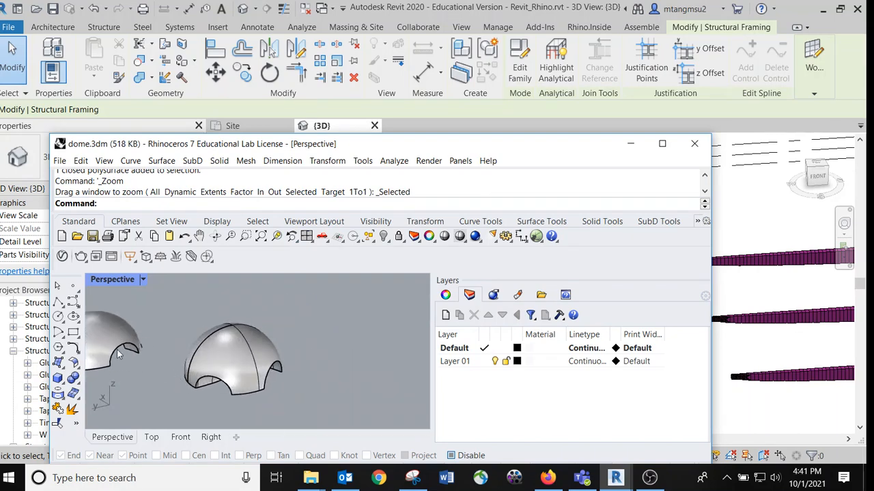
# Select the neighbouring closed mesh dome and compare its mesh edges with the polysurface dome.
pyautogui.click(113, 347)
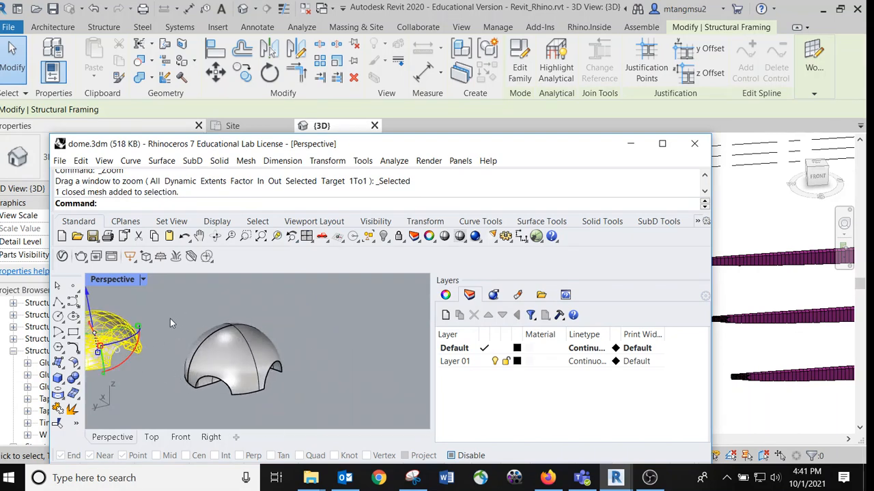
pyautogui.keyDown('shift'); pyautogui.moveTo(174, 313); pyautogui.dragTo(283, 313, button='right'); pyautogui.keyUp('shift')
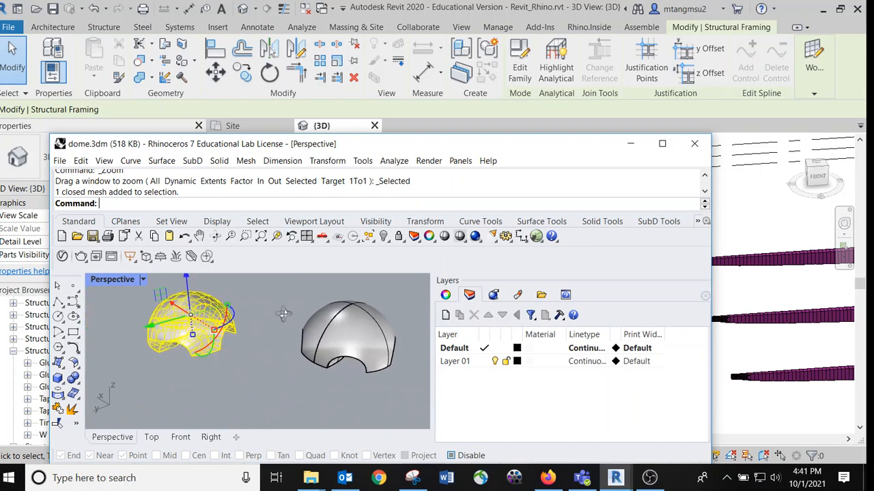
pyautogui.click(258, 303)
pyautogui.scroll(3, 180, 319)
pyautogui.click(192, 320)
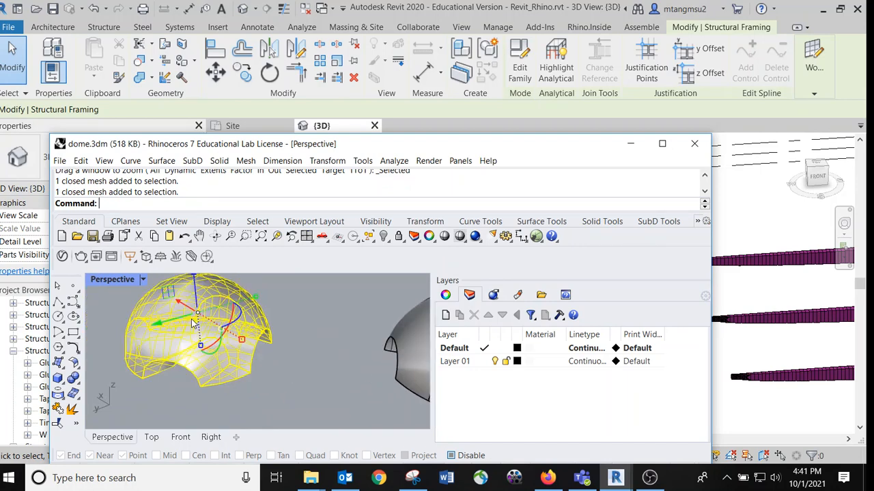
pyautogui.scroll(-5, 208, 339)
pyautogui.scroll(2, 257, 355)
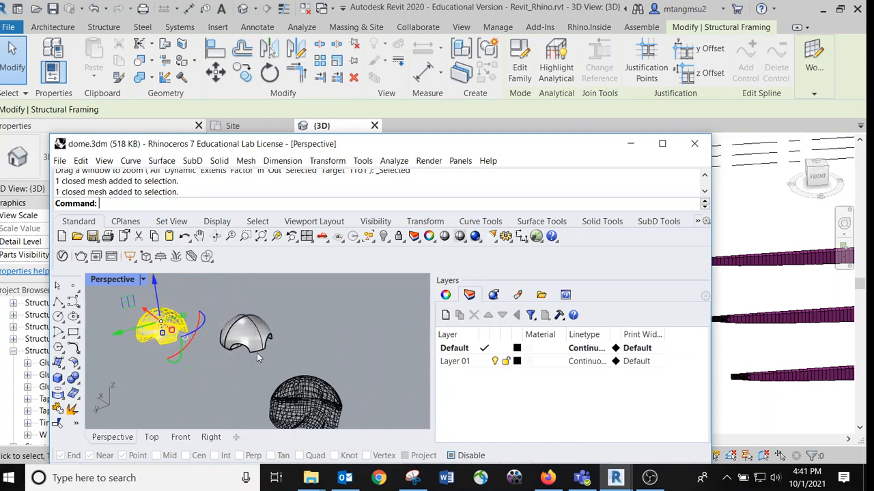
pyautogui.scroll(4, 233, 302)
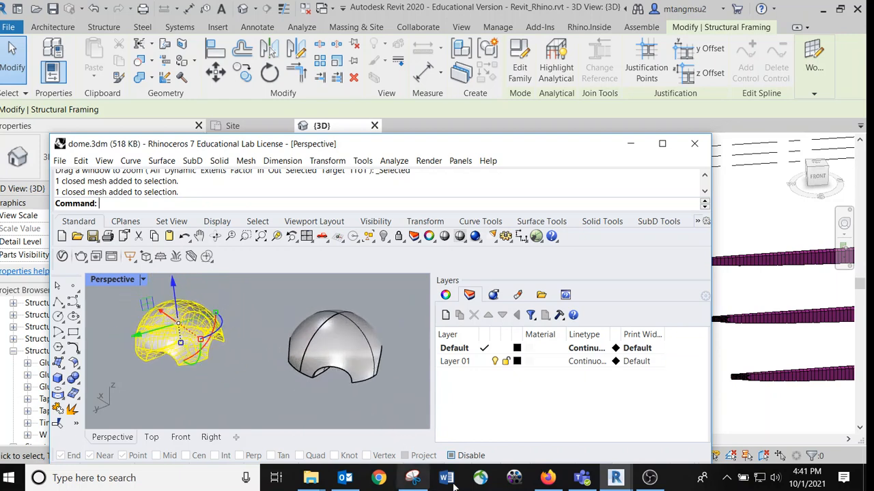
# Switch to Firefox and open the "remesh and retopology" post on the ming3d.com video tutorial site.
pyautogui.click(547, 478)
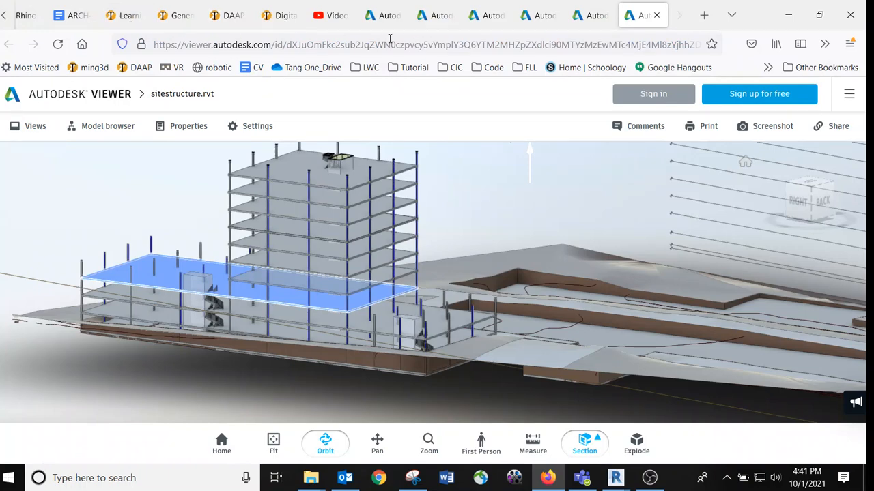
pyautogui.click(280, 21)
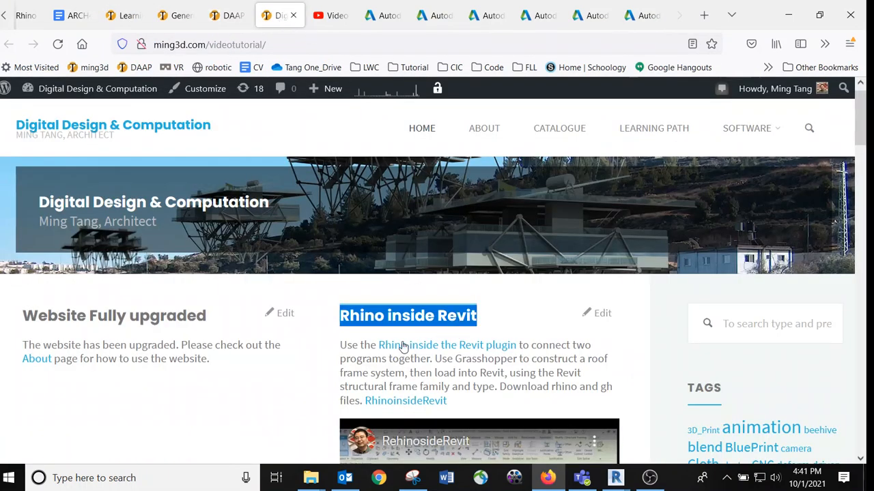
pyautogui.click(292, 366)
pyautogui.scroll(-5, 292, 367)
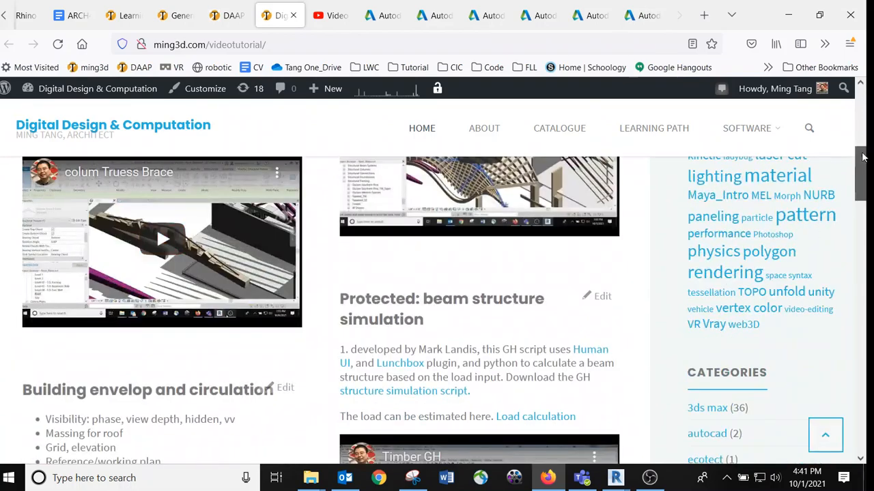
pyautogui.moveTo(860, 166); pyautogui.dragTo(851, 251)
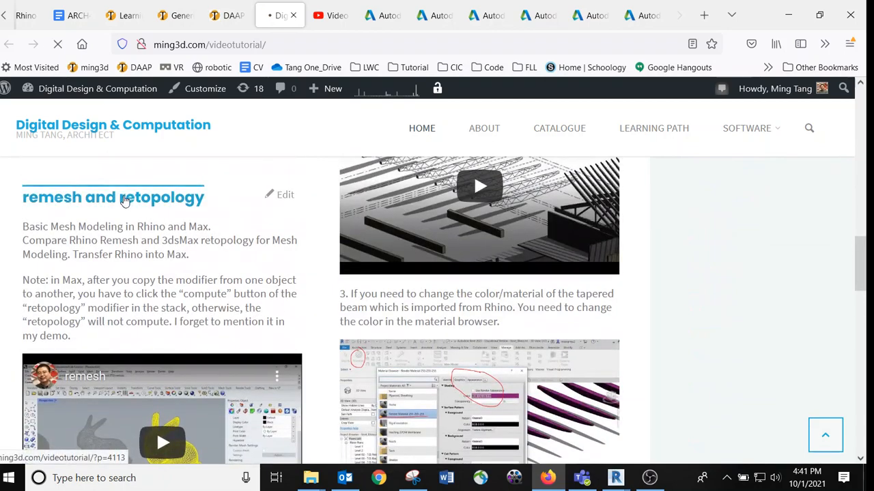
pyautogui.click(125, 198)
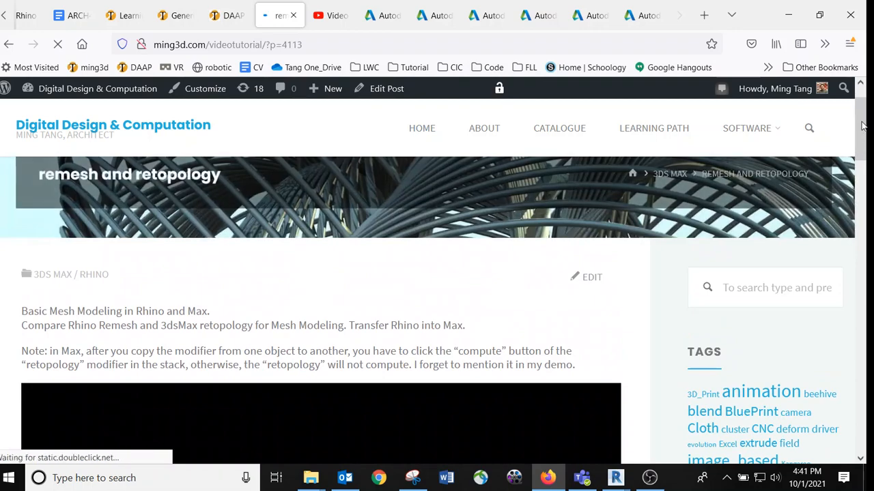
# Look through the remesh and retopology tutorial page down to the embedded remesh lattice video.
pyautogui.moveTo(859, 116); pyautogui.dragTo(851, 173)
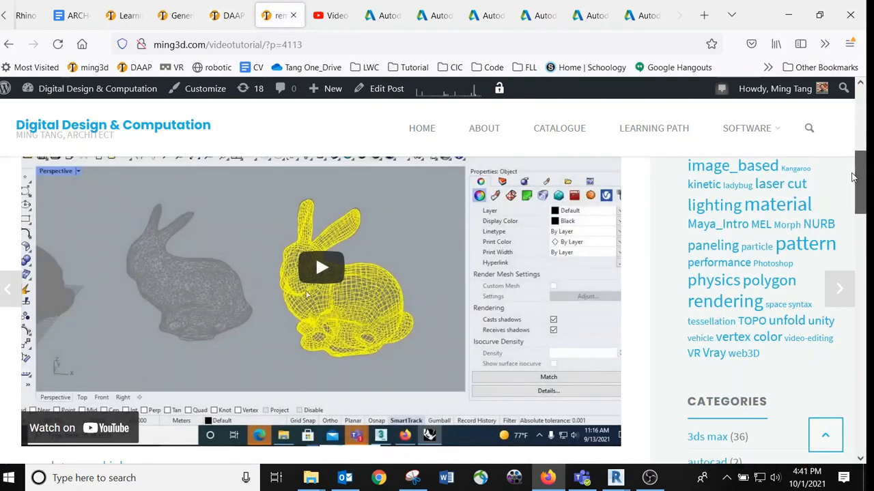
pyautogui.moveTo(852, 176); pyautogui.dragTo(861, 300)
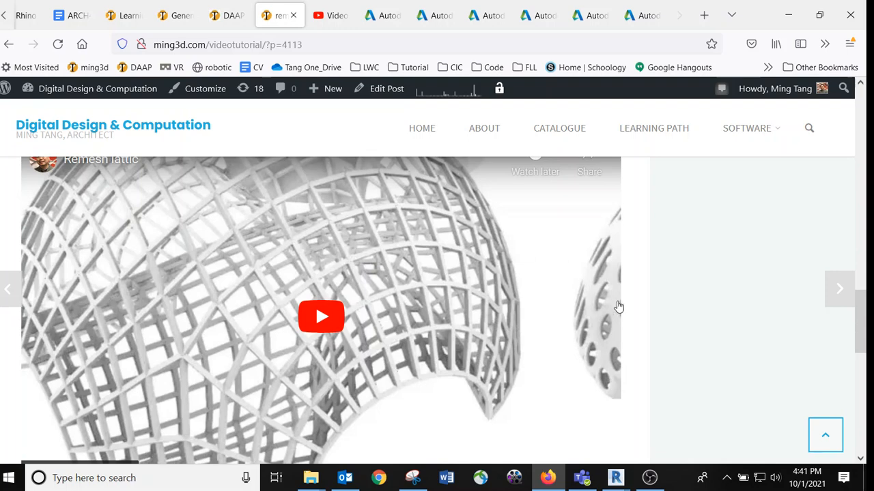
pyautogui.moveTo(859, 304); pyautogui.dragTo(863, 321)
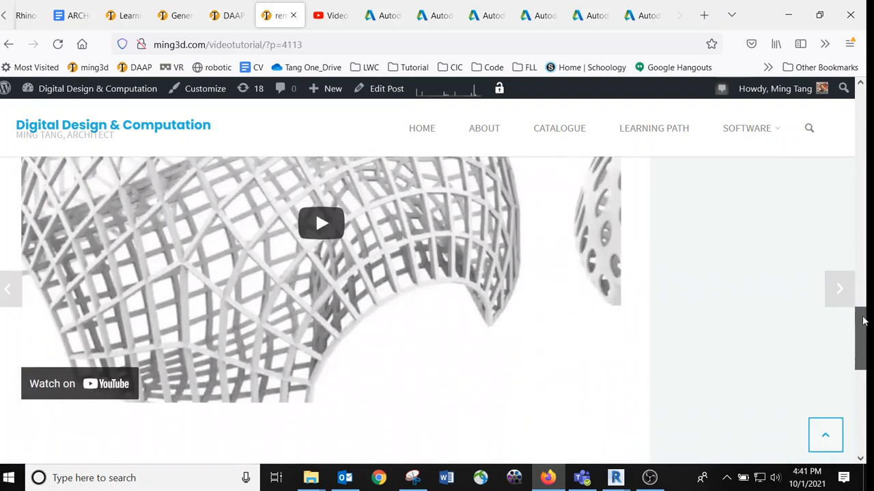
pyautogui.scroll(2, 315, 211)
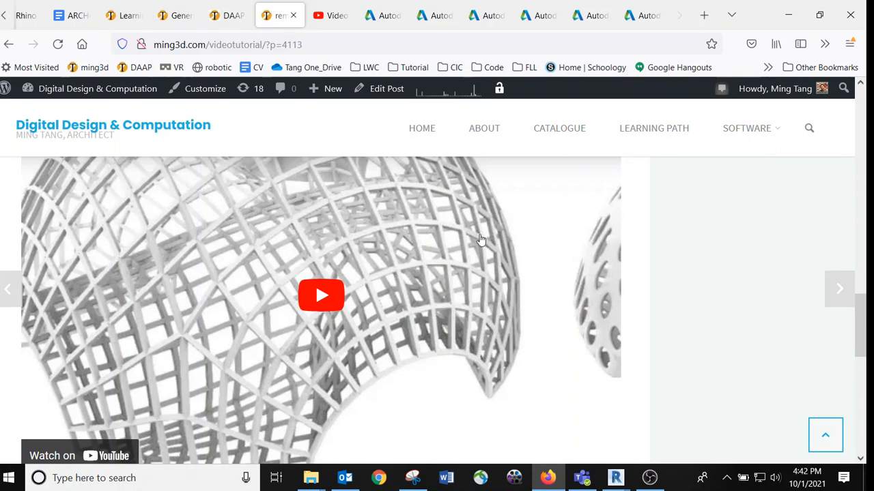
pyautogui.scroll(-2, 443, 360)
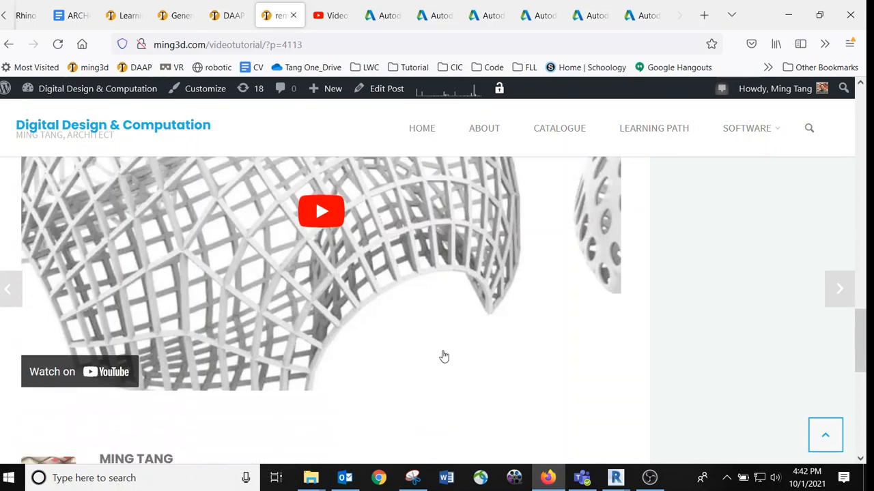
pyautogui.scroll(2, 444, 349)
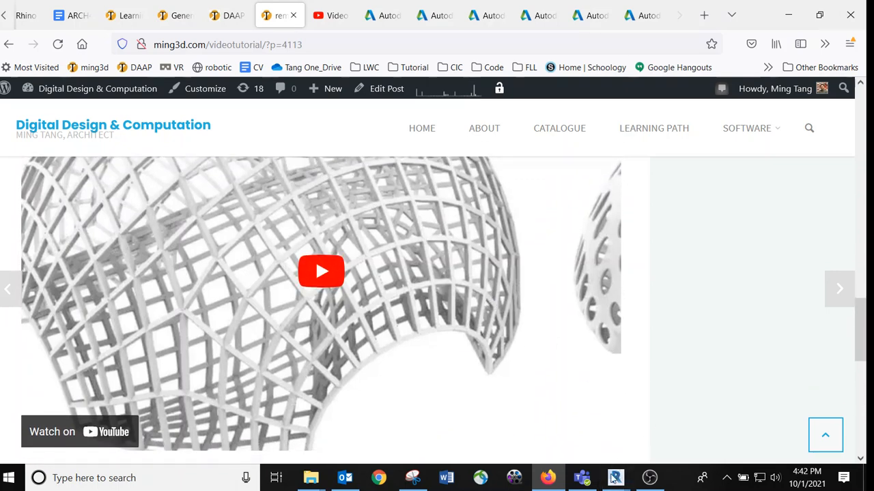
# Switch to Revit and examine individual Glulam-Southern Pine members of the framing model and how they meet at the joints.
pyautogui.moveTo(614, 477)
pyautogui.click(543, 406)
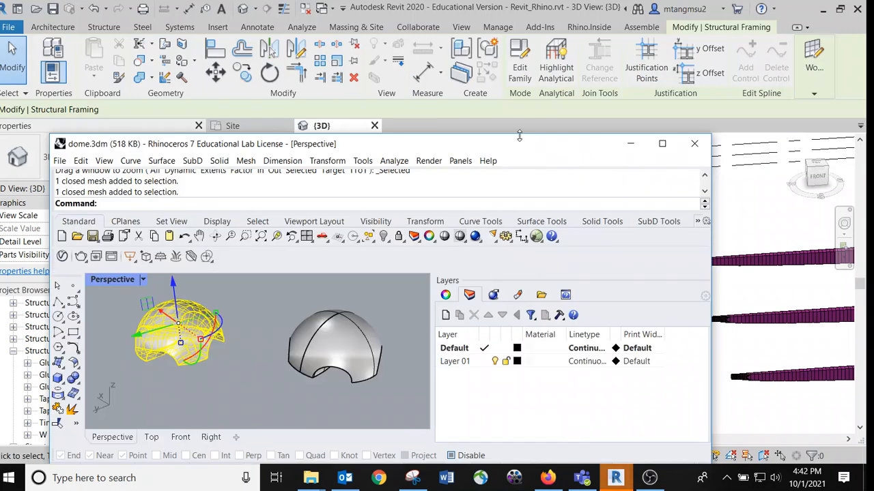
pyautogui.click(562, 125)
pyautogui.scroll(3, 535, 217)
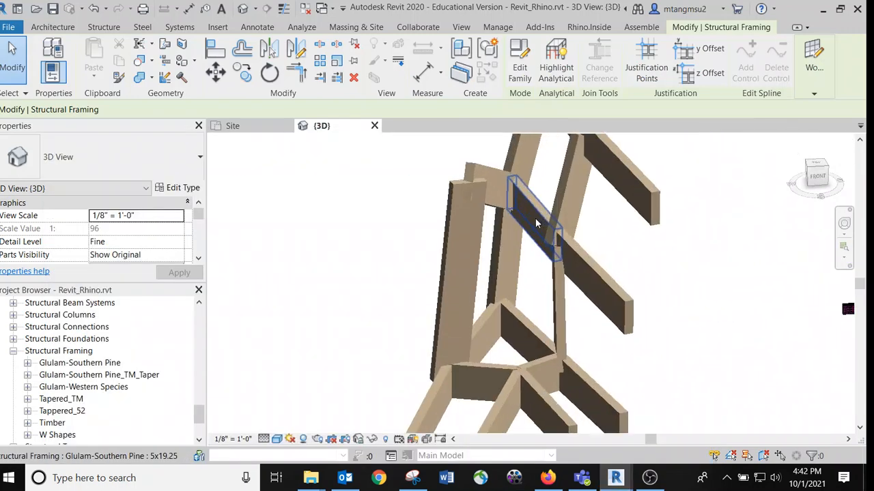
pyautogui.click(535, 216)
pyautogui.keyDown('shift'); pyautogui.moveTo(535, 215); pyautogui.dragTo(510, 188, button='middle'); pyautogui.keyUp('shift')
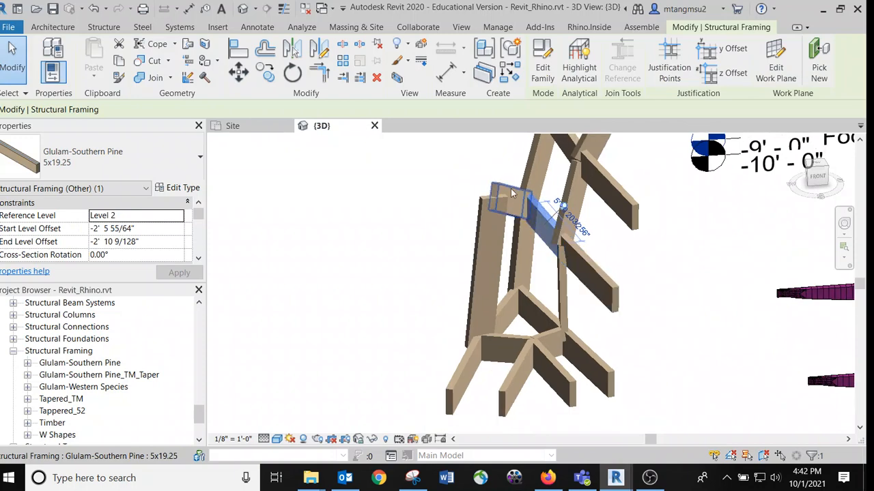
pyautogui.click(489, 200)
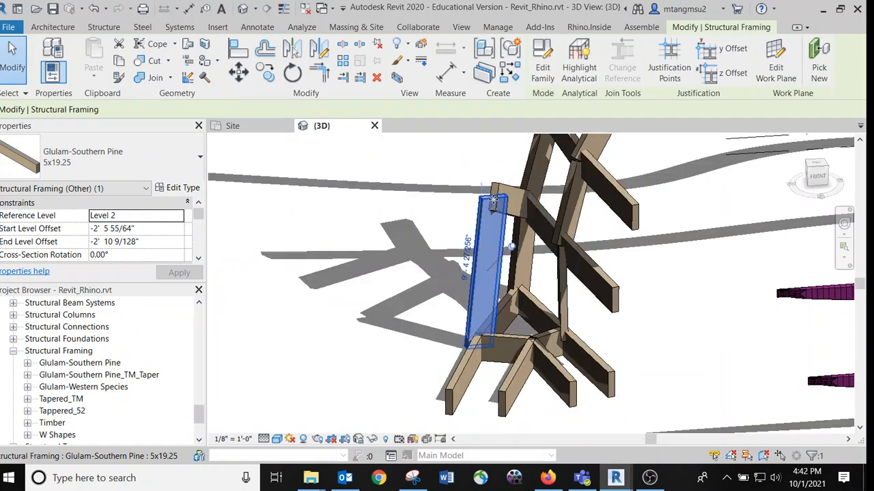
pyautogui.click(550, 177)
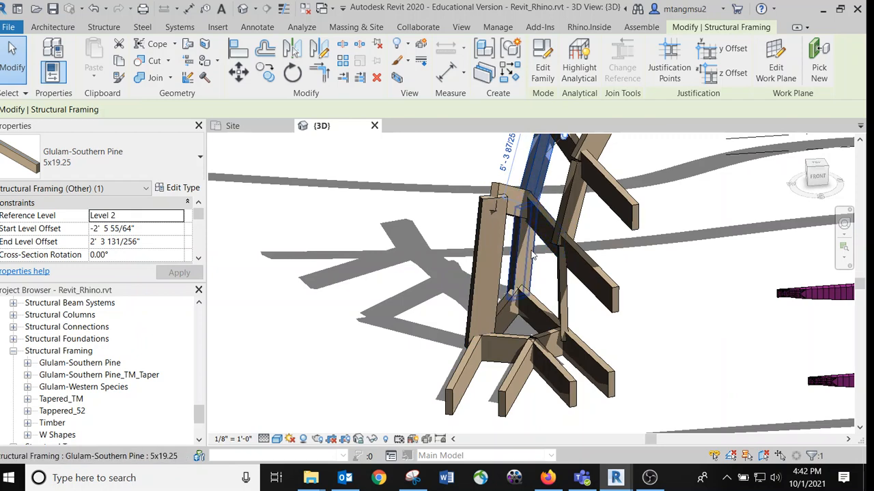
pyautogui.scroll(-3, 534, 255)
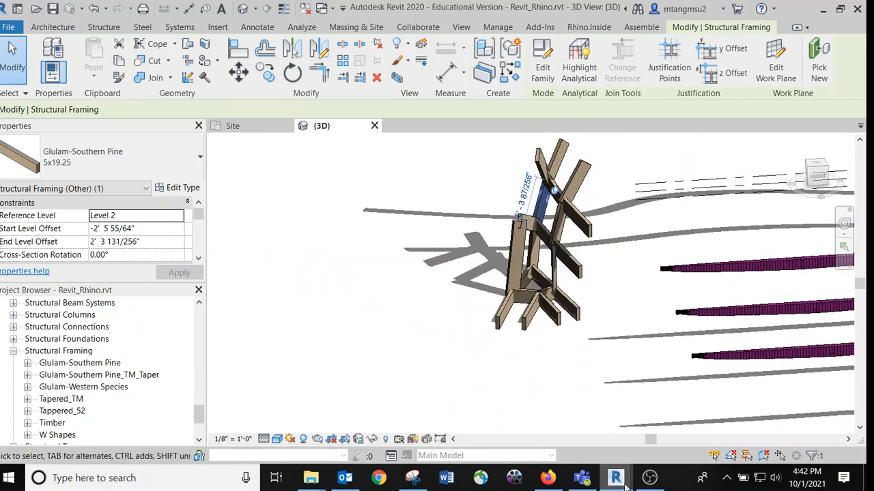
# Switch to Rhino and examine the mesh dome in the perspective view, checking its wireframe and arched openings.
pyautogui.moveTo(623, 480)
pyautogui.click(654, 407)
pyautogui.click(289, 299)
pyautogui.scroll(5, 260, 303)
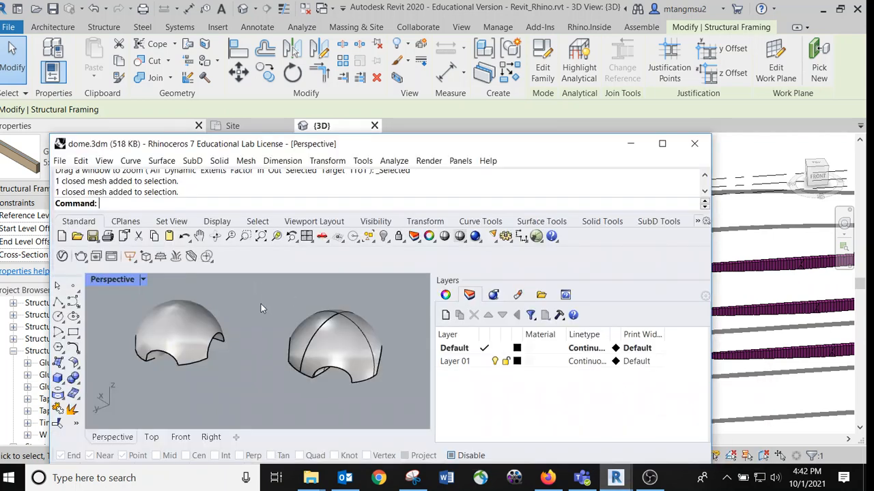
pyautogui.click(191, 328)
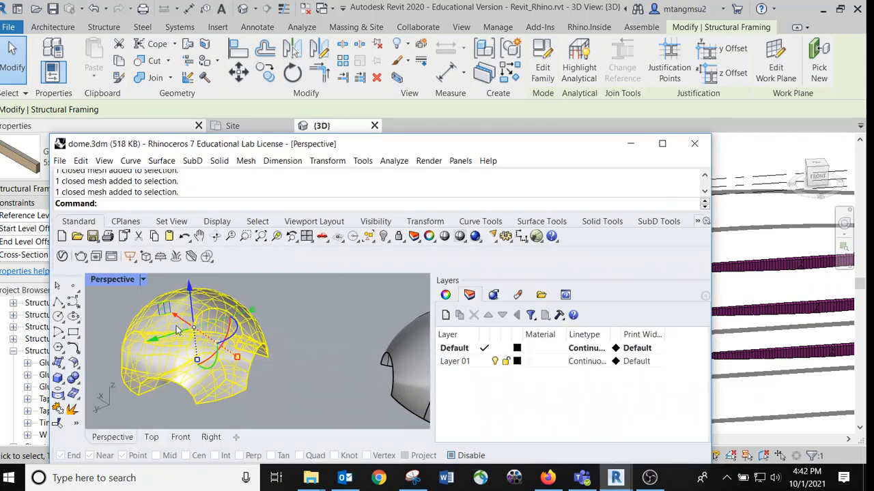
pyautogui.click(309, 313)
pyautogui.click(205, 318)
pyautogui.rightClick(293, 342)
pyautogui.click(279, 318)
pyautogui.moveTo(206, 327); pyautogui.dragTo(179, 348, button='right')
pyautogui.click(162, 353)
pyautogui.scroll(-3, 155, 353)
pyautogui.scroll(6, 157, 355)
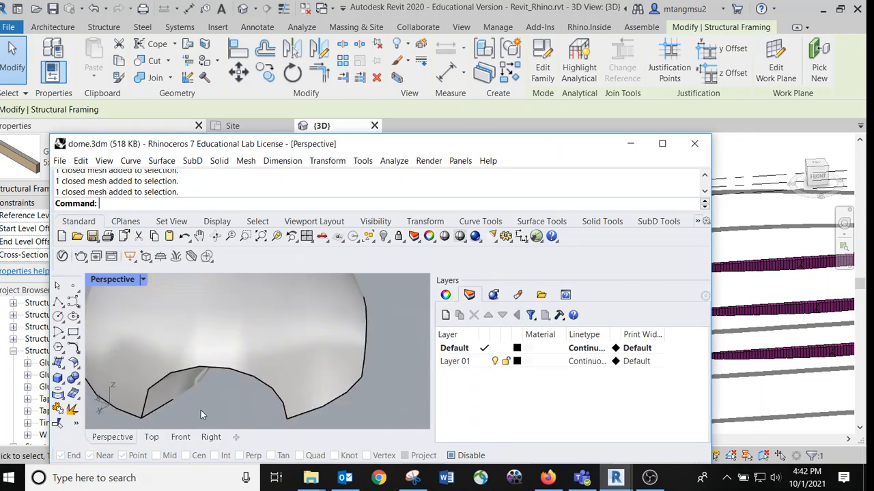
pyautogui.scroll(-5, 264, 372)
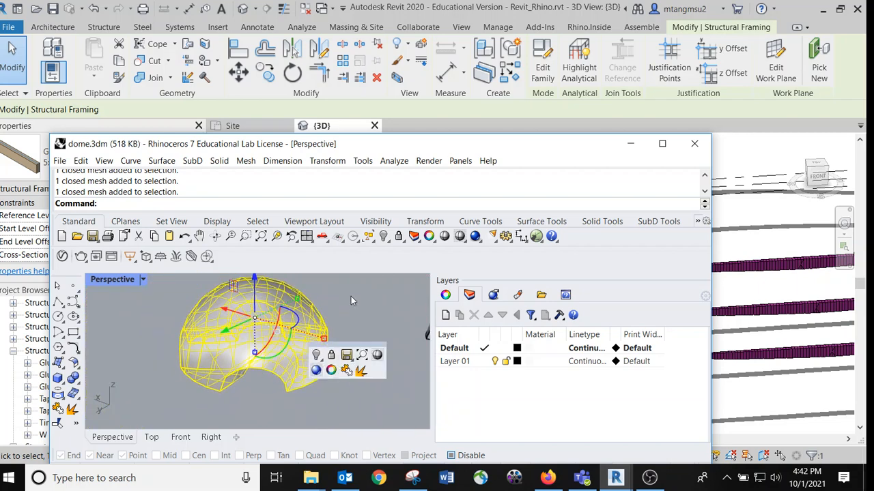
# Zoom the perspective view to the mesh dome, select the dome and inspect its mesh edges around the arched opening.
pyautogui.moveTo(395, 145); pyautogui.dragTo(408, 120)
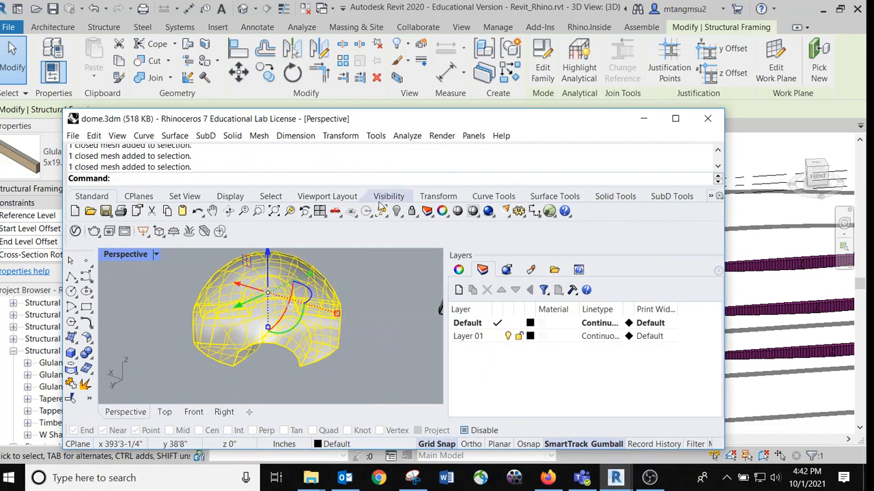
pyautogui.click(289, 211)
pyautogui.moveTo(369, 315); pyautogui.dragTo(389, 322, button='right')
pyautogui.click(157, 318)
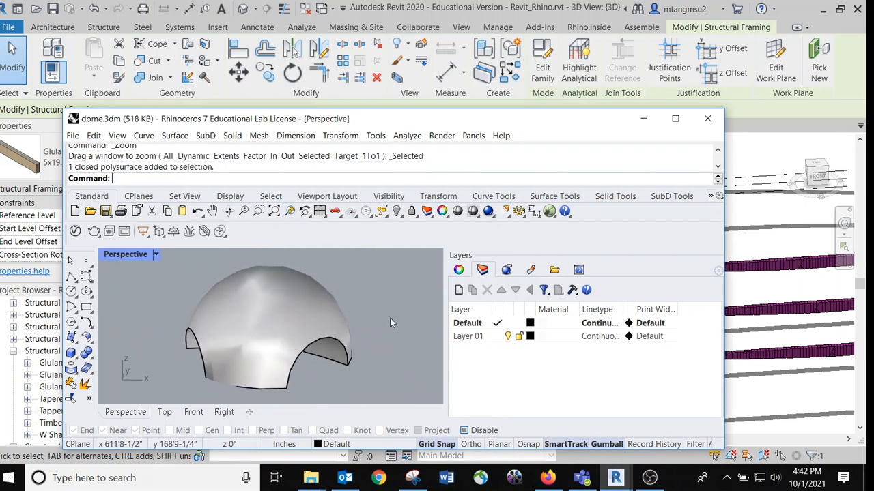
pyautogui.click(320, 329)
pyautogui.scroll(5, 334, 345)
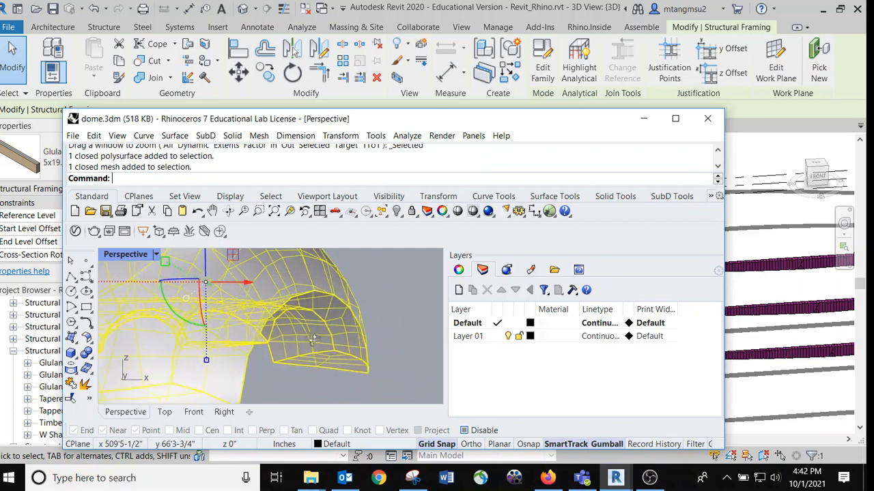
pyautogui.moveTo(355, 344); pyautogui.dragTo(389, 322, button='right')
pyautogui.scroll(-5, 394, 331)
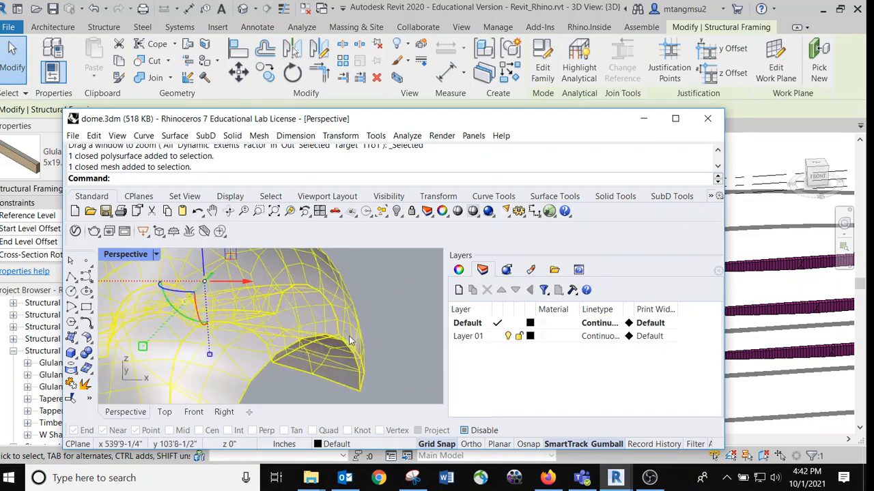
pyautogui.scroll(3, 334, 328)
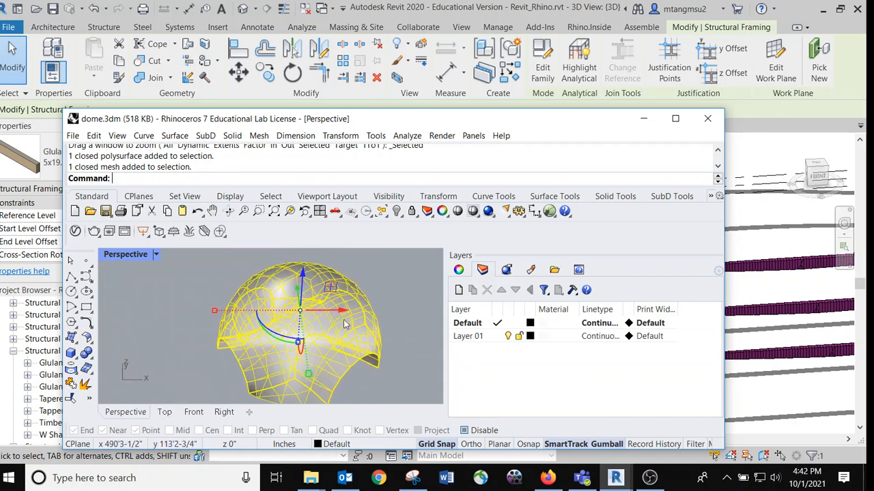
# Open Grasshopper with the Roof2 definition and locate the Mesh parameter feeding the Mesh Edges component.
pyautogui.write('Grasshopper')
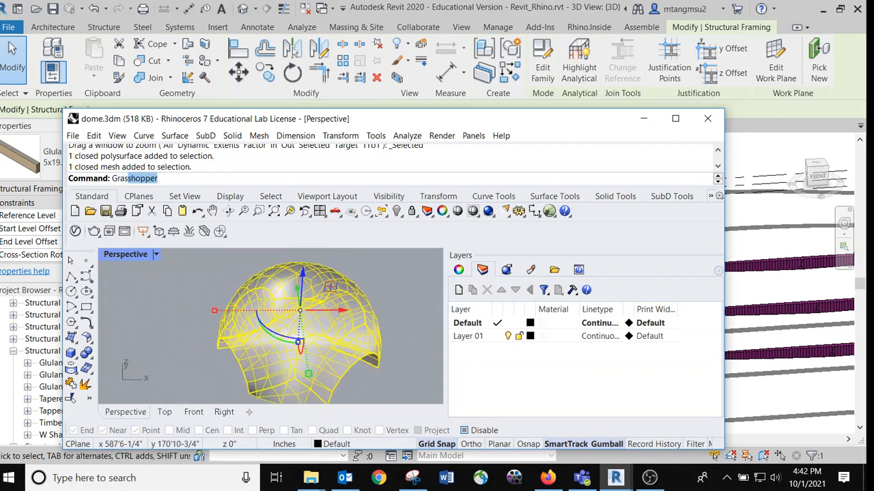
pyautogui.press('Return')
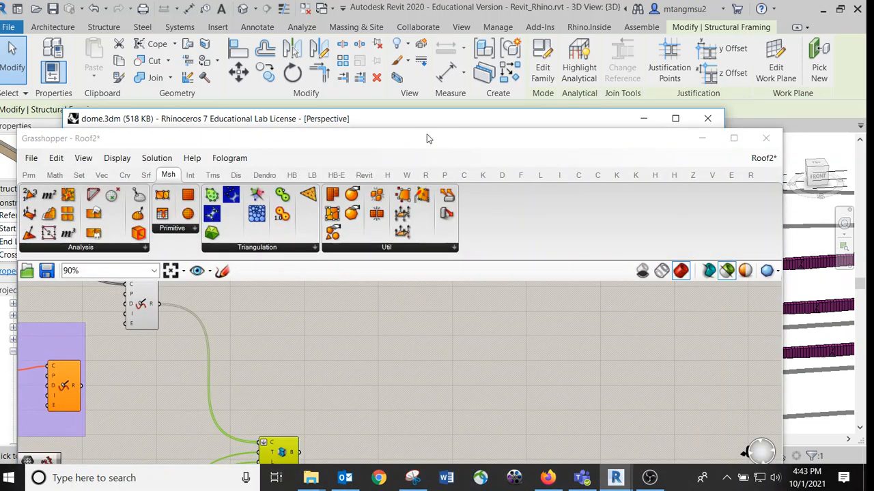
pyautogui.moveTo(426, 134); pyautogui.dragTo(517, 100)
pyautogui.moveTo(358, 350); pyautogui.dragTo(528, 396, button='right')
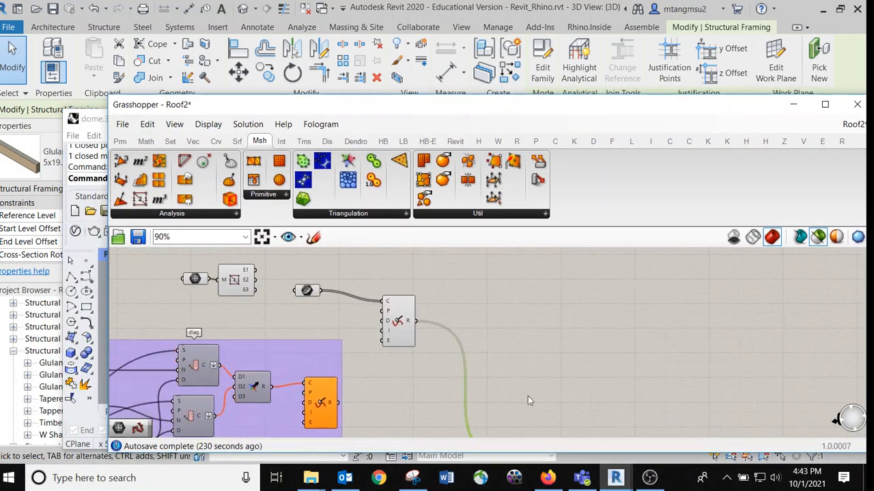
pyautogui.scroll(-2, 487, 365)
pyautogui.moveTo(345, 319); pyautogui.dragTo(485, 316, button='right')
pyautogui.scroll(3, 443, 310)
pyautogui.scroll(4, 427, 305)
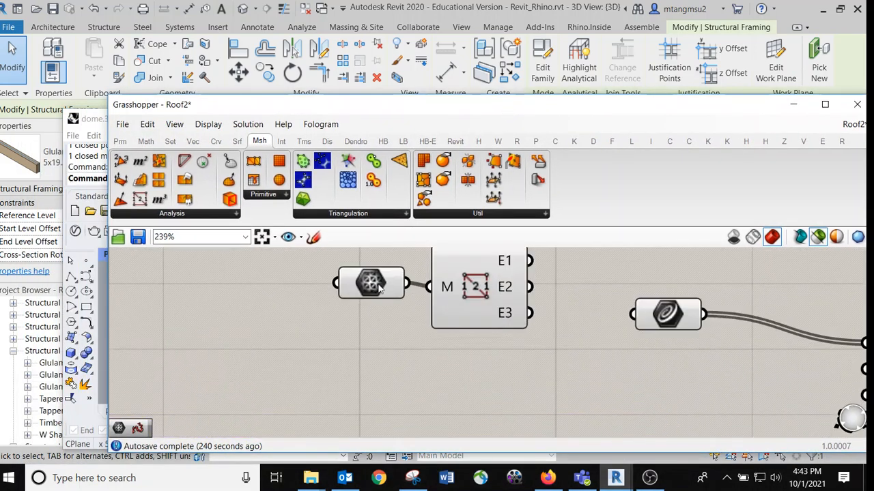
# Reposition the Mesh parameter and assign the selected Rhino dome to it as its single mesh.
pyautogui.moveTo(372, 284); pyautogui.dragTo(317, 298)
pyautogui.moveTo(278, 106); pyautogui.dragTo(563, 104)
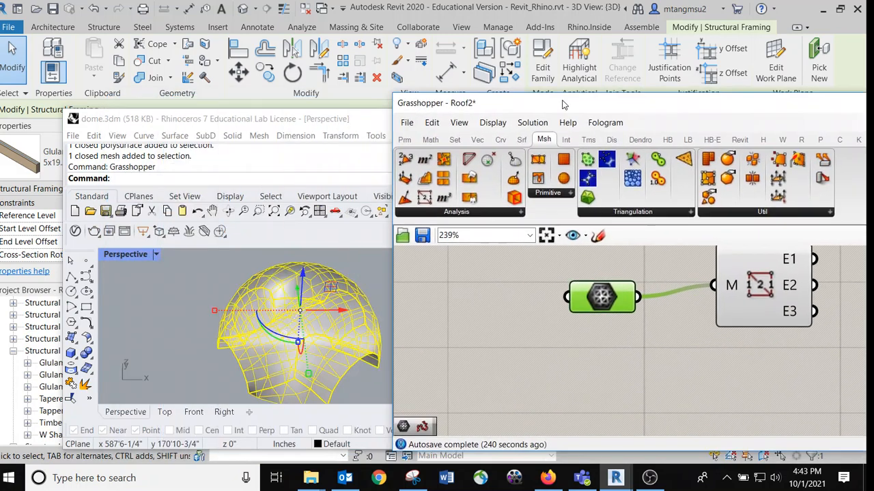
pyautogui.rightClick(602, 295)
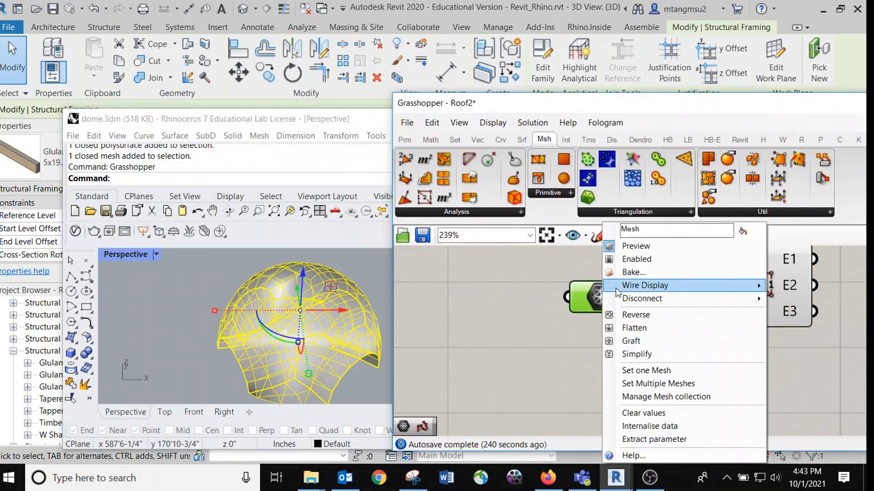
pyautogui.click(659, 372)
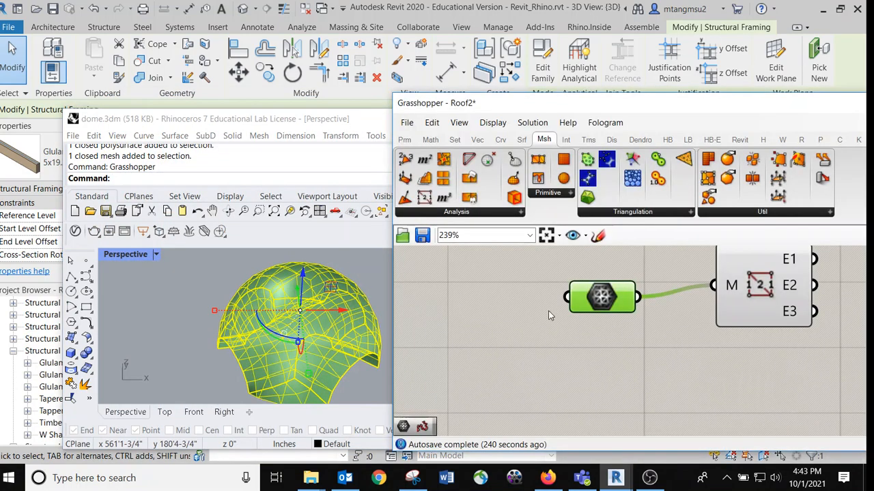
# Examine the Mesh Edges component, previewing its edges on the dome and checking its outputs E1, E2 and E3.
pyautogui.moveTo(519, 326); pyautogui.dragTo(438, 346, button='right')
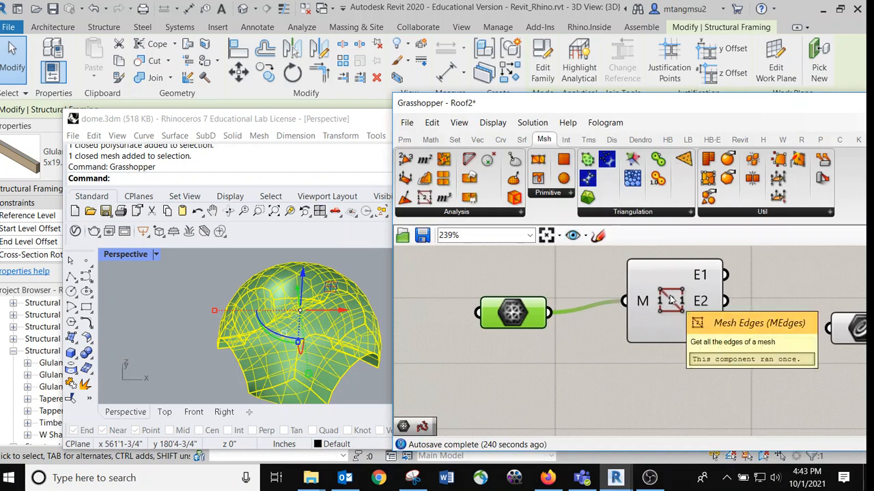
pyautogui.click(671, 280)
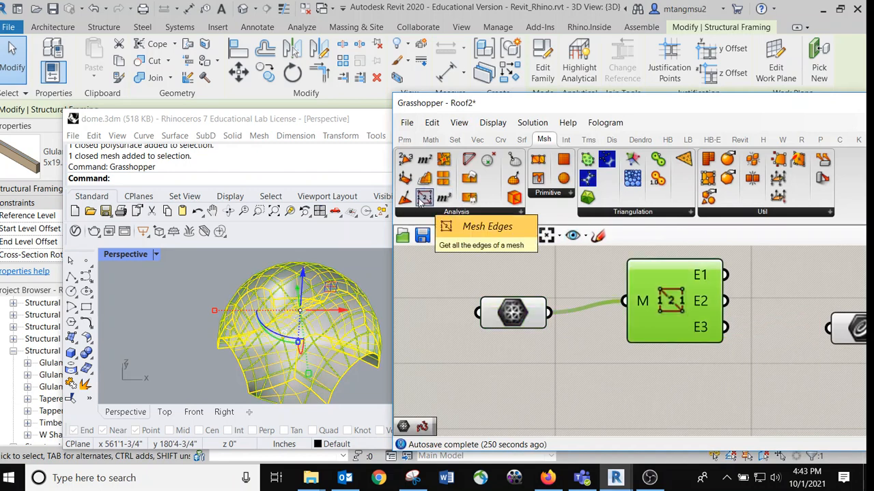
pyautogui.click(537, 284)
pyautogui.moveTo(714, 282); pyautogui.dragTo(586, 281, button='right')
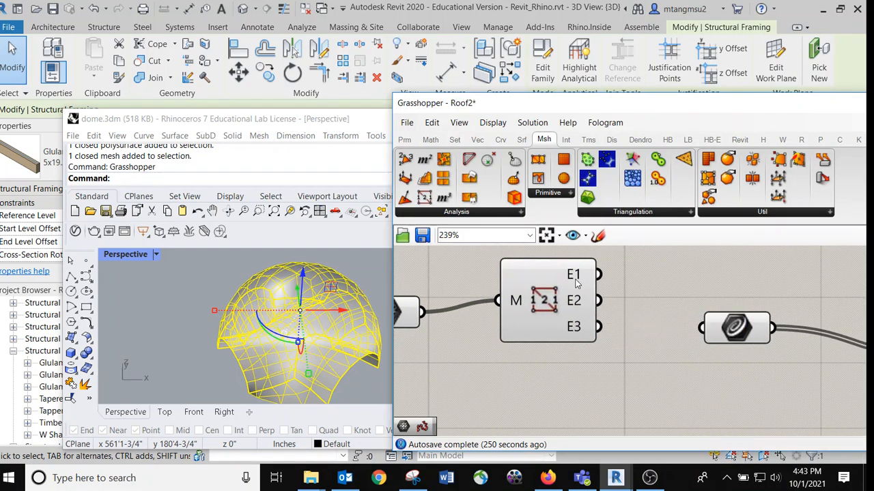
pyautogui.moveTo(575, 333)
pyautogui.moveTo(572, 308)
pyautogui.moveTo(639, 292); pyautogui.dragTo(524, 335, button='right')
pyautogui.scroll(-1, 534, 298)
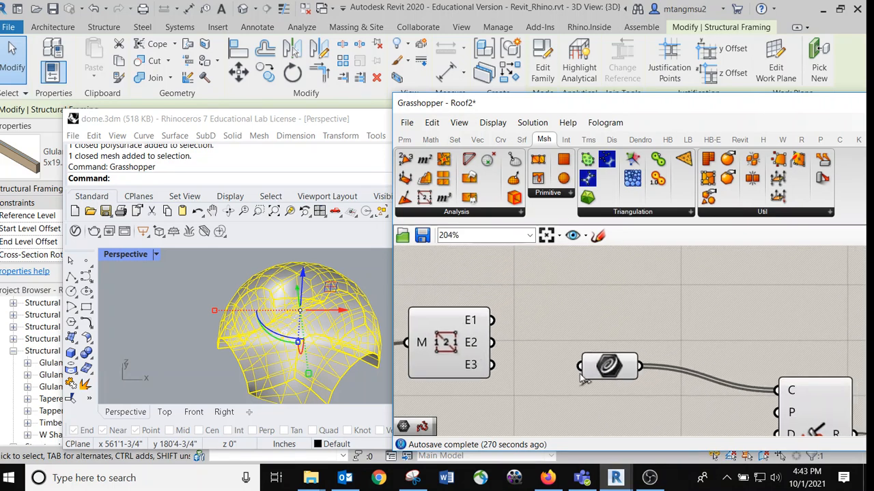
# Trace the Curve parameter's connections downstream, and compare the Mesh Edges outputs with the dome in the perspective view.
pyautogui.moveTo(702, 314); pyautogui.dragTo(594, 255, button='right')
pyautogui.scroll(-4, 624, 318)
pyautogui.moveTo(674, 336); pyautogui.dragTo(598, 273, button='right')
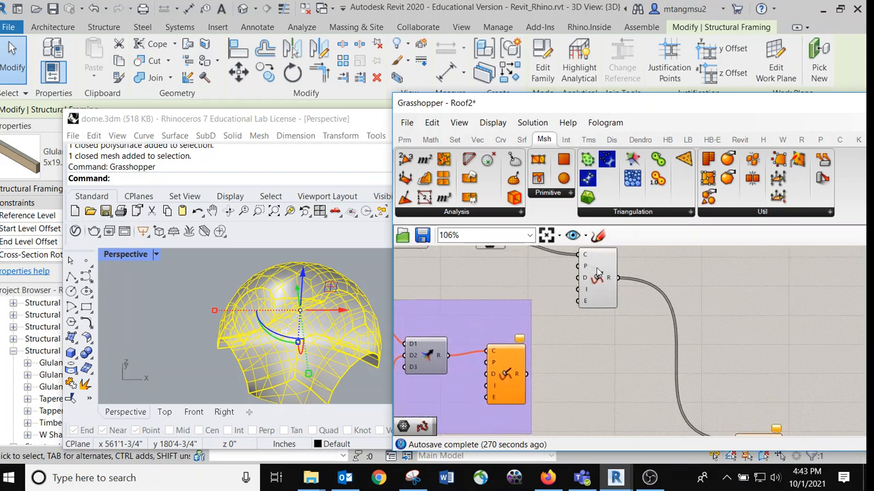
pyautogui.moveTo(672, 353); pyautogui.dragTo(670, 424, button='right')
pyautogui.moveTo(507, 303); pyautogui.dragTo(559, 327, button='right')
pyautogui.scroll(5, 526, 318)
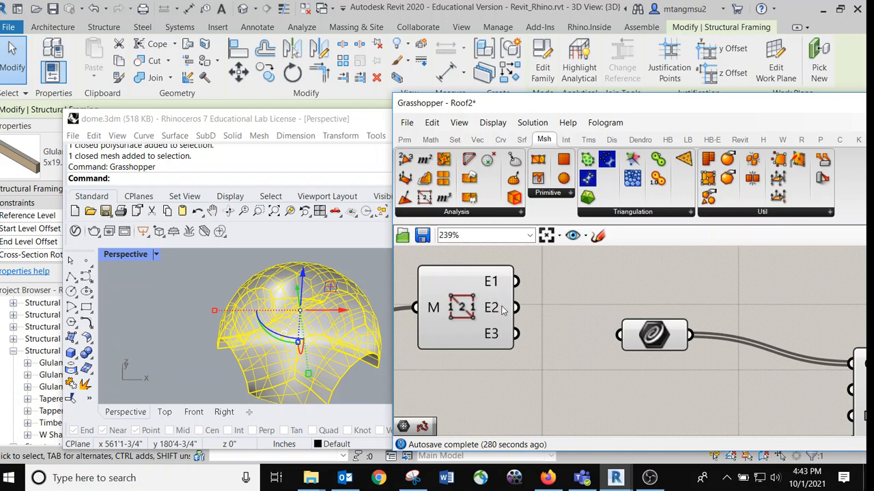
pyautogui.moveTo(193, 337); pyautogui.dragTo(215, 297, button='right')
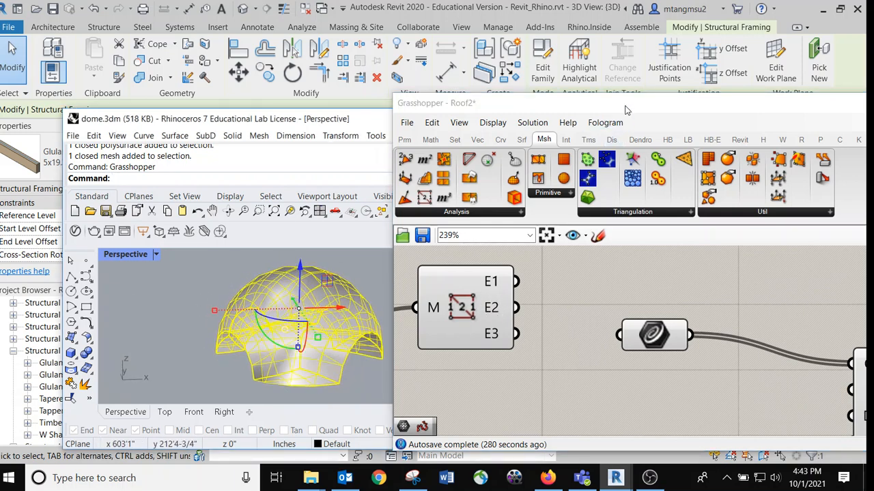
# Rearrange the Grasshopper and Rhino windows to uncover Rhino's layer list, and add a new layer with its default name.
pyautogui.moveTo(627, 110); pyautogui.dragTo(609, 190)
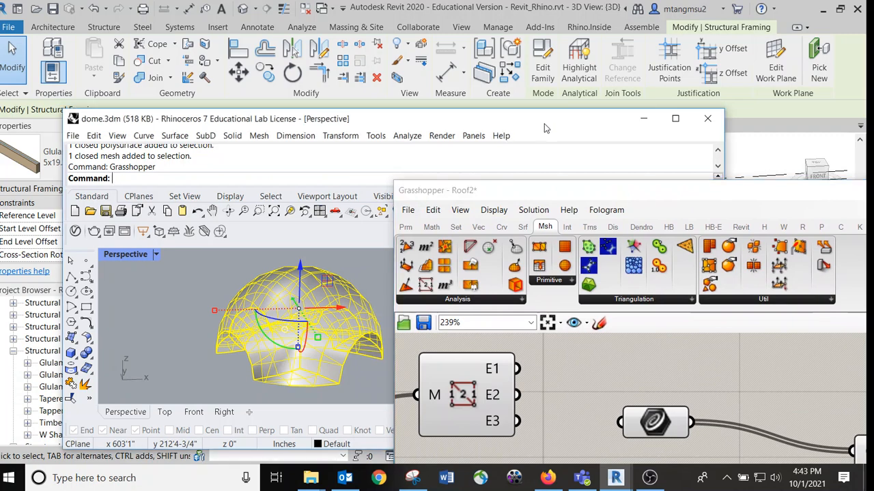
pyautogui.moveTo(559, 124); pyautogui.dragTo(489, 46)
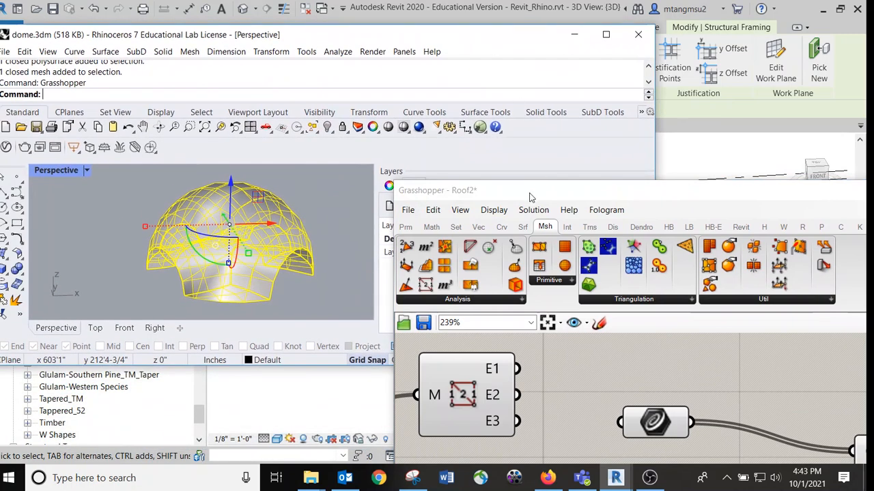
pyautogui.moveTo(530, 197); pyautogui.dragTo(570, 287)
pyautogui.click(389, 205)
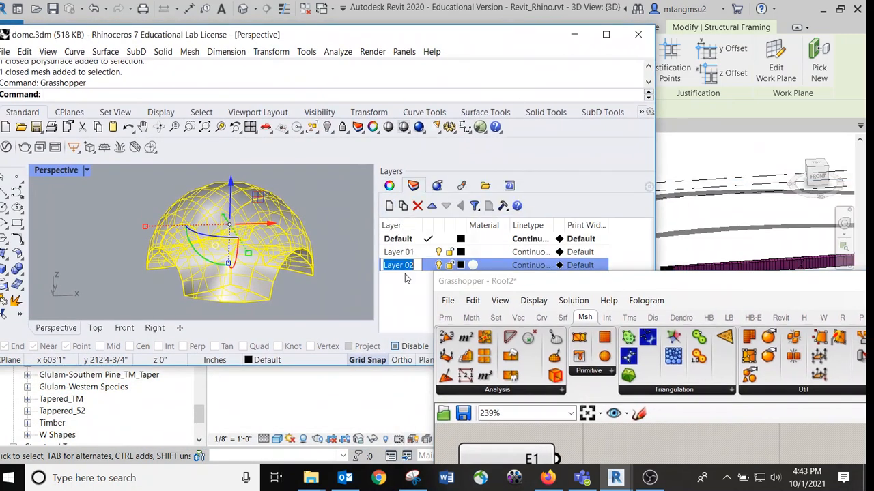
pyautogui.click(406, 280)
# Bake the E2 output of the Mesh Edges component into Rhino on Layer 02.
pyautogui.moveTo(545, 289); pyautogui.dragTo(439, 123)
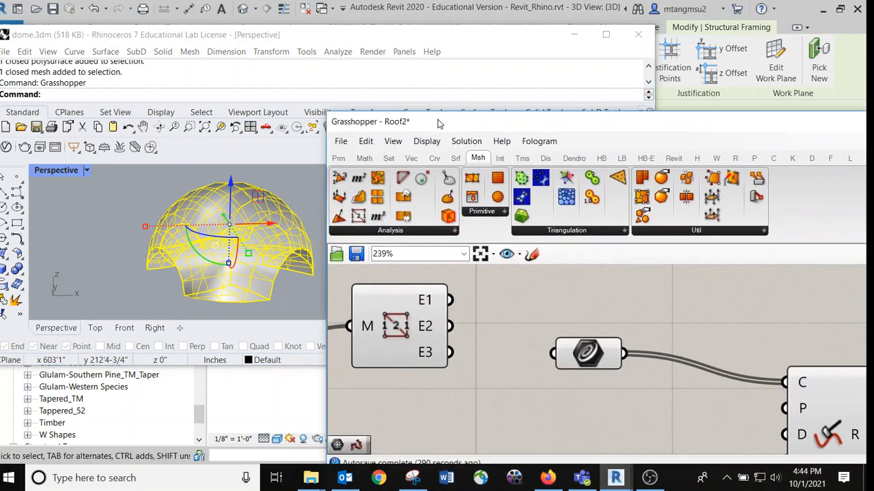
pyautogui.rightClick(431, 332)
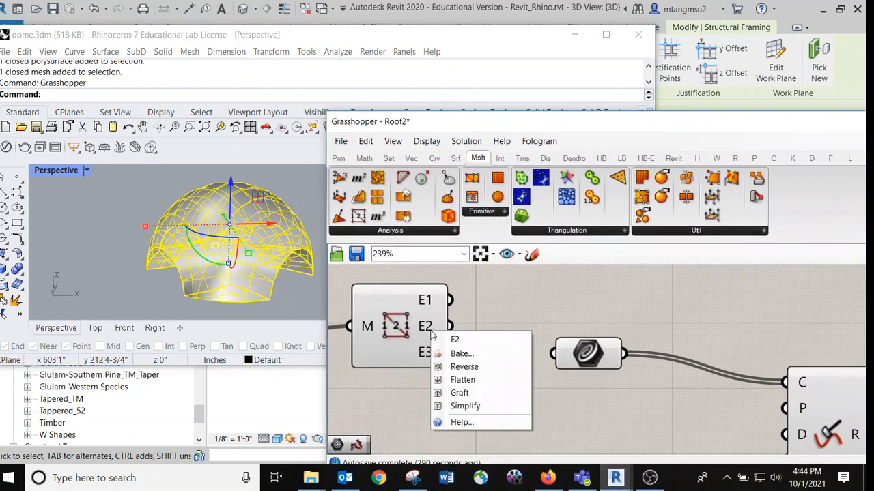
pyautogui.click(489, 355)
pyautogui.click(483, 246)
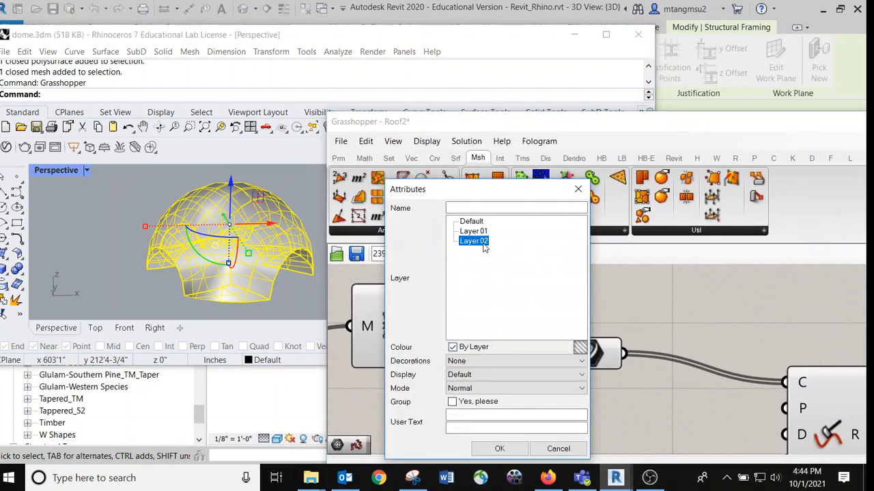
pyautogui.click(500, 449)
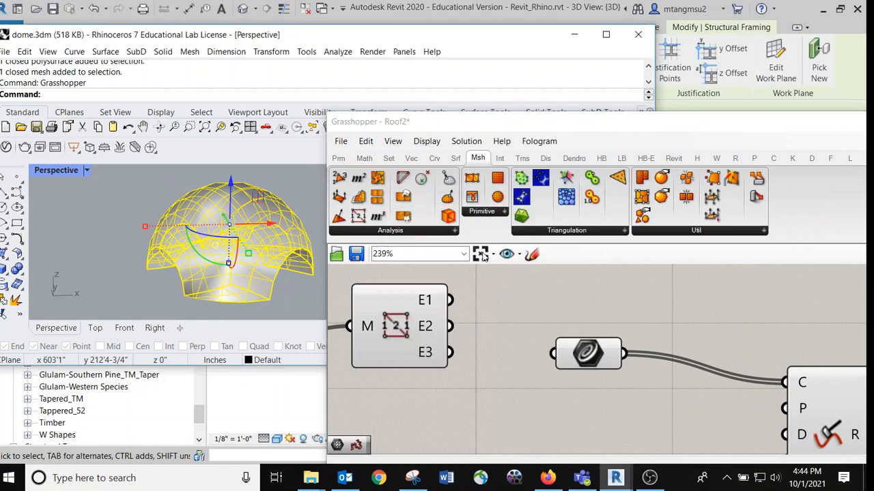
# Select the closed dome mesh in the perspective view and hide it, leaving the baked curves.
pyautogui.click(280, 184)
pyautogui.click(259, 221)
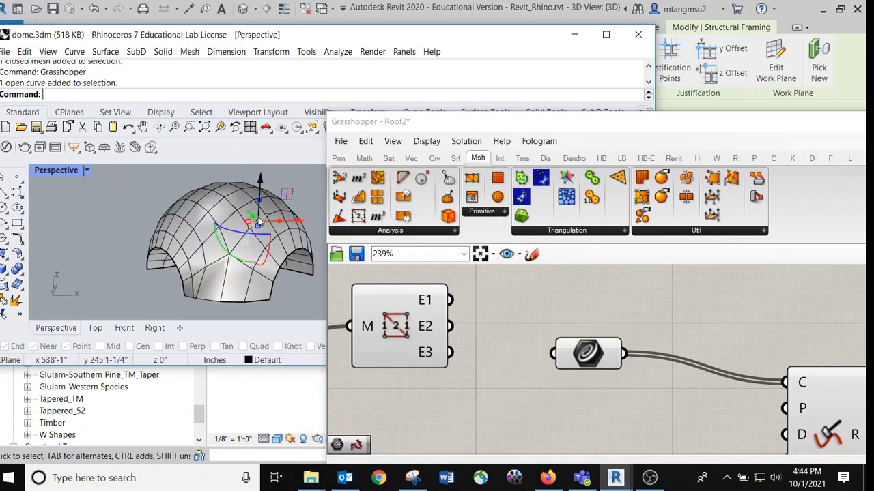
pyautogui.keyDown('shift'); pyautogui.click(212, 254); pyautogui.keyUp('shift')
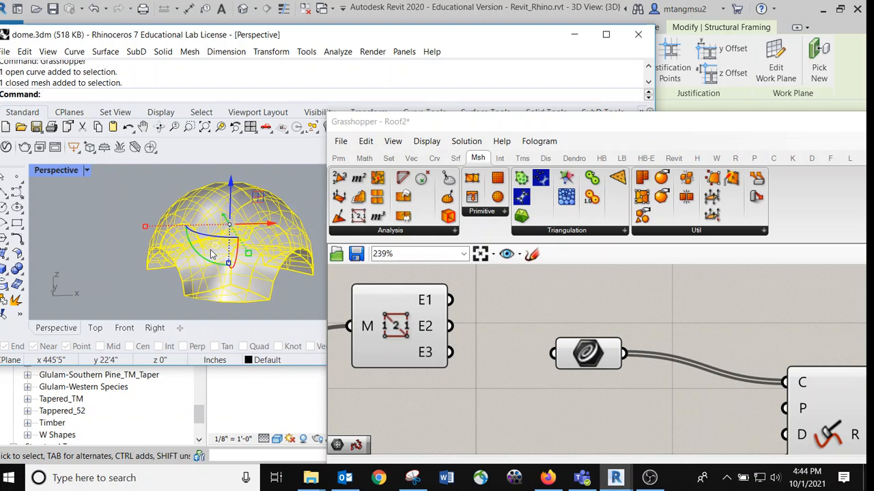
pyautogui.press('Return')
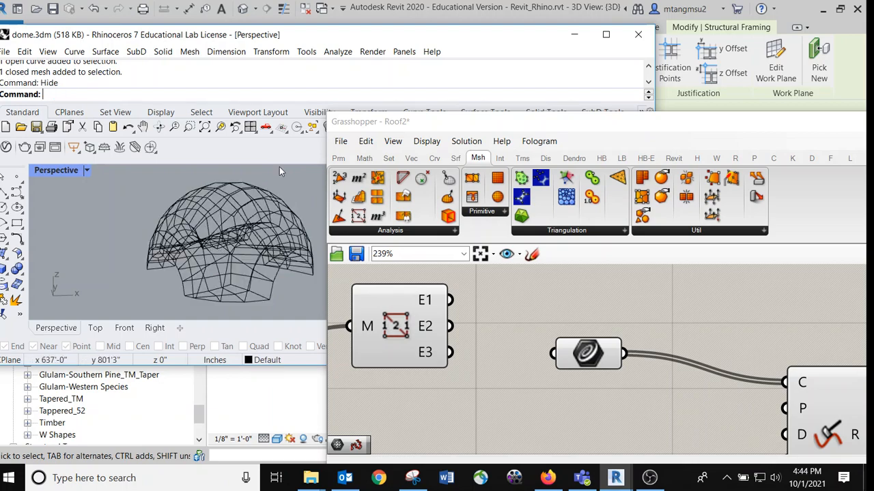
# Examine the baked dome curves from several angles, selecting a single edge and the complete curve set.
pyautogui.moveTo(259, 210); pyautogui.dragTo(228, 209, button='right')
pyautogui.scroll(4, 230, 232)
pyautogui.click(235, 210)
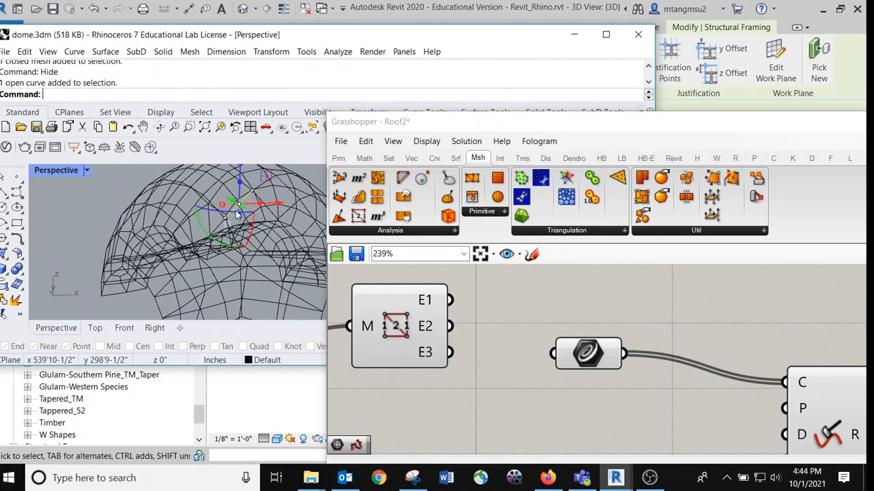
pyautogui.click(96, 204)
pyautogui.scroll(-6, 97, 205)
pyautogui.moveTo(128, 209); pyautogui.dragTo(164, 216, button='right')
pyautogui.moveTo(102, 175); pyautogui.dragTo(238, 281)
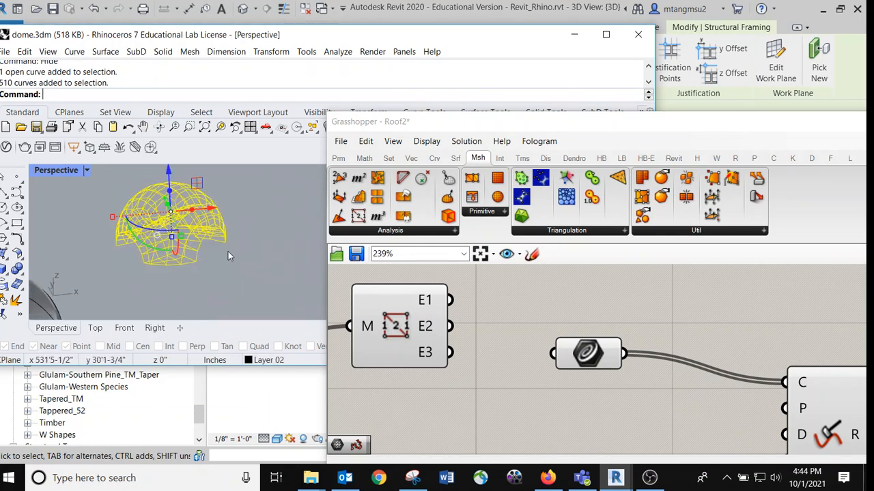
pyautogui.click(228, 251)
pyautogui.scroll(3, 220, 242)
pyautogui.moveTo(225, 258); pyautogui.dragTo(208, 257, button='right')
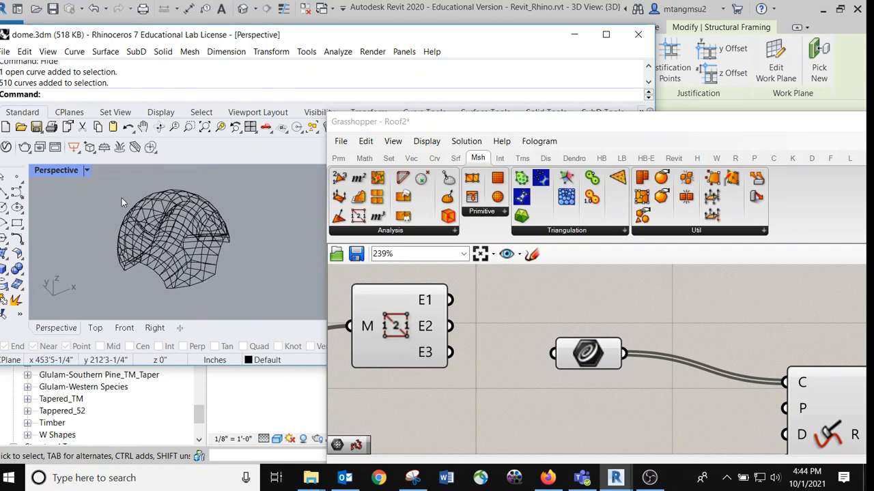
pyautogui.moveTo(193, 250); pyautogui.dragTo(185, 242)
pyautogui.scroll(2, 167, 232)
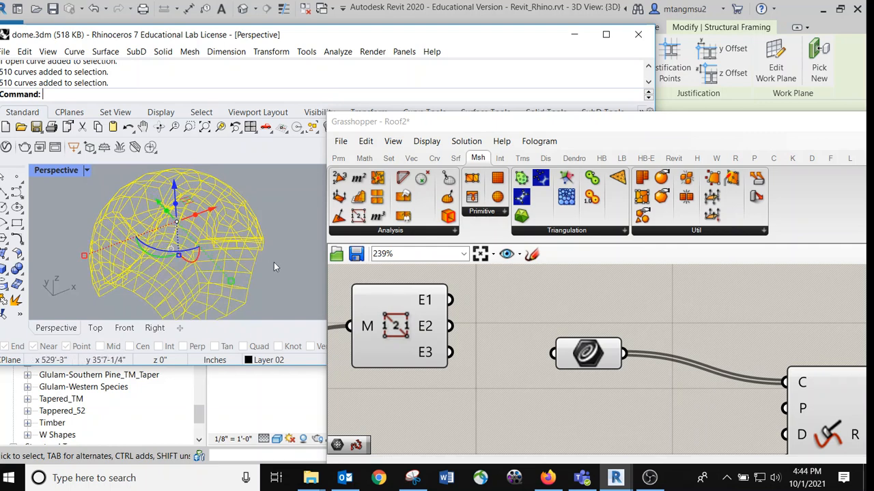
pyautogui.click(260, 282)
pyautogui.moveTo(260, 283); pyautogui.dragTo(244, 253, button='right')
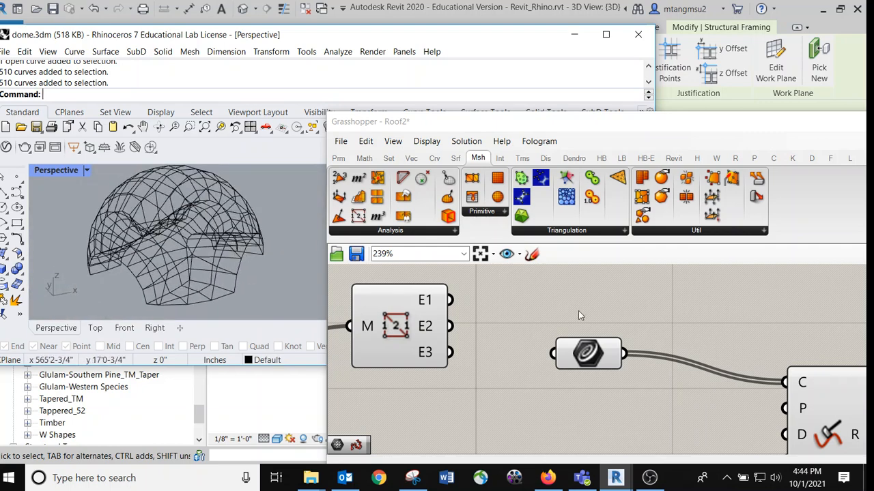
# Inspect one edge segment on the dome's leg up close and compare it with the surrounding curve network.
pyautogui.scroll(5, 212, 277)
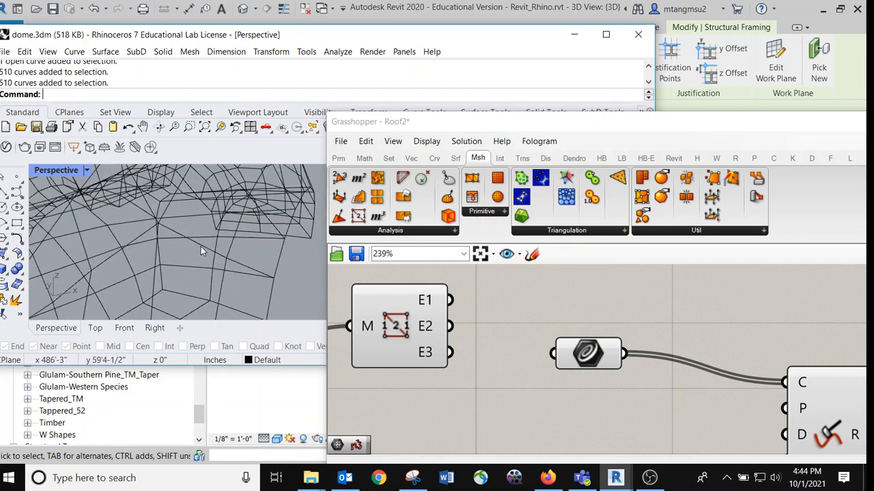
pyautogui.click(200, 246)
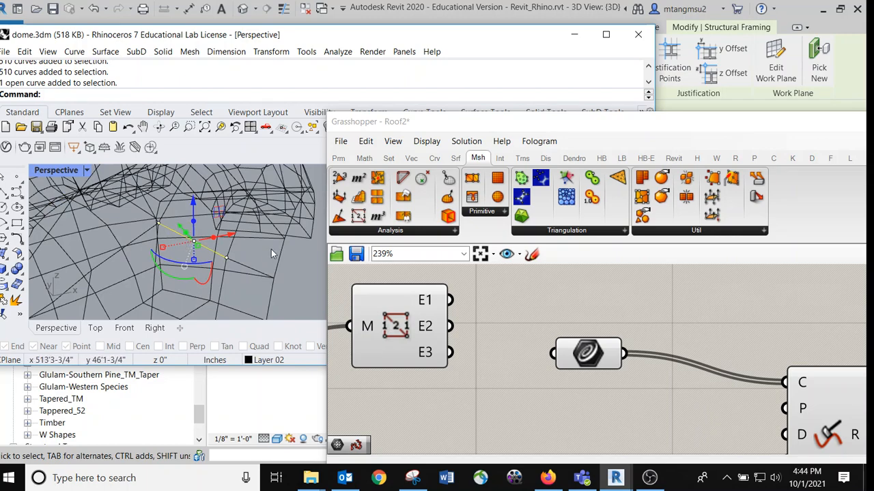
pyautogui.moveTo(271, 254)
pyautogui.mouseDown(button='right')
pyautogui.moveTo(252, 272)
pyautogui.moveTo(271, 250)
pyautogui.mouseUp(button='right')
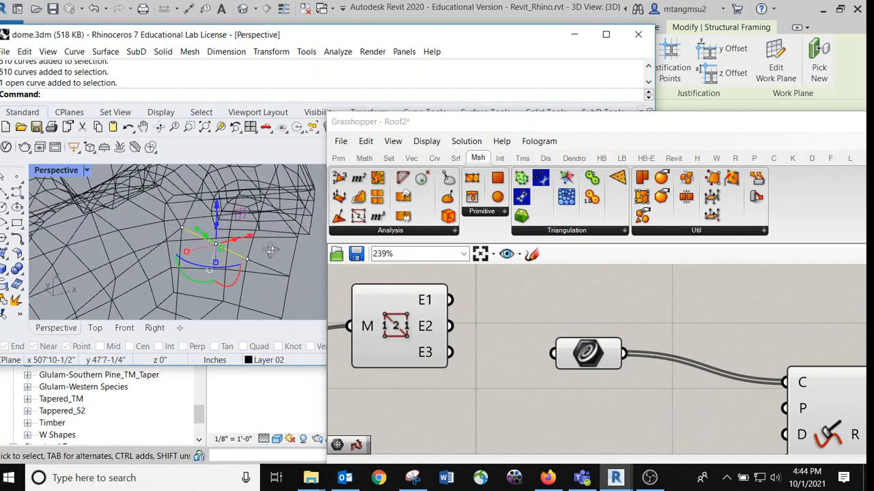
pyautogui.scroll(-6, 201, 234)
pyautogui.moveTo(179, 256); pyautogui.dragTo(167, 279, button='right')
pyautogui.scroll(6, 191, 235)
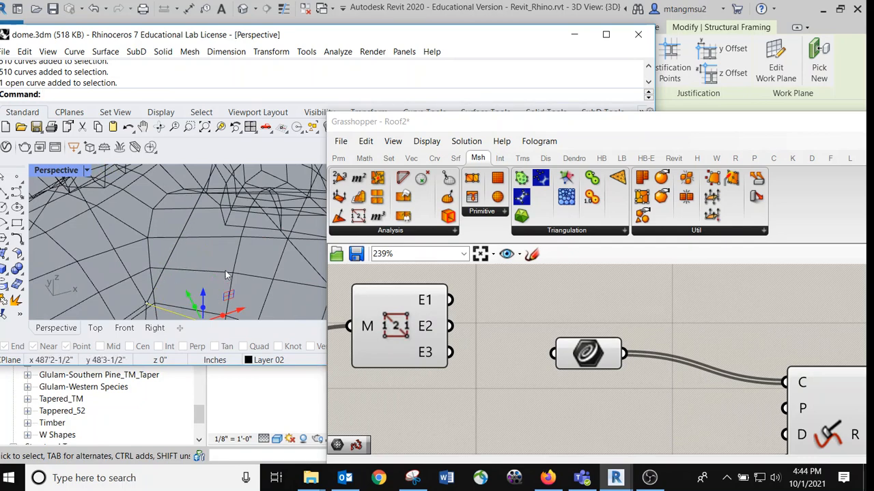
pyautogui.scroll(-6, 189, 237)
pyautogui.scroll(6, 189, 233)
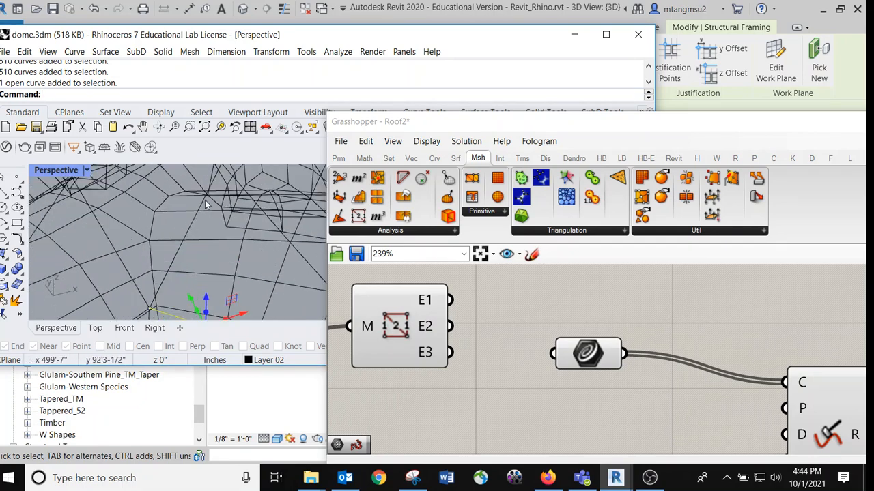
pyautogui.scroll(-6, 191, 233)
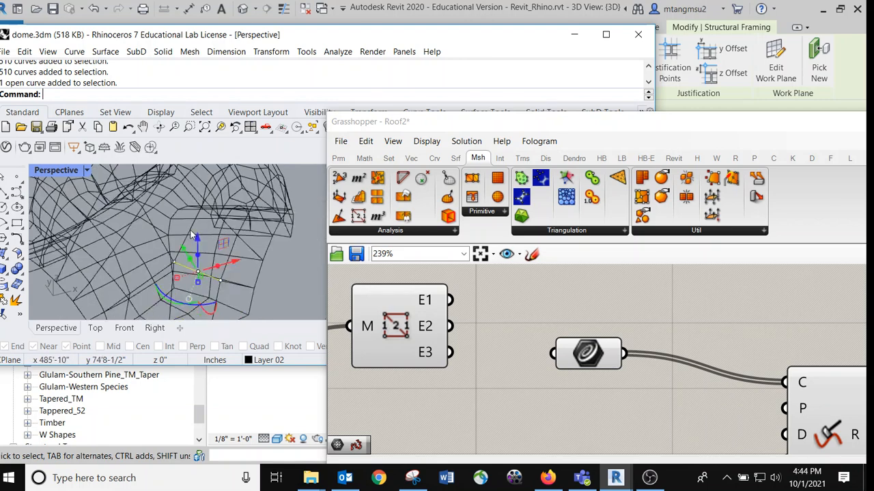
pyautogui.scroll(6, 194, 226)
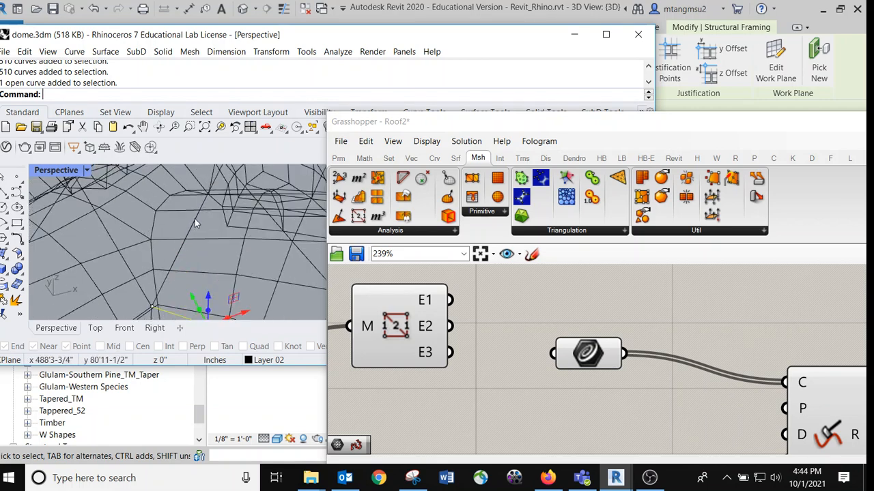
pyautogui.scroll(-6, 182, 265)
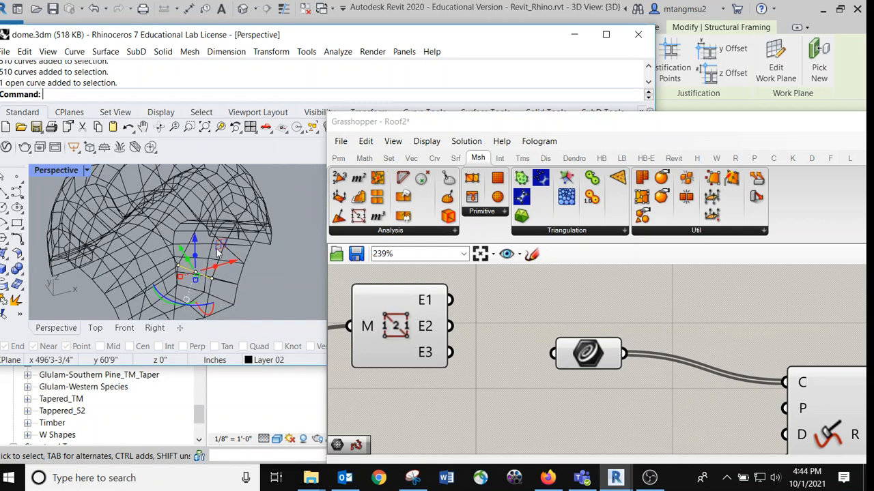
pyautogui.scroll(-5, 274, 258)
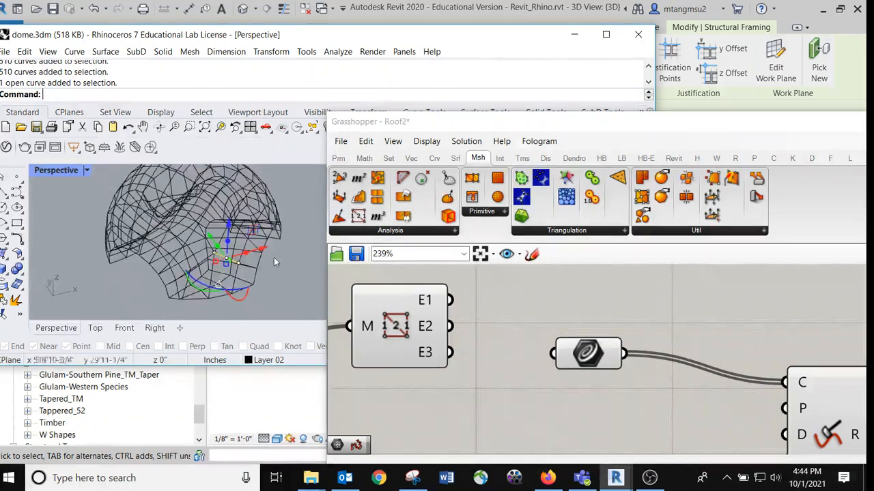
# Trace the Curve parameter's output in Grasshopper through the Rebuild Curve component down to the beam component.
pyautogui.moveTo(639, 304); pyautogui.dragTo(557, 253, button='right')
pyautogui.click(503, 303)
pyautogui.scroll(-2, 643, 327)
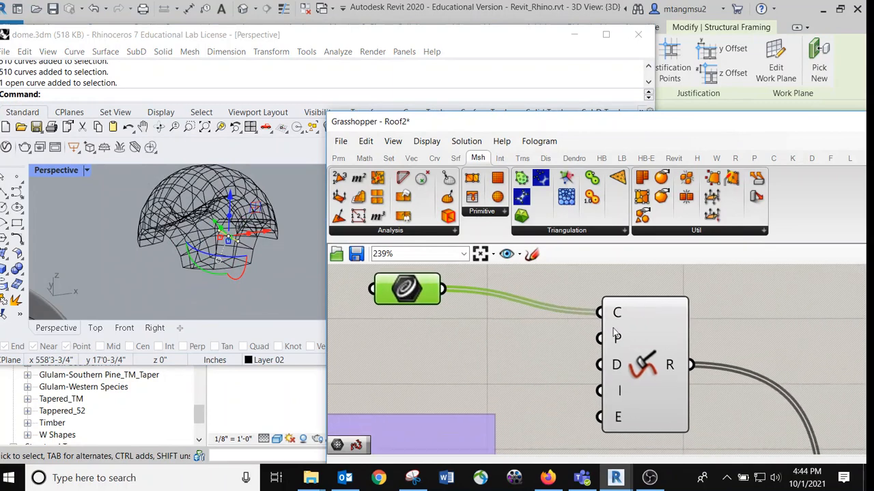
pyautogui.scroll(-3, 683, 335)
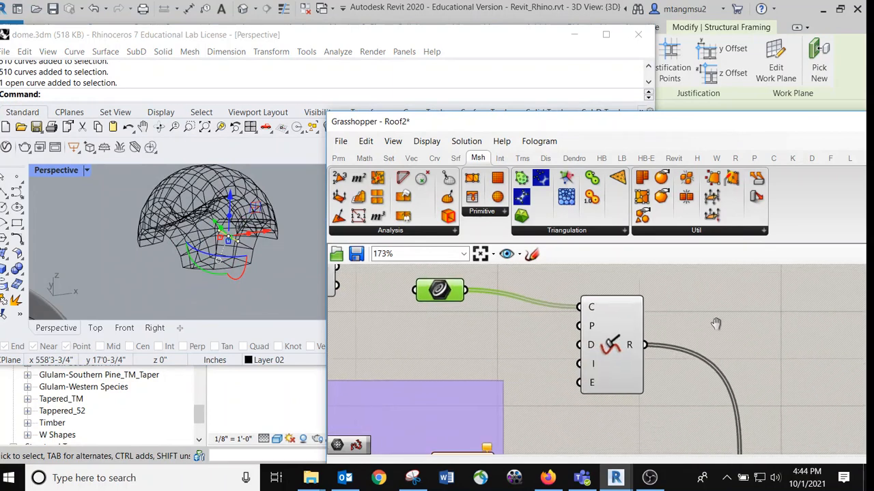
pyautogui.moveTo(704, 322); pyautogui.dragTo(640, 285, button='right')
pyautogui.scroll(-3, 659, 321)
pyautogui.scroll(3, 704, 437)
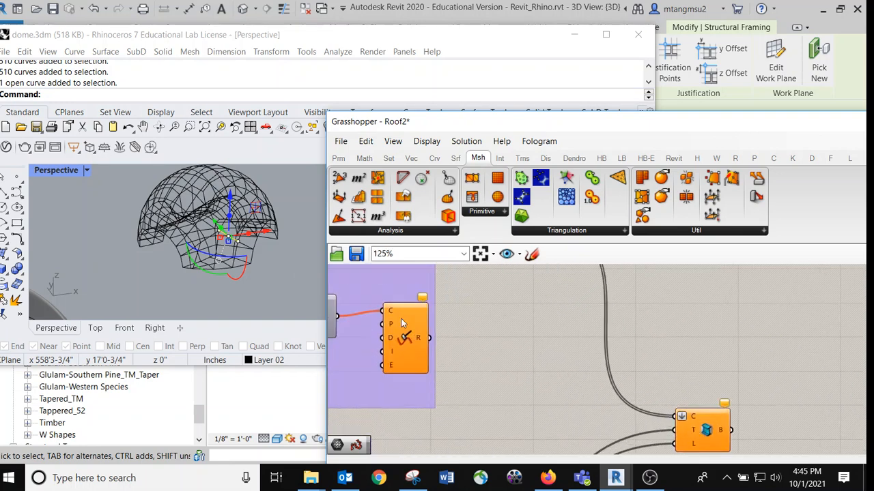
pyautogui.moveTo(494, 319); pyautogui.dragTo(604, 413, button='right')
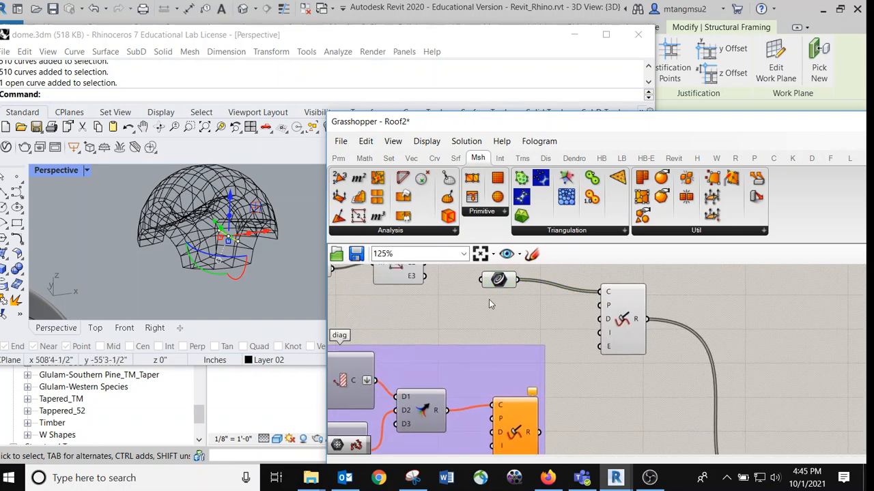
# Try to set multiple curves on the Curve parameter using the baked curves along one side of the dome.
pyautogui.scroll(1, 489, 303)
pyautogui.rightClick(497, 279)
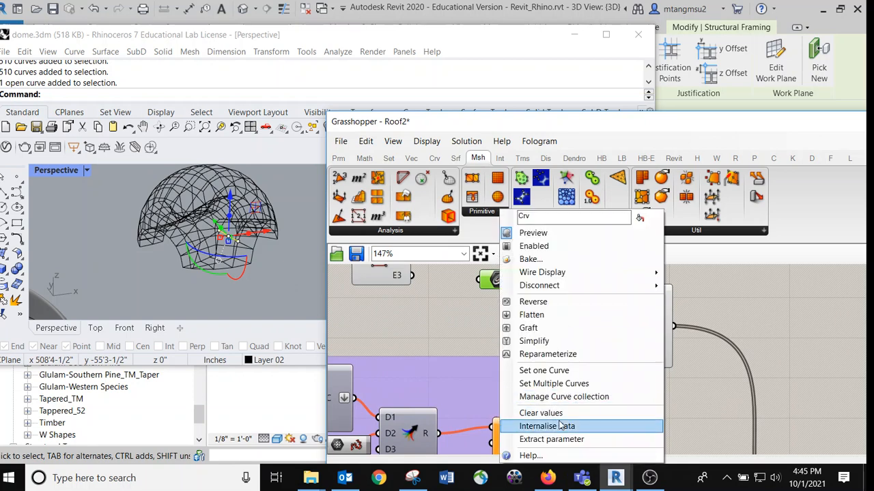
pyautogui.click(553, 383)
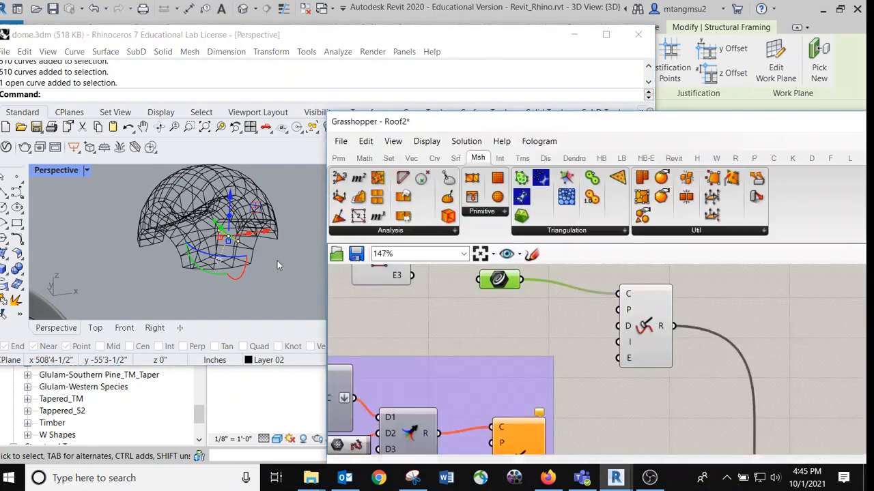
pyautogui.moveTo(289, 191); pyautogui.dragTo(237, 288)
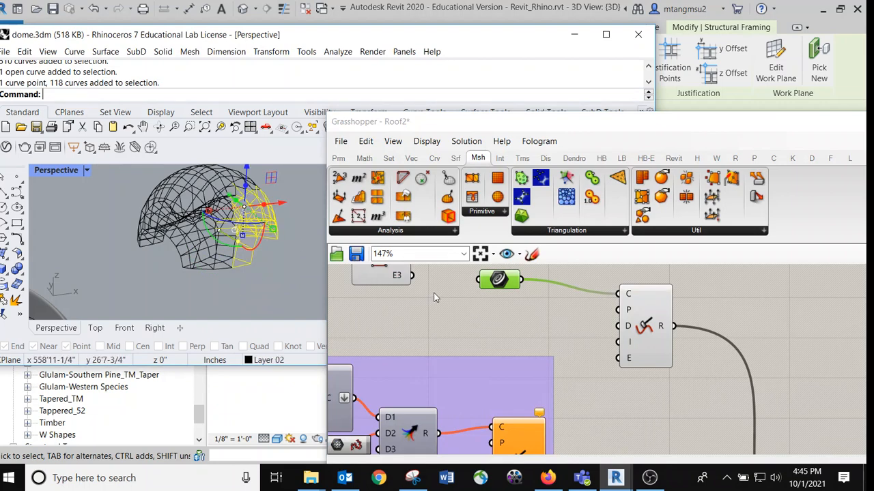
# Hide the selected side curves of the dome in Rhino and undo the hide.
pyautogui.moveTo(442, 304); pyautogui.dragTo(446, 350, button='right')
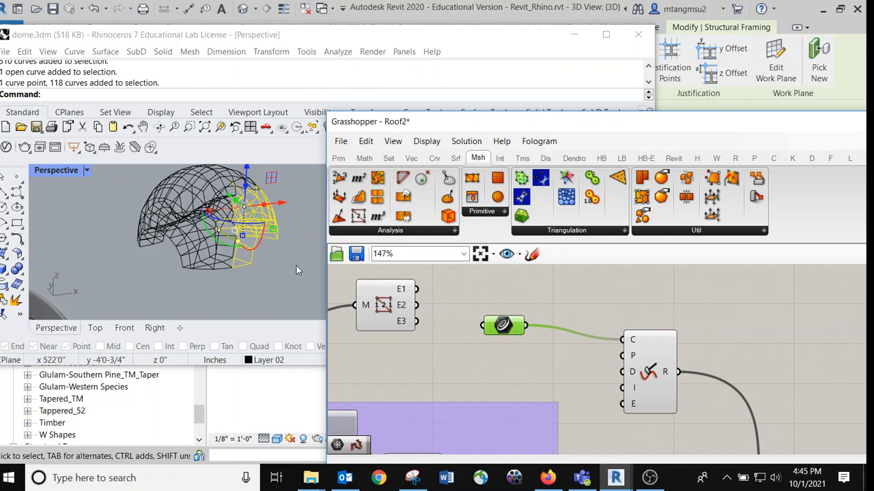
pyautogui.click(296, 265)
pyautogui.hotkey('ctrl', 'h')
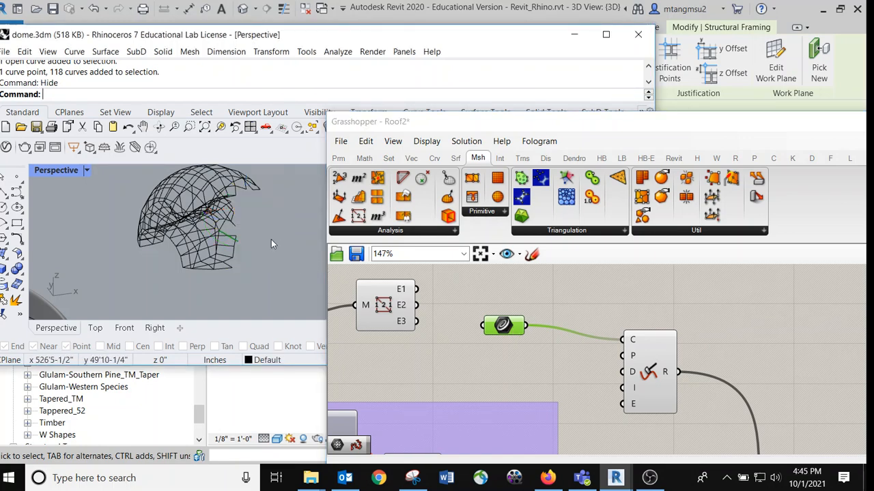
pyautogui.hotkey('ctrl', 'z')
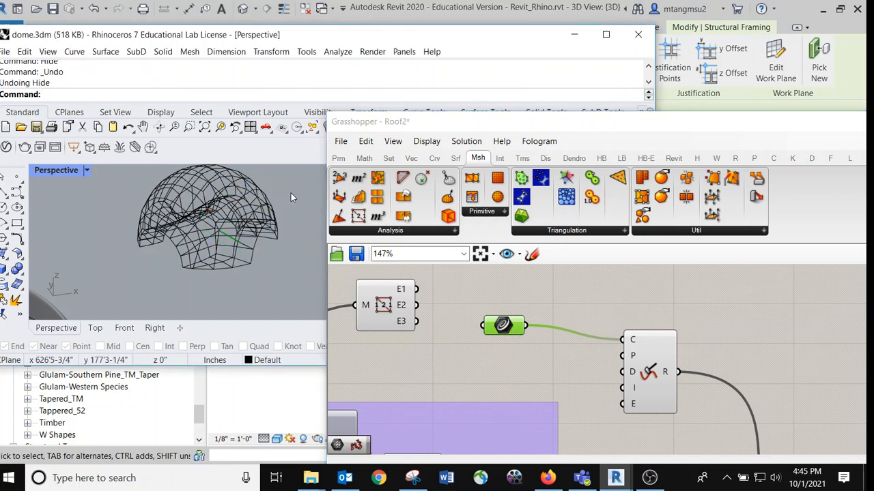
# Assign the baked curves along one side of the dome to the Curve parameter as multiple curves.
pyautogui.moveTo(226, 298); pyautogui.dragTo(248, 290)
pyautogui.rightClick(505, 326)
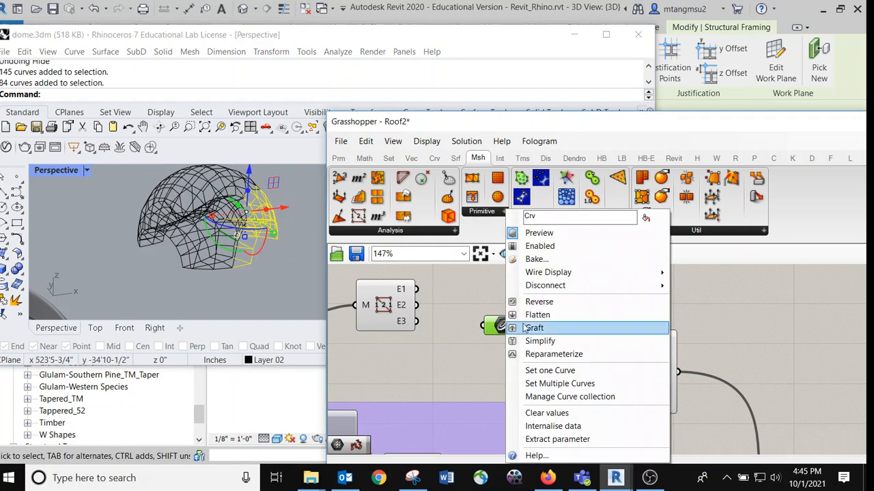
pyautogui.click(563, 384)
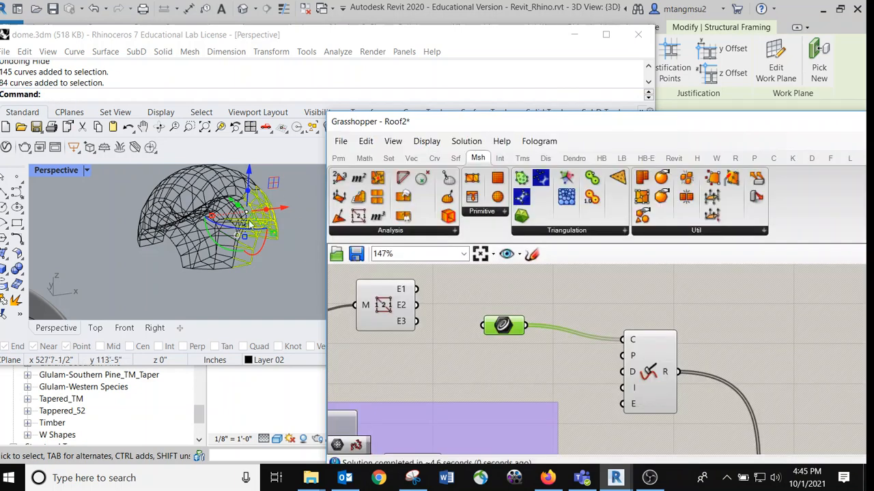
# Select the Rebuild Curve and Beam components in turn and inspect the beam preview along the dome's side in Rhino.
pyautogui.moveTo(550, 297); pyautogui.dragTo(471, 252, button='right')
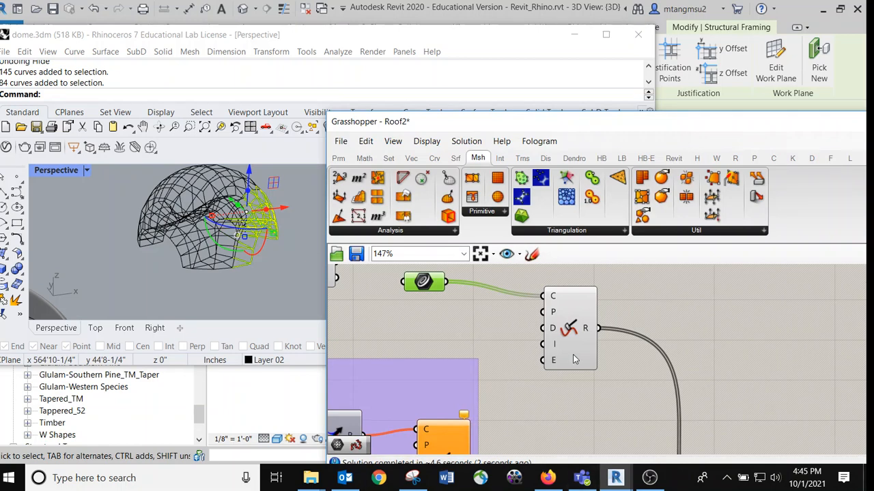
pyautogui.click(575, 356)
pyautogui.scroll(-3, 627, 361)
pyautogui.moveTo(673, 360); pyautogui.dragTo(575, 290, button='right')
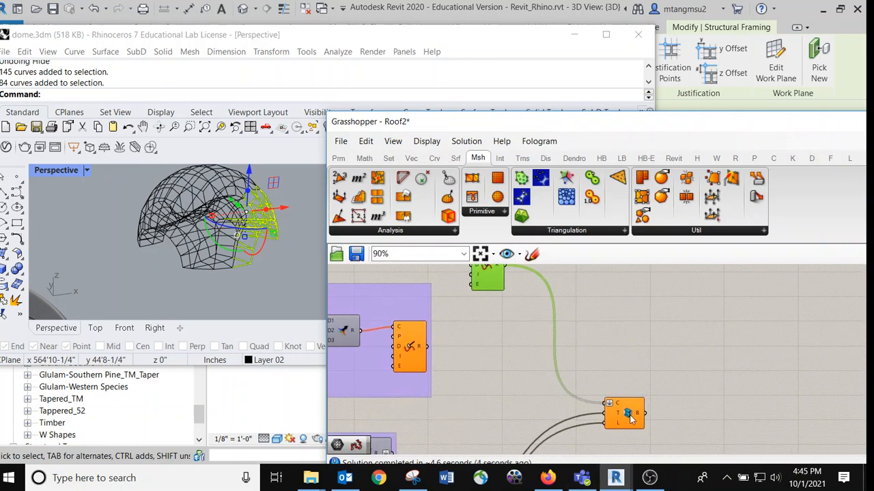
pyautogui.click(630, 419)
pyautogui.scroll(3, 631, 419)
pyautogui.click(267, 266)
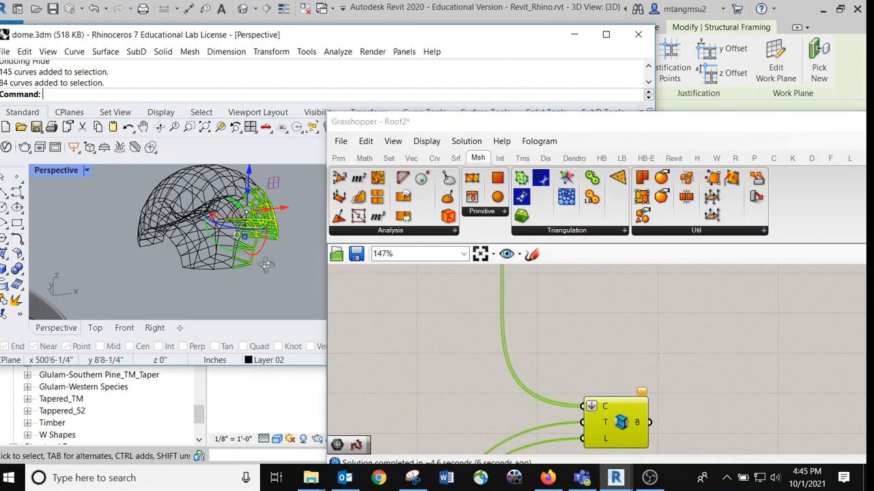
pyautogui.scroll(6, 264, 261)
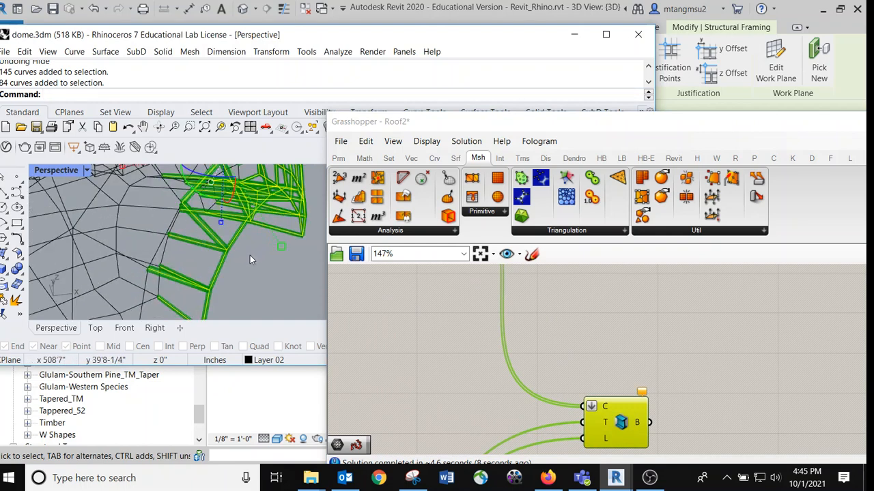
pyautogui.scroll(2, 248, 258)
pyautogui.scroll(2, 233, 251)
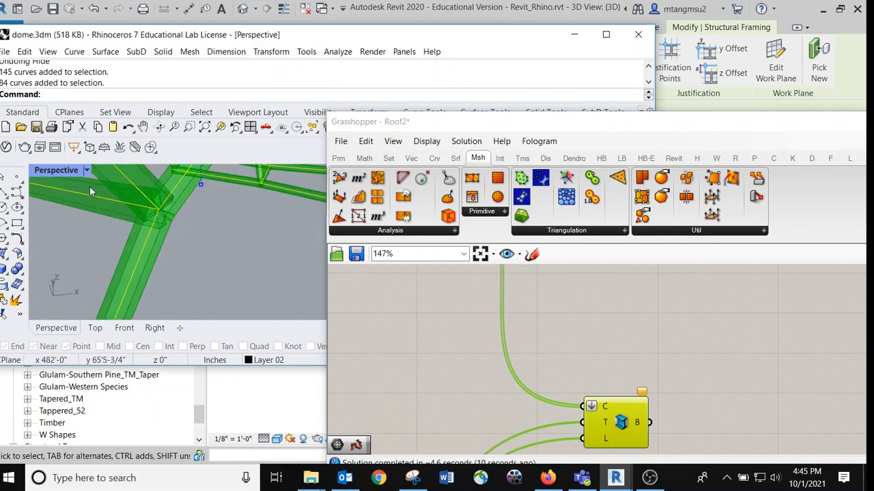
pyautogui.scroll(-4, 190, 261)
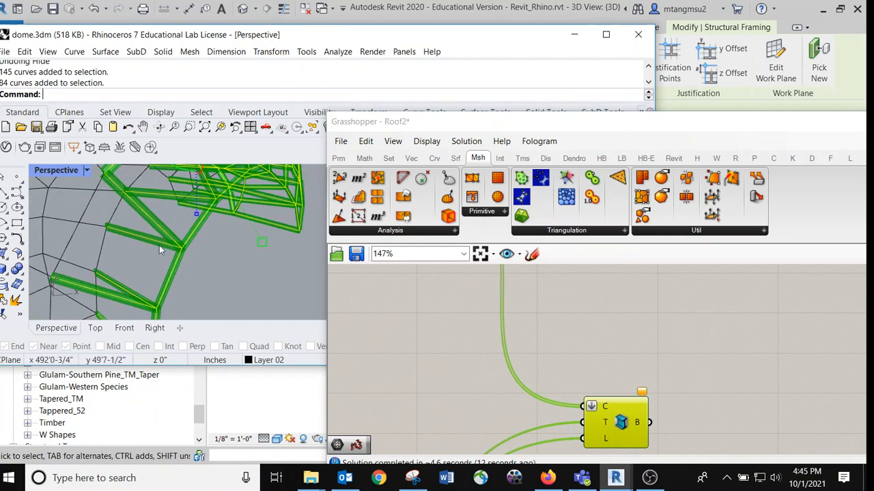
pyautogui.moveTo(159, 249); pyautogui.dragTo(329, 319, button='right')
# Read the warnings attached to the Beam component in Grasshopper.
pyautogui.click(568, 356)
pyautogui.scroll(2, 573, 356)
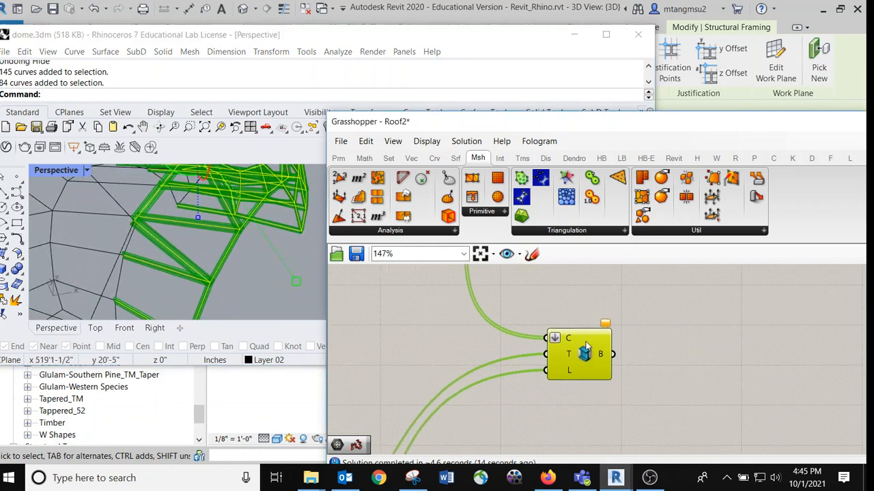
pyautogui.scroll(1, 591, 365)
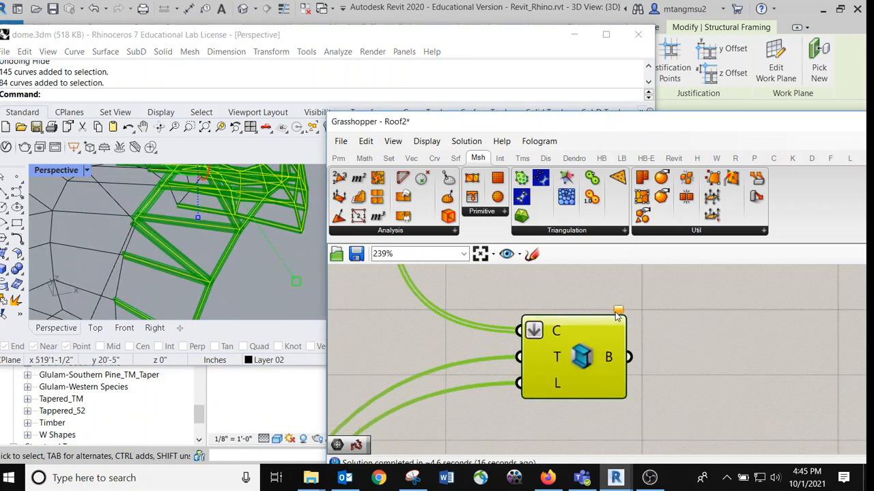
pyautogui.moveTo(618, 312)
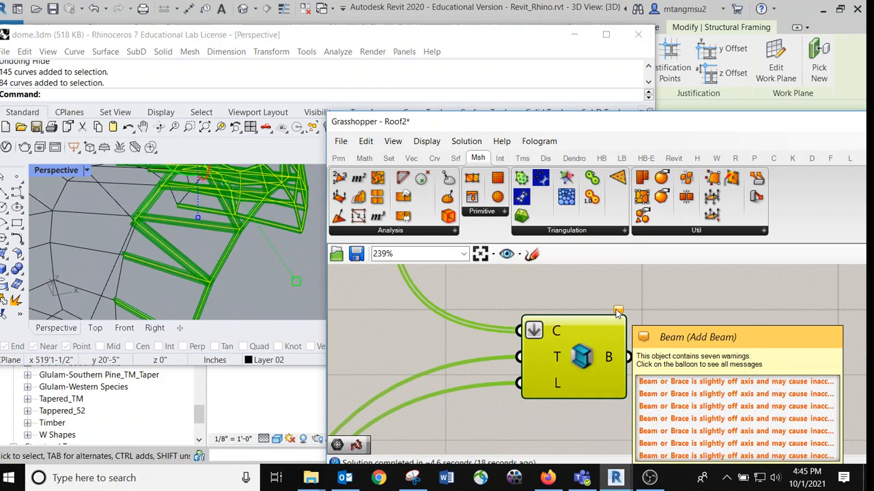
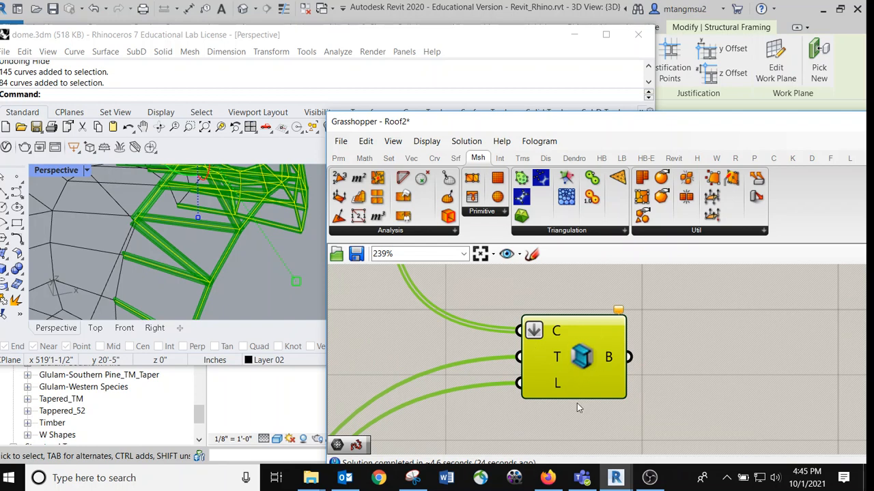
# Move the Rhino window aside, switch to Revit and locate the generated partial dome framing in the 3D view.
pyautogui.moveTo(342, 37); pyautogui.dragTo(655, 130)
pyautogui.click(248, 159)
pyautogui.scroll(-10, 450, 280)
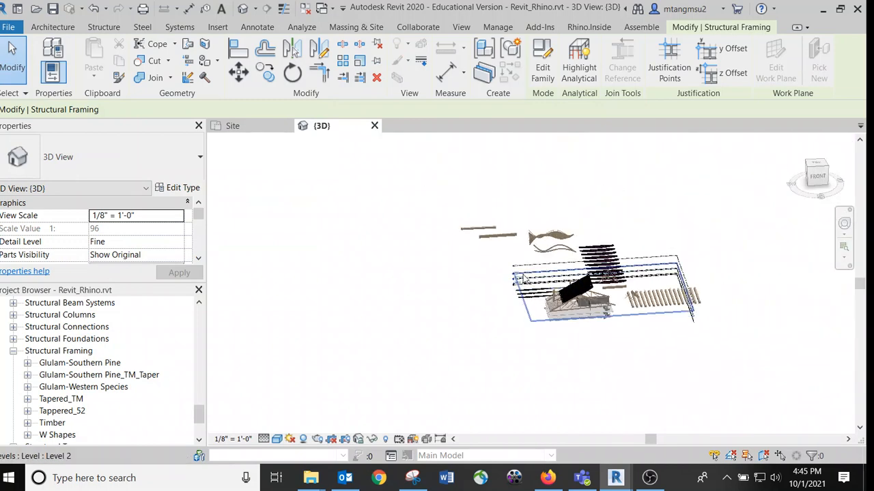
pyautogui.moveTo(503, 289); pyautogui.dragTo(396, 359, button='middle')
pyautogui.scroll(-1, 660, 323)
pyautogui.moveTo(659, 323); pyautogui.dragTo(460, 291, button='middle')
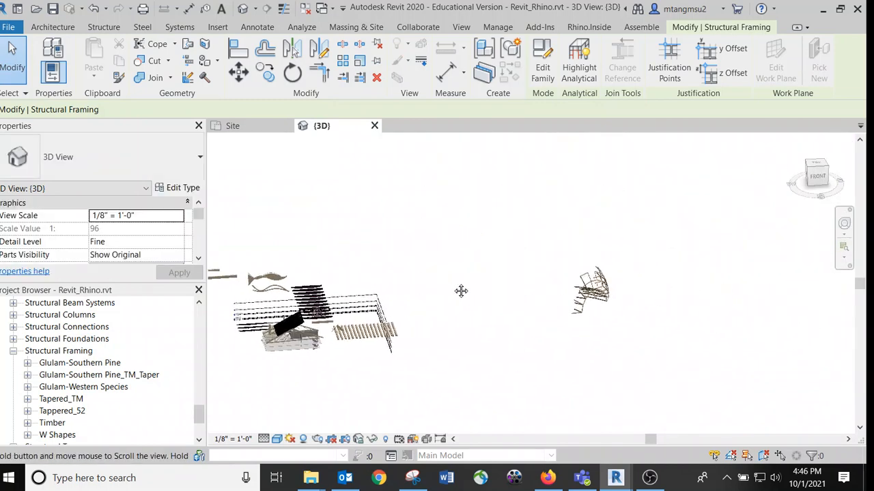
pyautogui.scroll(5, 580, 293)
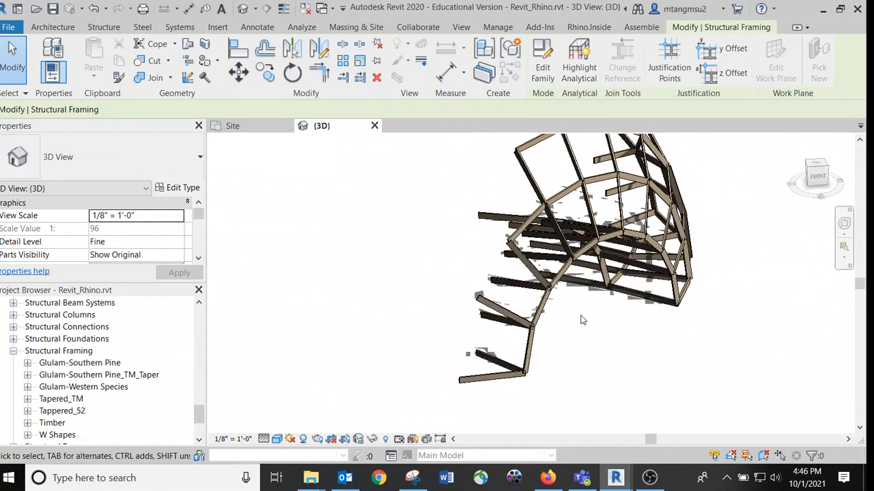
# Select one glulam beam on the dome's arch and inspect the partial framing from several sides.
pyautogui.keyDown('shift'); pyautogui.moveTo(585, 332); pyautogui.dragTo(427, 262, button='middle'); pyautogui.keyUp('shift')
pyautogui.click(619, 299)
pyautogui.scroll(1, 421, 252)
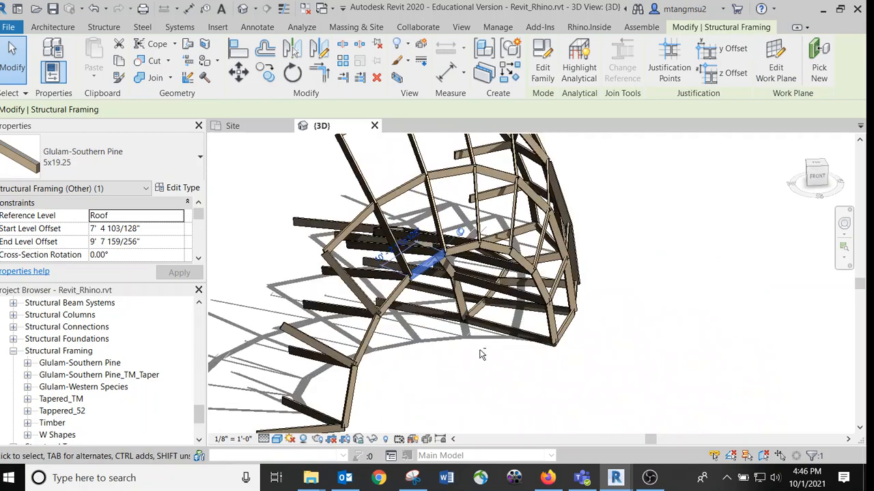
pyautogui.keyDown('shift'); pyautogui.moveTo(481, 355); pyautogui.dragTo(366, 331, button='middle'); pyautogui.keyUp('shift')
pyautogui.keyDown('shift'); pyautogui.moveTo(411, 300); pyautogui.dragTo(445, 334, button='middle'); pyautogui.keyUp('shift')
pyautogui.scroll(-2, 555, 336)
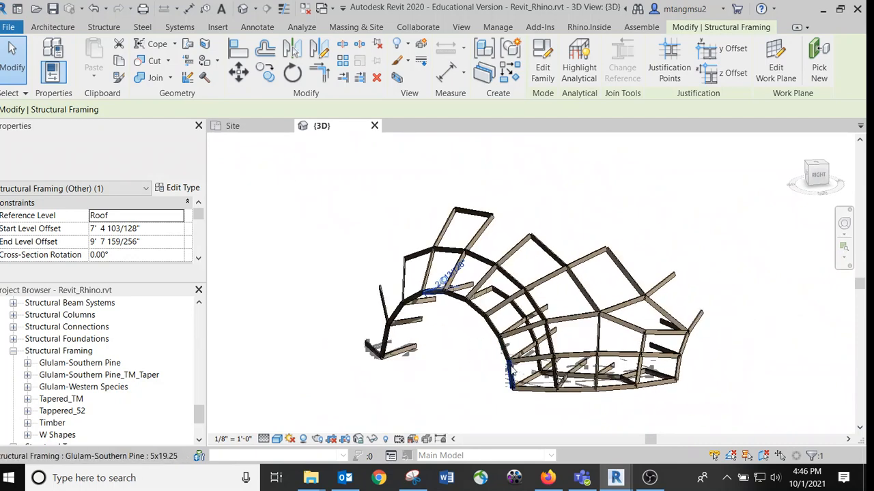
# Switch back to Rhino, reposition its window next to Grasshopper and deselect the dome's side curves.
pyautogui.moveTo(623, 475)
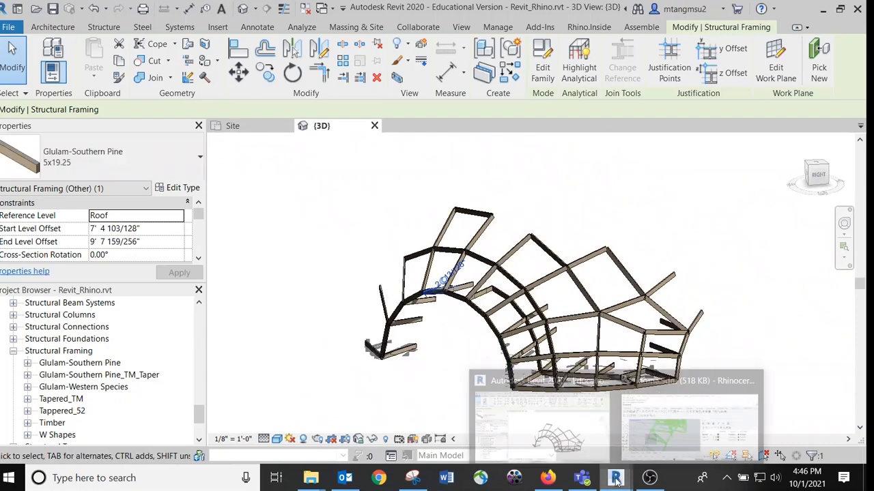
pyautogui.click(652, 412)
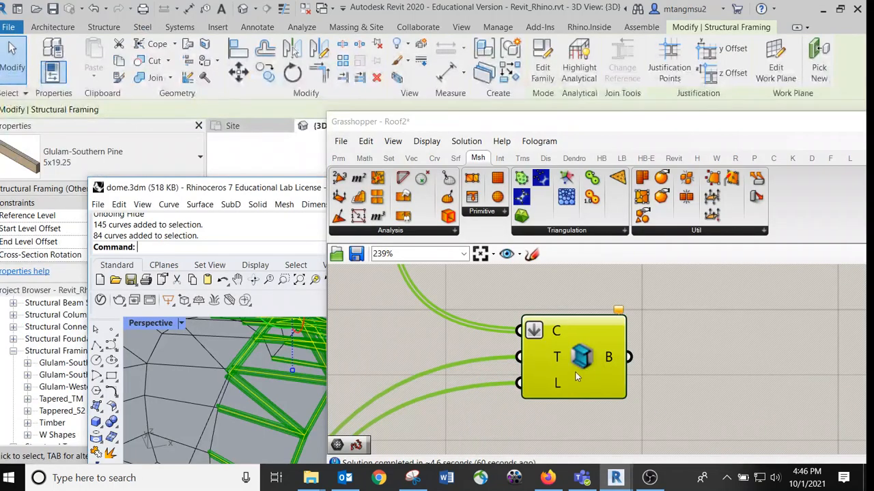
pyautogui.scroll(-3, 232, 329)
pyautogui.moveTo(234, 191); pyautogui.dragTo(183, 116)
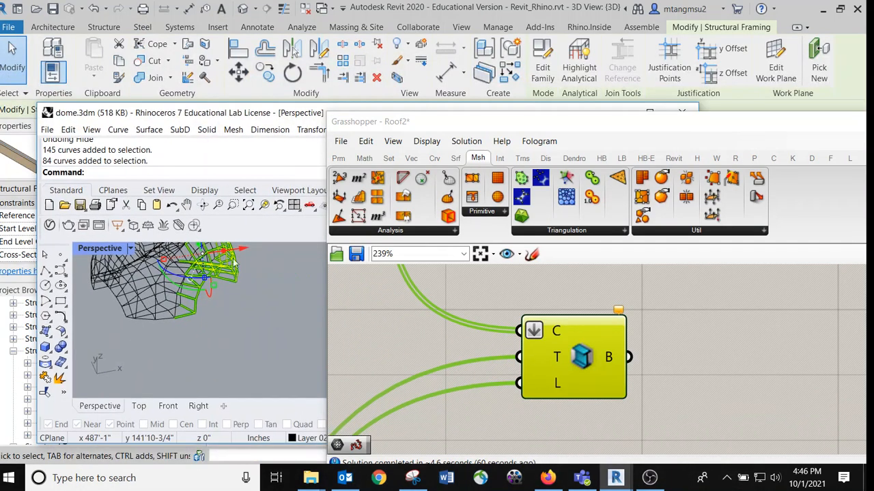
pyautogui.click(234, 333)
pyautogui.scroll(-4, 211, 298)
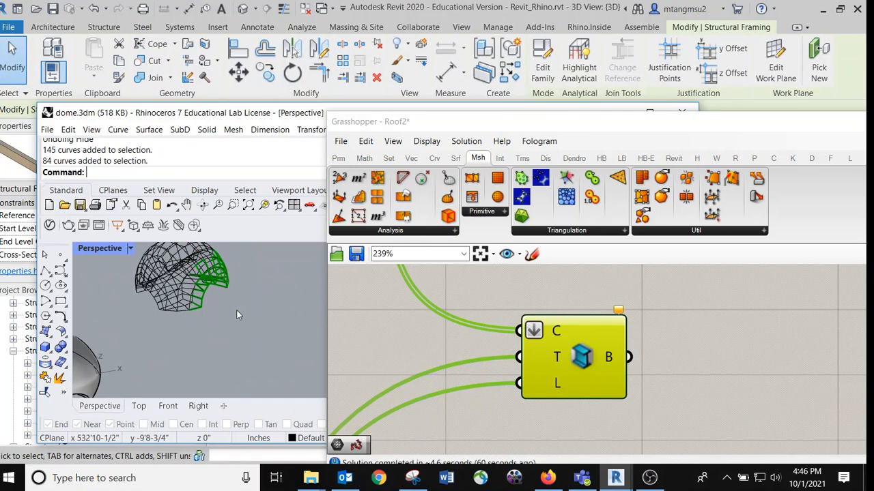
# Examine the dome's full curve network and the partial beam preview from different sides in the Perspective view.
pyautogui.scroll(5, 239, 314)
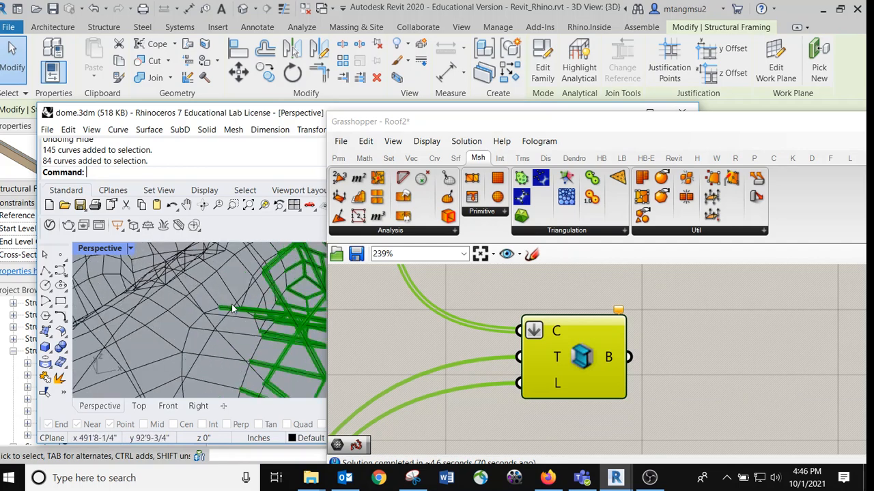
pyautogui.scroll(-3, 242, 313)
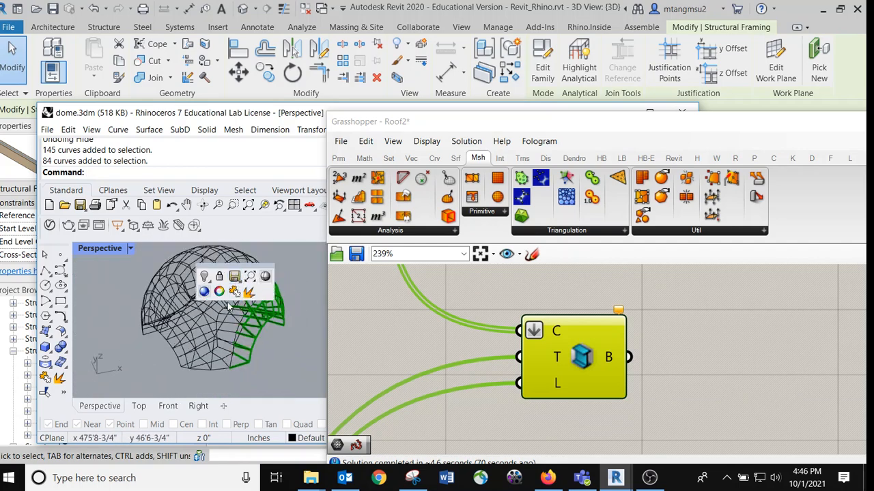
pyautogui.doubleClick(83, 251)
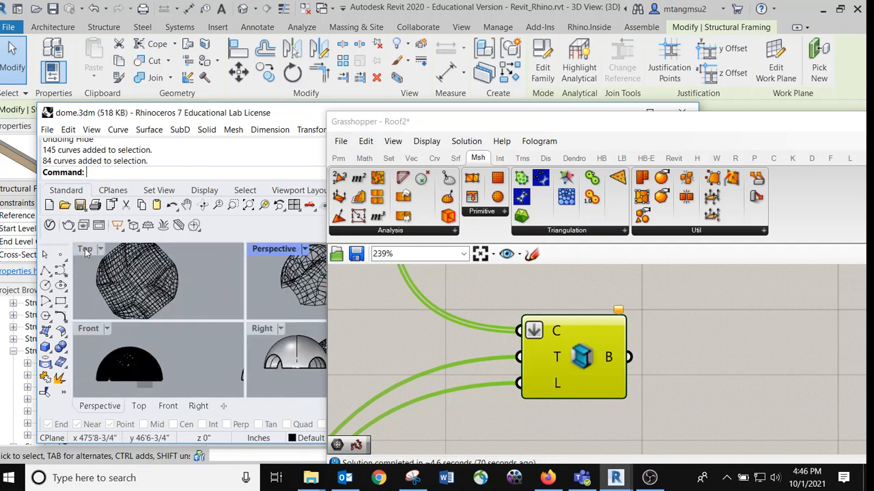
pyautogui.doubleClick(269, 251)
pyautogui.moveTo(207, 336); pyautogui.dragTo(198, 394, button='right')
pyautogui.scroll(1, 197, 351)
pyautogui.moveTo(202, 352); pyautogui.dragTo(267, 360, button='right')
pyautogui.scroll(-2, 248, 345)
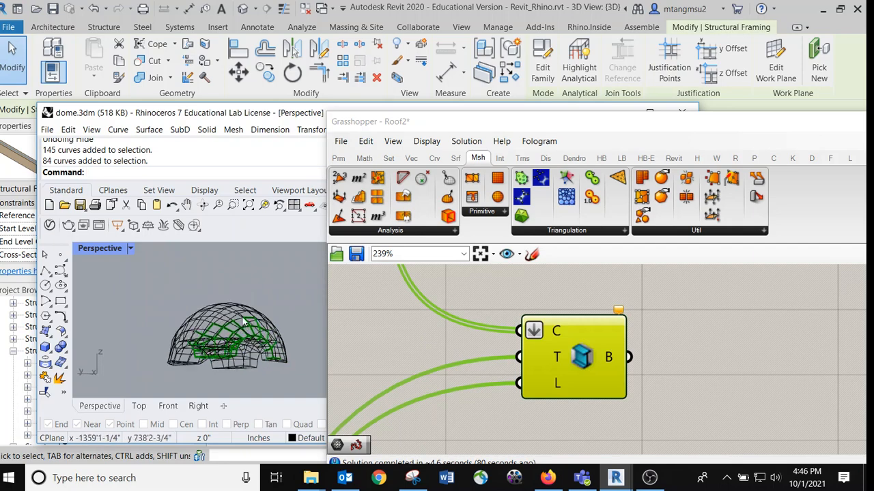
pyautogui.keyDown('shift'); pyautogui.moveTo(245, 325); pyautogui.dragTo(189, 302, button='right'); pyautogui.keyUp('shift')
# Select all of the dome's baked curves in Rhino and set them as multiple curves on Grasshopper's Curve parameter.
pyautogui.moveTo(149, 276); pyautogui.dragTo(275, 361)
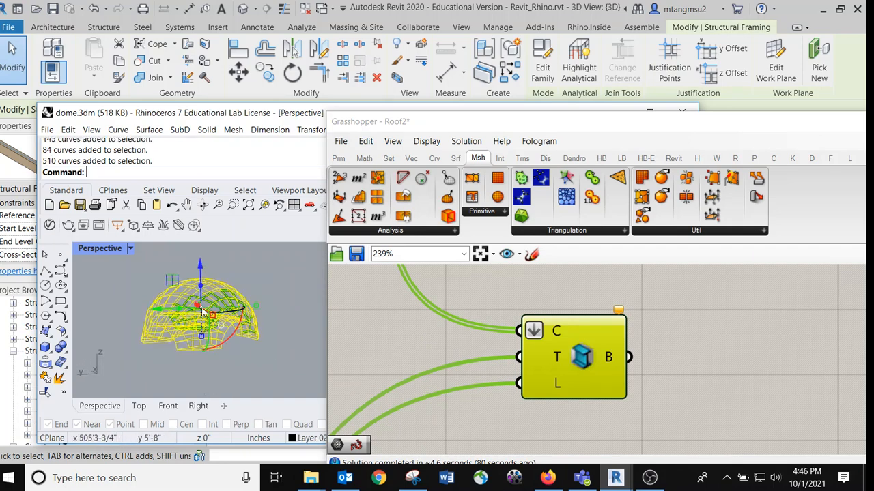
pyautogui.moveTo(345, 321); pyautogui.dragTo(501, 341, button='right')
pyautogui.scroll(-5, 501, 342)
pyautogui.moveTo(440, 268); pyautogui.dragTo(506, 335, button='right')
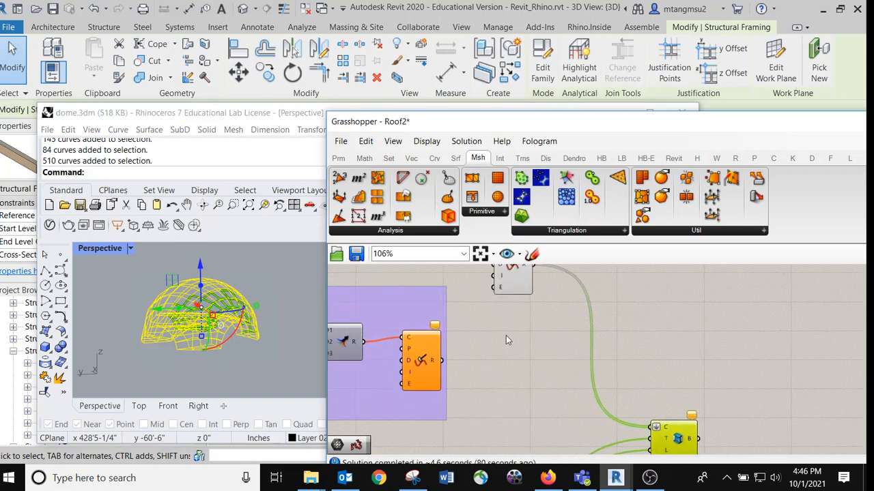
pyautogui.moveTo(447, 284); pyautogui.dragTo(448, 342, button='right')
pyautogui.scroll(2, 469, 319)
pyautogui.rightClick(461, 313)
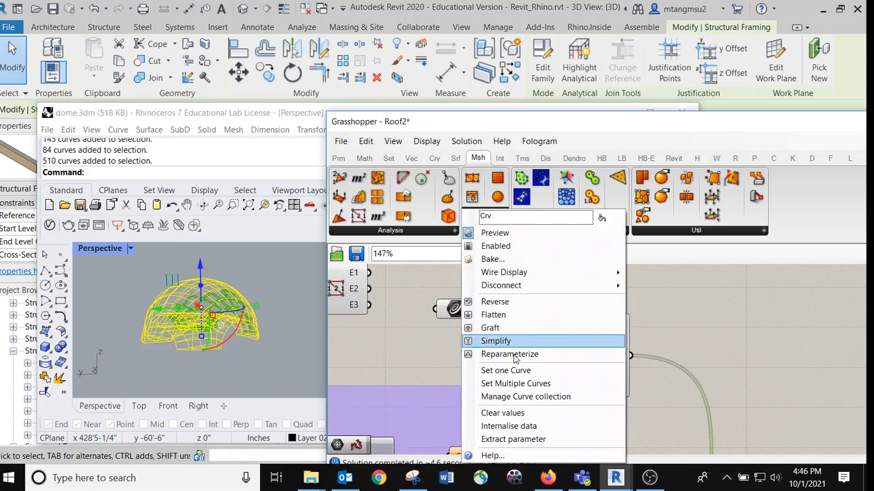
pyautogui.click(525, 385)
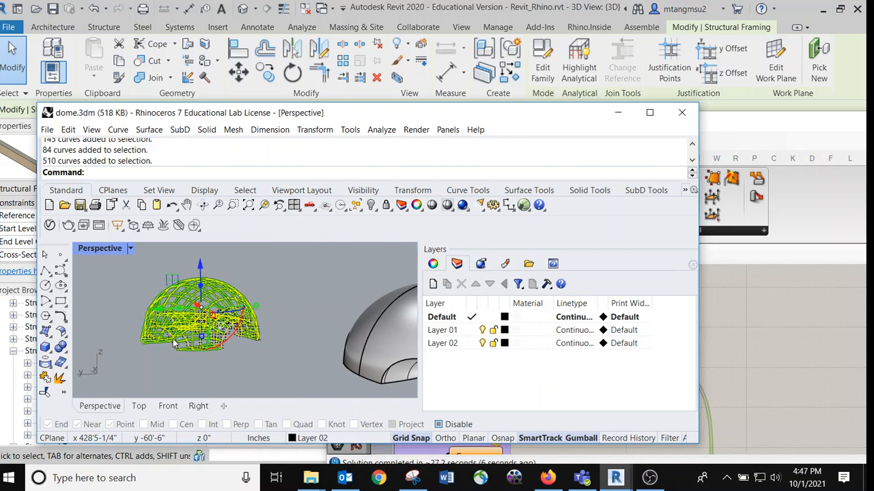
# Inspect the beam preview over the whole dome in Rhino's Perspective view.
pyautogui.scroll(5, 174, 343)
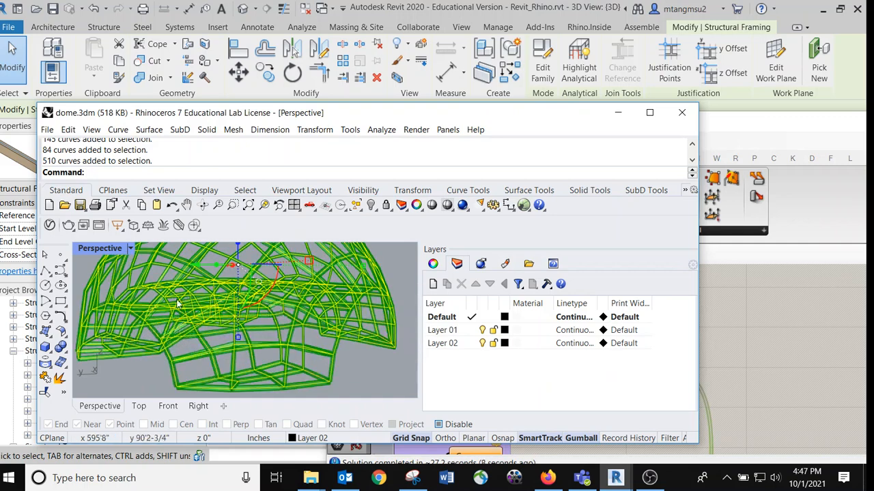
pyautogui.scroll(3, 176, 303)
pyautogui.scroll(-6, 230, 330)
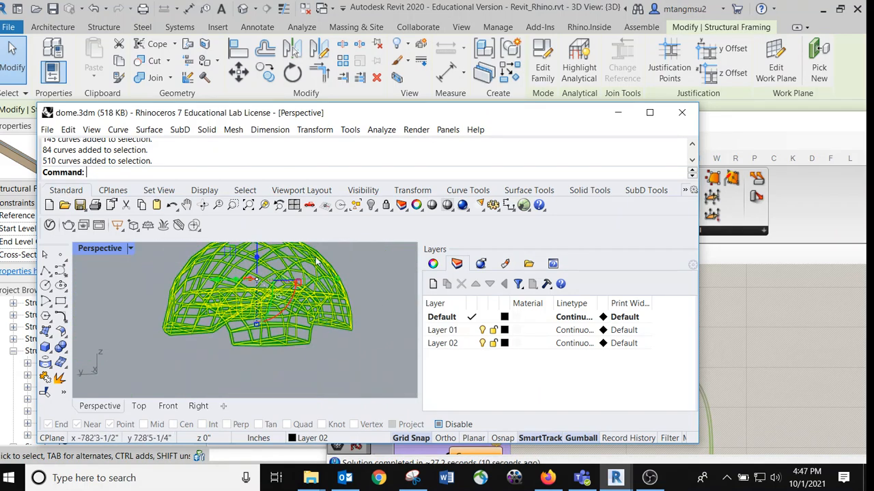
pyautogui.scroll(2, 316, 261)
pyautogui.scroll(3, 285, 273)
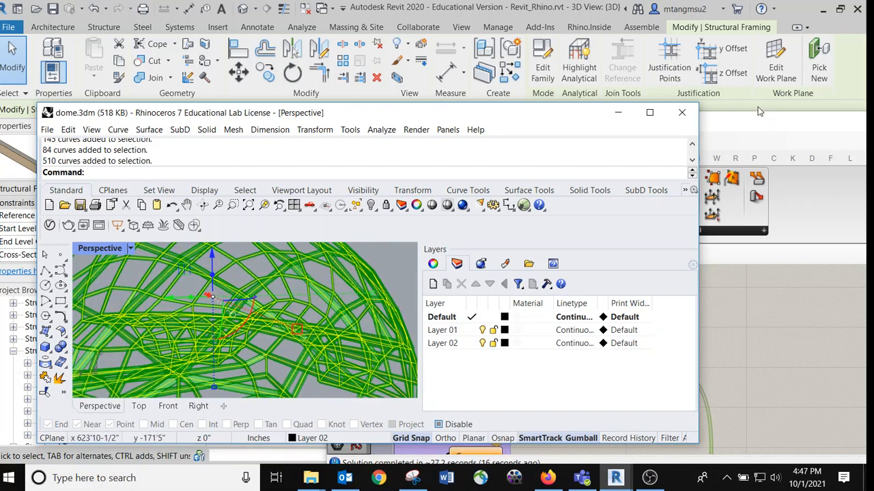
# Switch to Revit and examine the complete glulam dome framing in the 3D view from several sides.
pyautogui.click(757, 111)
pyautogui.scroll(2, 543, 254)
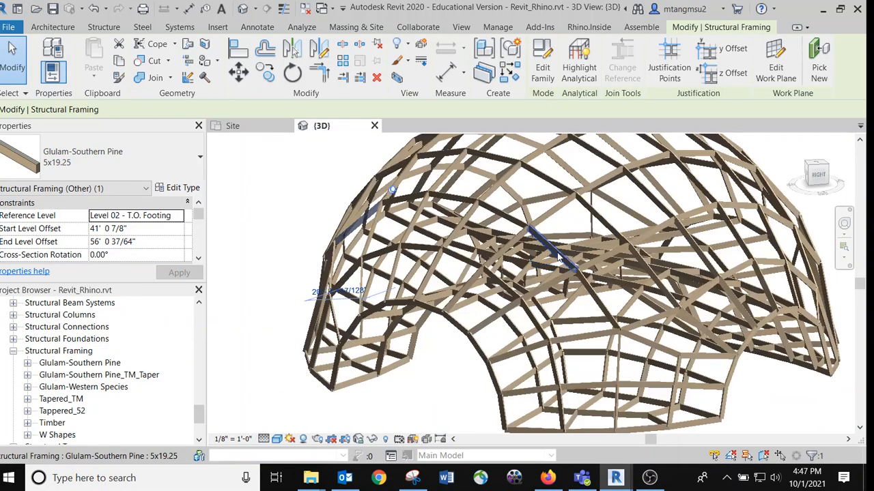
pyautogui.scroll(-2, 580, 254)
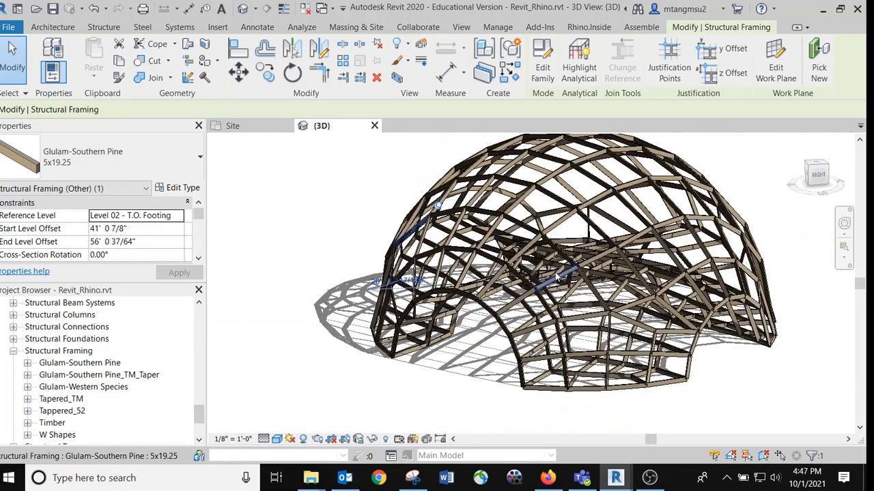
pyautogui.moveTo(594, 259)
pyautogui.keyDown('shift'); pyautogui.mouseDown(button='middle')
pyautogui.moveTo(550, 271)
pyautogui.moveTo(647, 245)
pyautogui.moveTo(614, 263)
pyautogui.moveTo(557, 268)
pyautogui.moveTo(508, 245)
pyautogui.mouseUp(button='middle'); pyautogui.keyUp('shift')
pyautogui.scroll(-2, 558, 269)
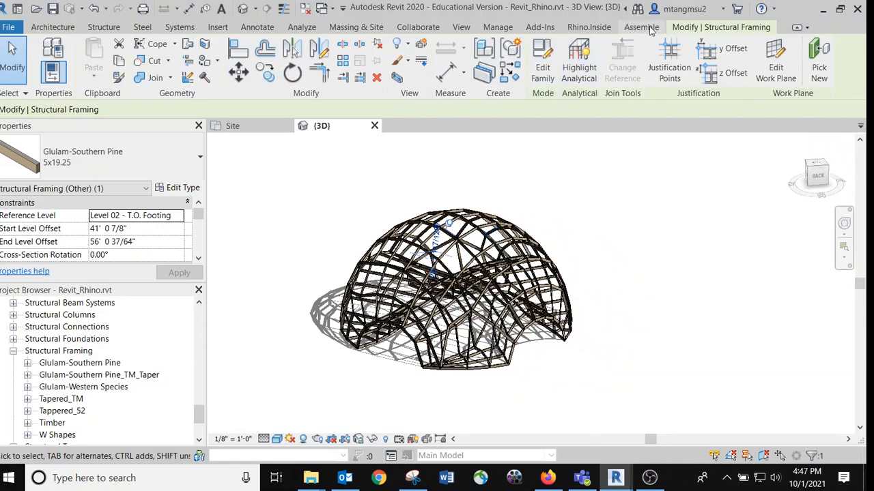
# Release the dome's beams from Grasshopper, and unpin the complete set of dome beams in the 3D view.
pyautogui.click(585, 28)
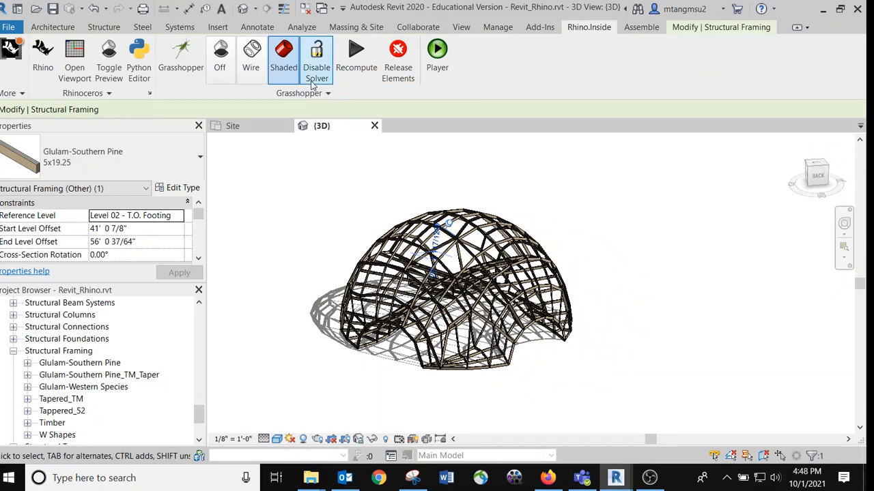
pyautogui.click(401, 60)
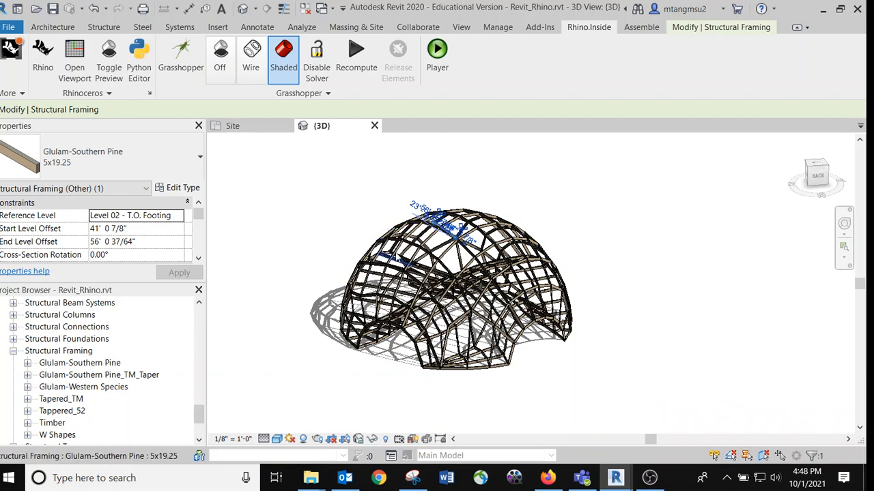
pyautogui.scroll(-2, 386, 248)
pyautogui.scroll(-1, 386, 249)
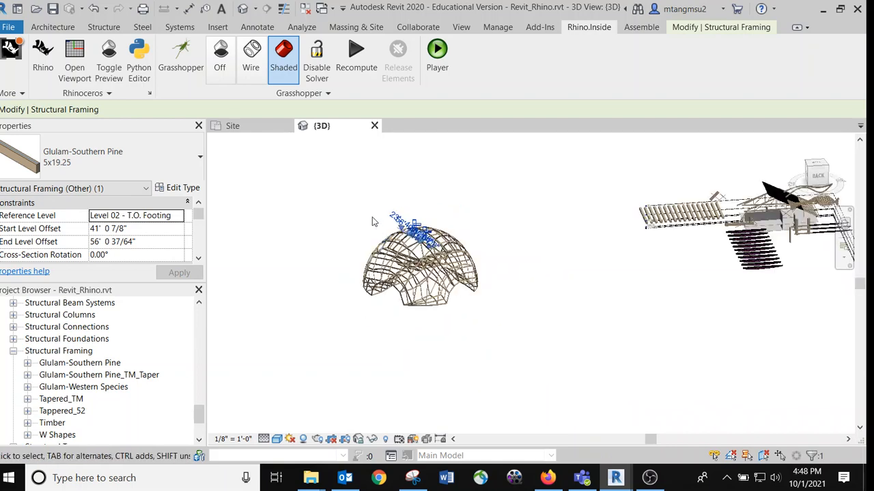
pyautogui.moveTo(339, 186); pyautogui.dragTo(537, 353)
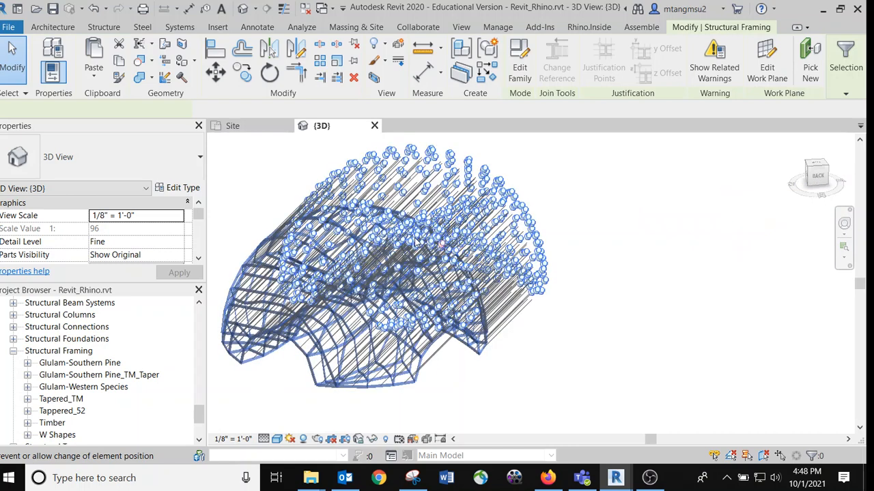
pyautogui.rightClick(415, 240)
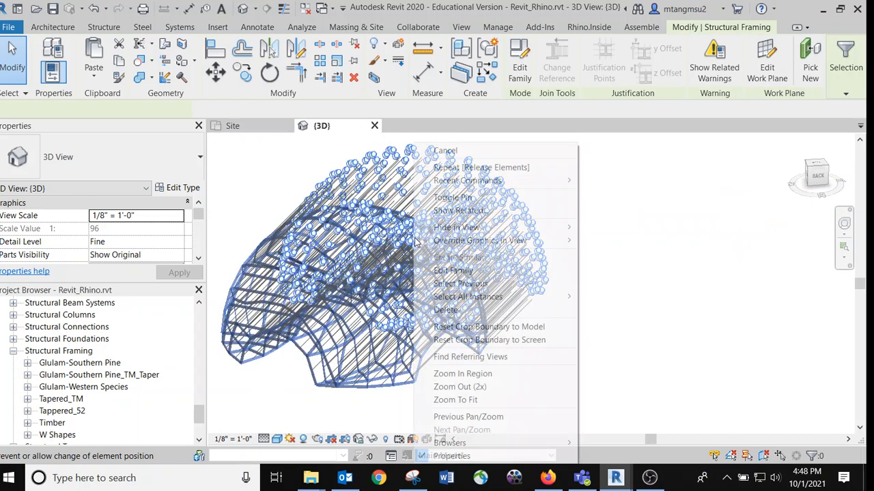
pyautogui.click(357, 45)
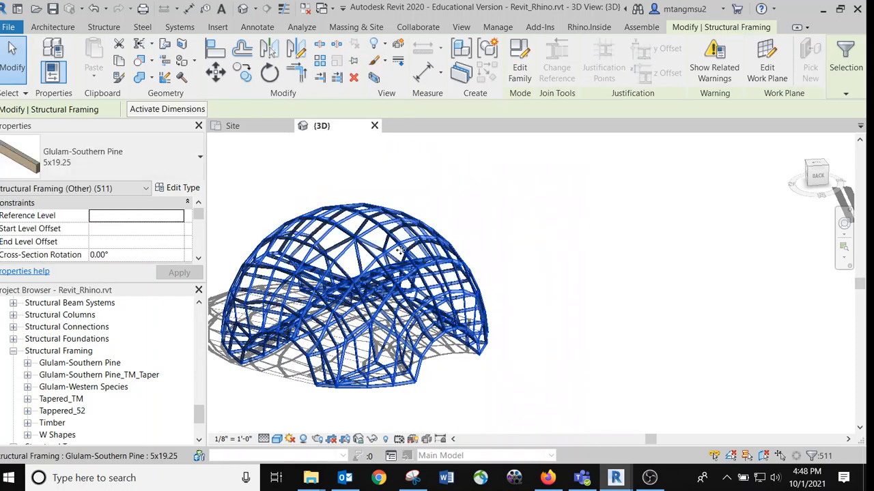
# Move the whole dome framing sideways, closer to the row of parallel beams, and clear the selection.
pyautogui.scroll(-3, 397, 252)
pyautogui.moveTo(396, 252); pyautogui.dragTo(367, 245)
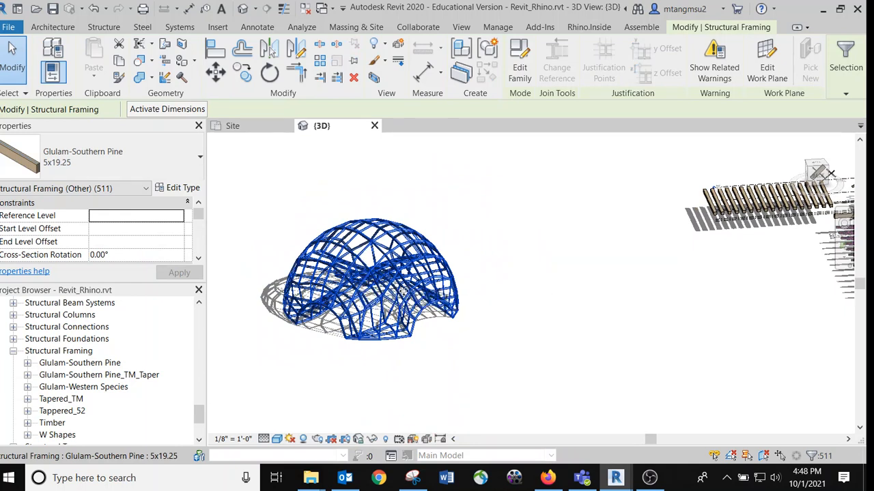
pyautogui.moveTo(404, 291); pyautogui.dragTo(600, 296)
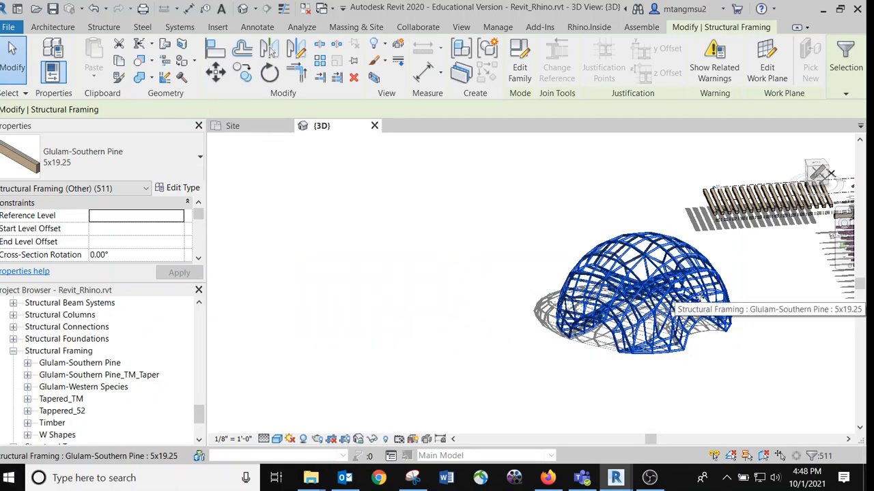
pyautogui.moveTo(743, 270); pyautogui.dragTo(520, 258, button='middle')
pyautogui.scroll(3, 497, 266)
pyautogui.click(544, 265)
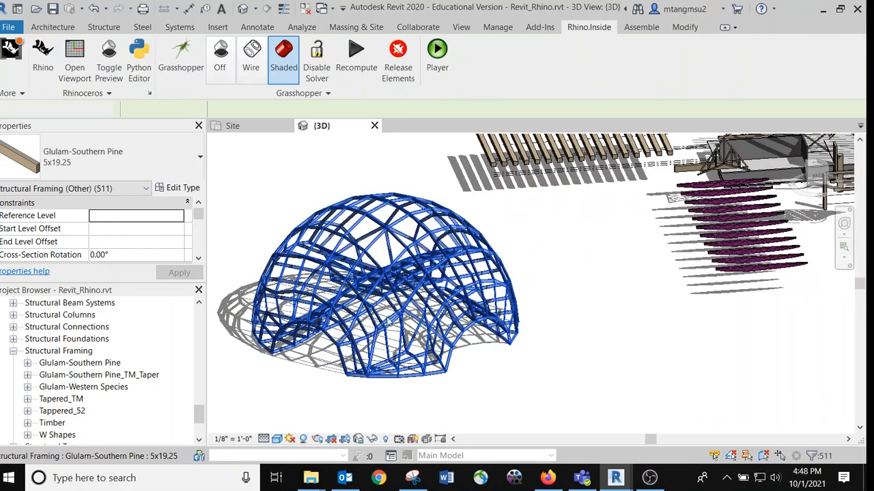
pyautogui.scroll(3, 350, 320)
pyautogui.scroll(1, 362, 328)
pyautogui.scroll(-4, 285, 193)
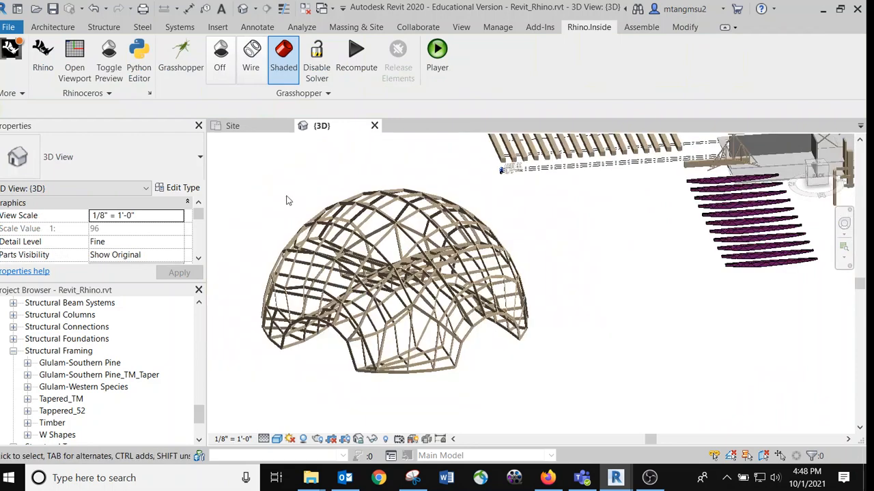
# Select the group of beams around the dome's crown and change their type to Glulam-Southern Pine 20X40.
pyautogui.scroll(5, 286, 194)
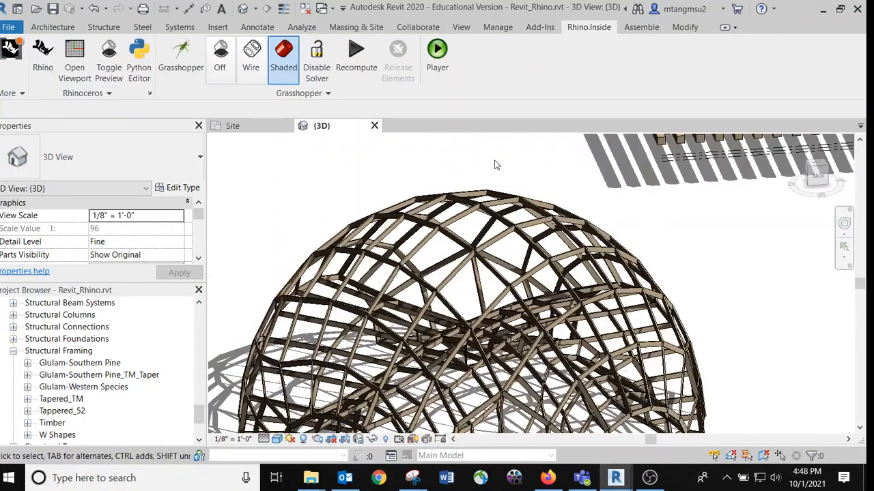
pyautogui.moveTo(494, 161); pyautogui.dragTo(285, 200)
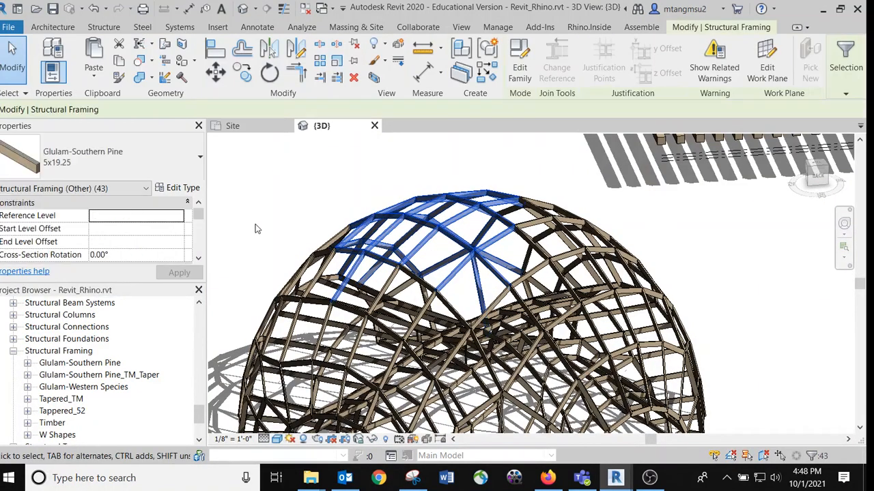
pyautogui.click(199, 160)
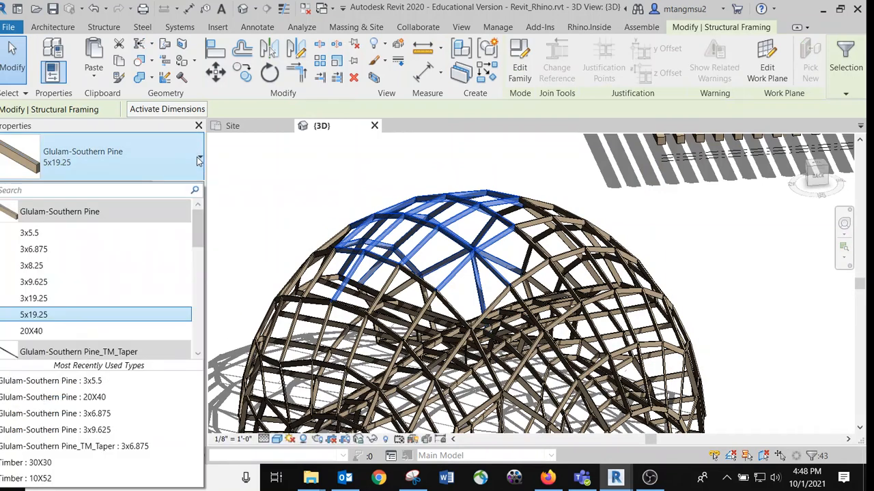
pyautogui.click(34, 332)
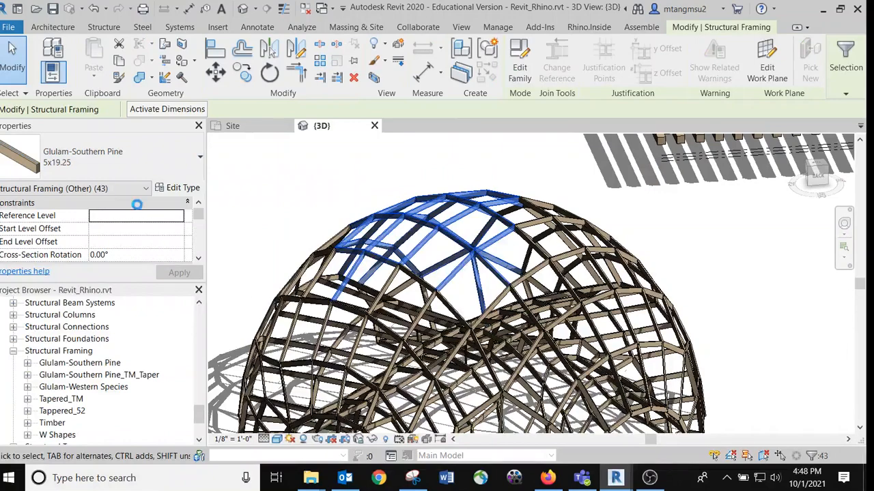
pyautogui.click(304, 198)
pyautogui.scroll(-3, 328, 234)
pyautogui.scroll(-2, 328, 234)
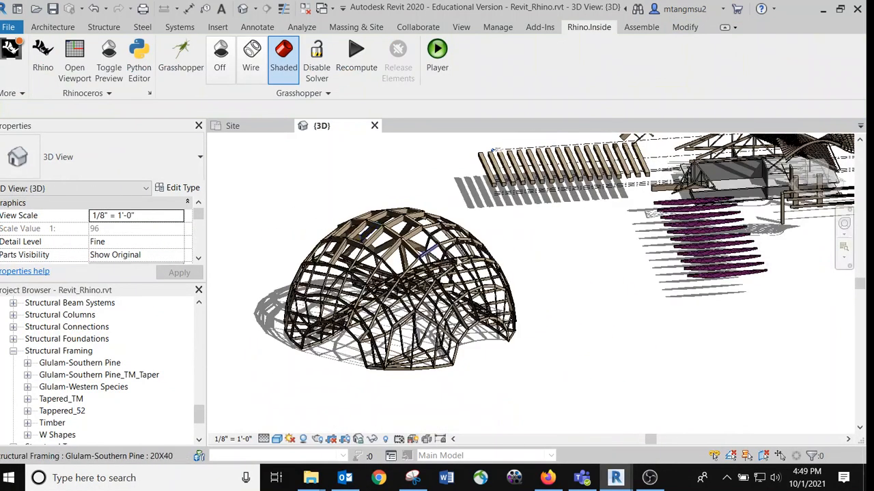
pyautogui.scroll(3, 518, 304)
pyautogui.scroll(6, 380, 250)
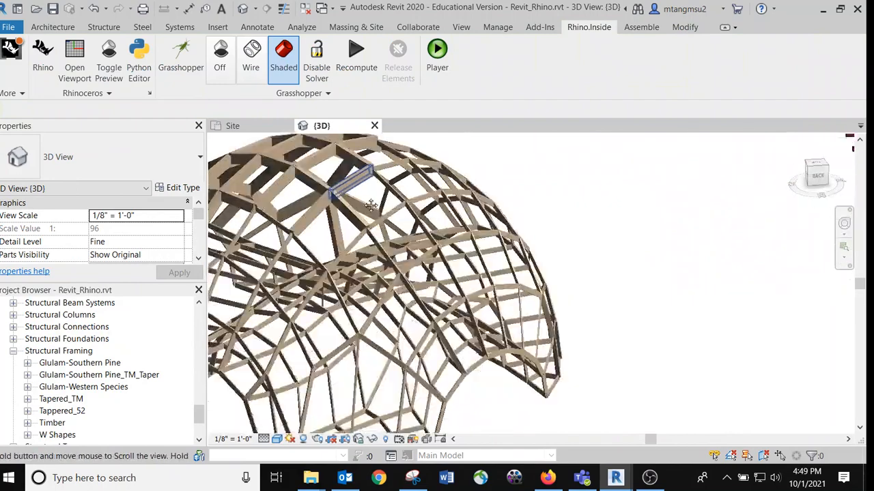
pyautogui.scroll(-8, 413, 225)
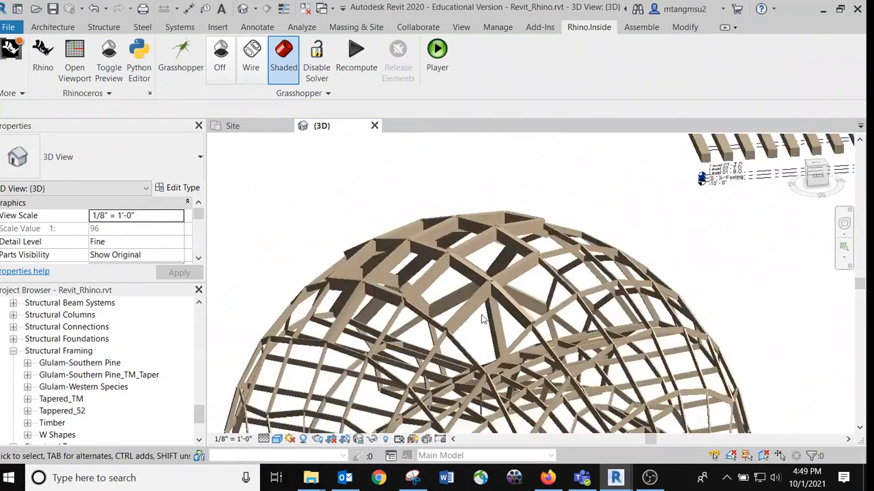
pyautogui.moveTo(474, 247); pyautogui.dragTo(456, 232, button='middle')
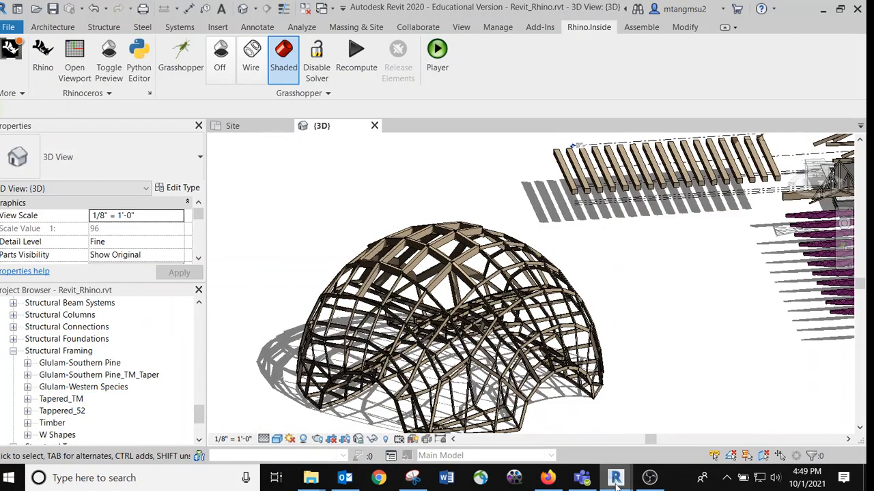
# Switch to Rhino and Grasshopper and set the framing type feeding the beam component to Glulam-Southern Pine : 20X40.
pyautogui.moveTo(613, 479)
pyautogui.click(651, 414)
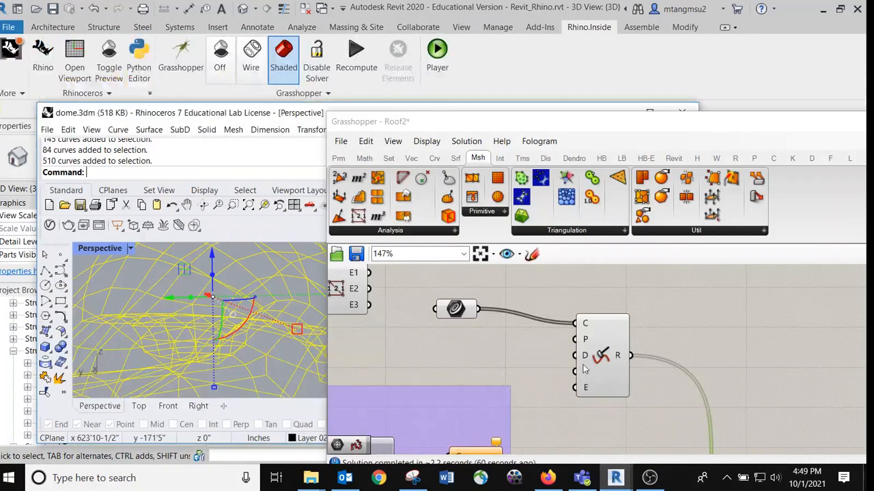
pyautogui.scroll(-4, 560, 300)
pyautogui.middleClick(692, 312)
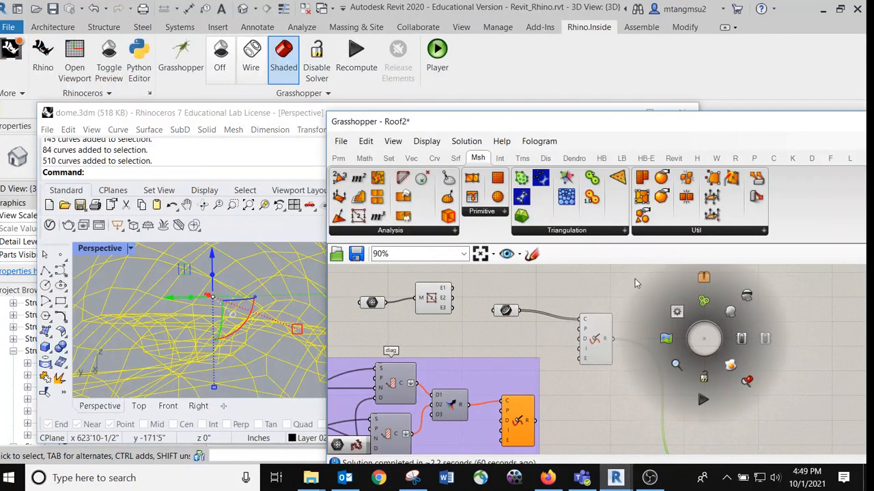
pyautogui.moveTo(539, 424); pyautogui.dragTo(566, 297, button='right')
pyautogui.moveTo(561, 361)
pyautogui.mouseDown(button='right')
pyautogui.moveTo(583, 274)
pyautogui.moveTo(581, 308)
pyautogui.mouseUp(button='right')
pyautogui.scroll(4, 517, 351)
pyautogui.moveTo(541, 328); pyautogui.dragTo(526, 372, button='right')
pyautogui.scroll(-5, 540, 316)
pyautogui.moveTo(540, 311); pyautogui.dragTo(717, 280, button='right')
pyautogui.scroll(3, 543, 341)
pyautogui.scroll(4, 656, 345)
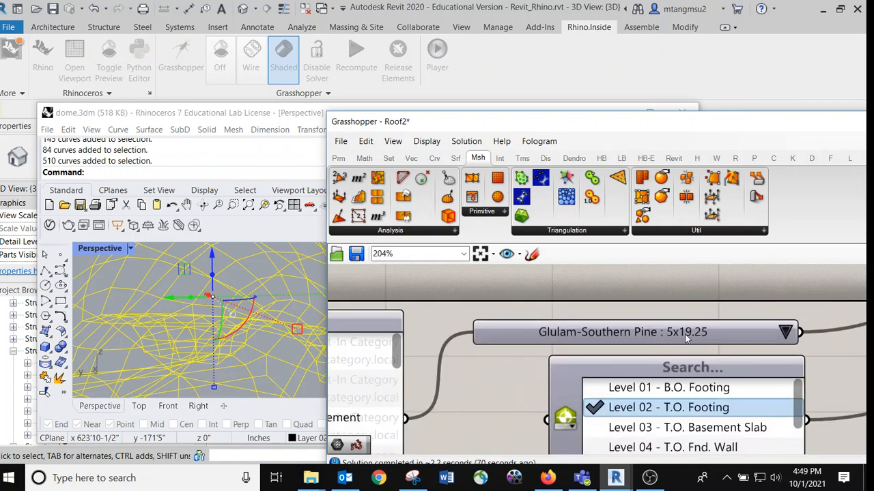
pyautogui.scroll(1, 681, 334)
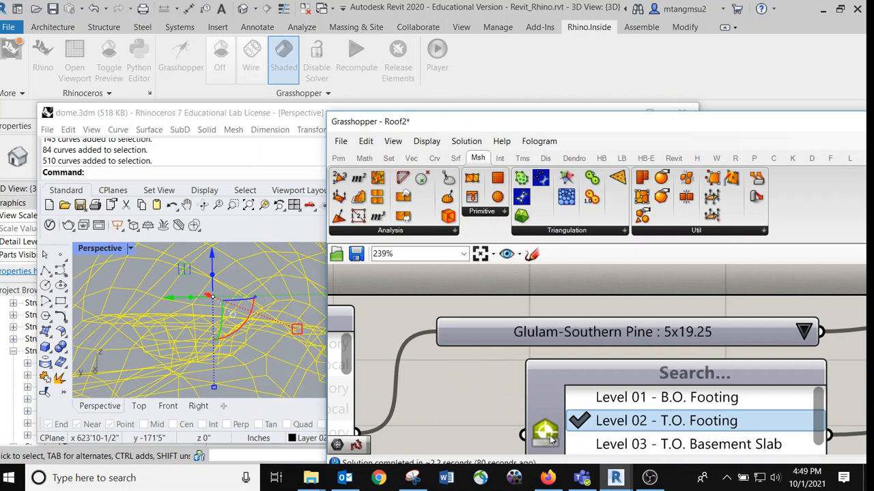
pyautogui.click(673, 335)
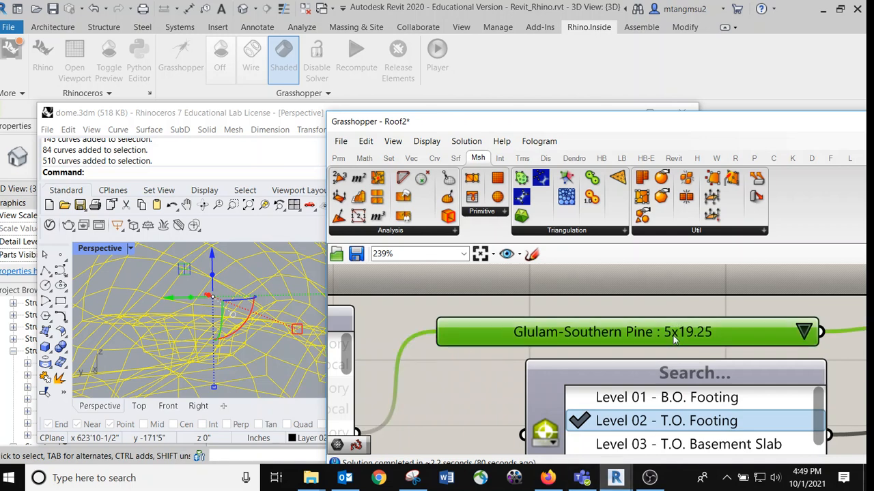
pyautogui.click(804, 333)
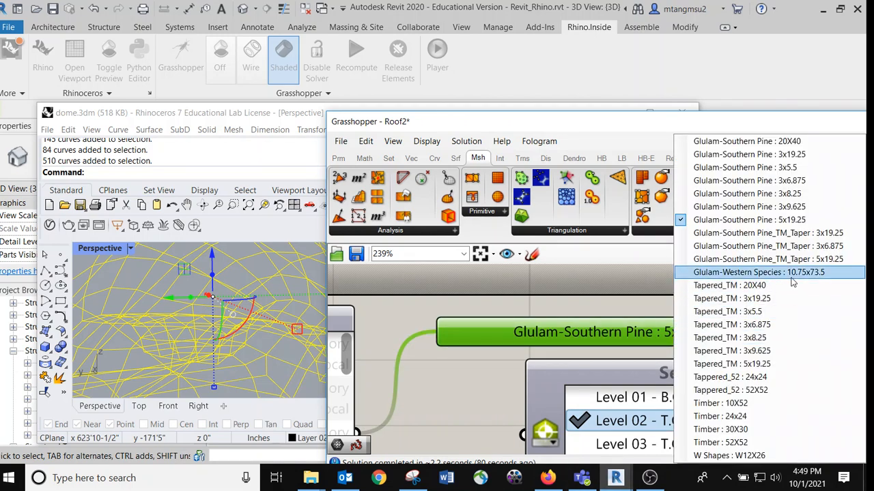
pyautogui.click(795, 142)
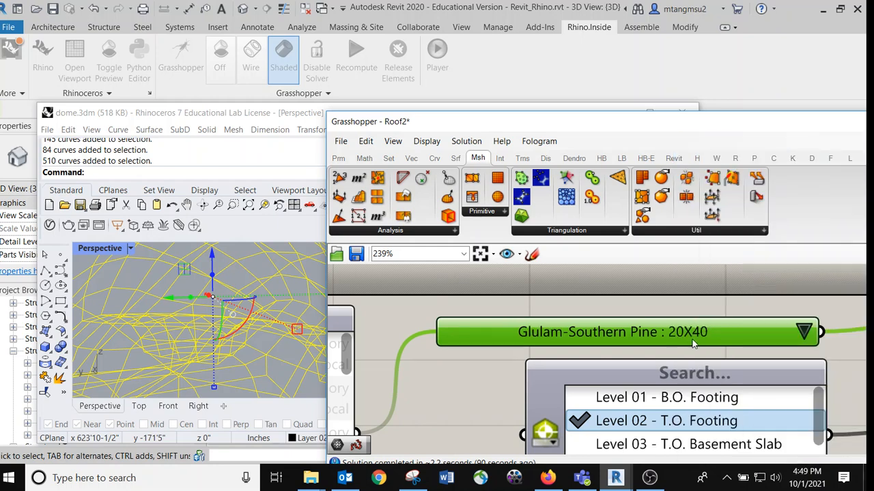
# Examine the curve, type and level connections feeding Grasshopper's beam component.
pyautogui.scroll(-8, 497, 382)
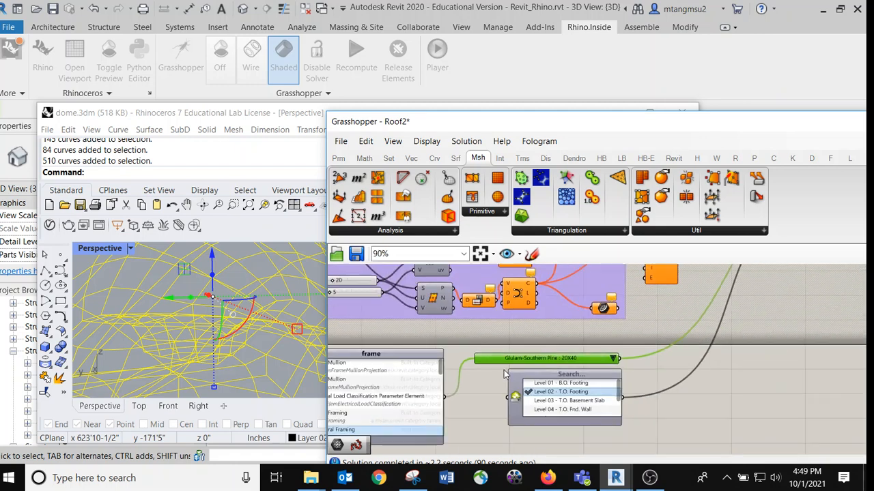
pyautogui.scroll(4, 696, 286)
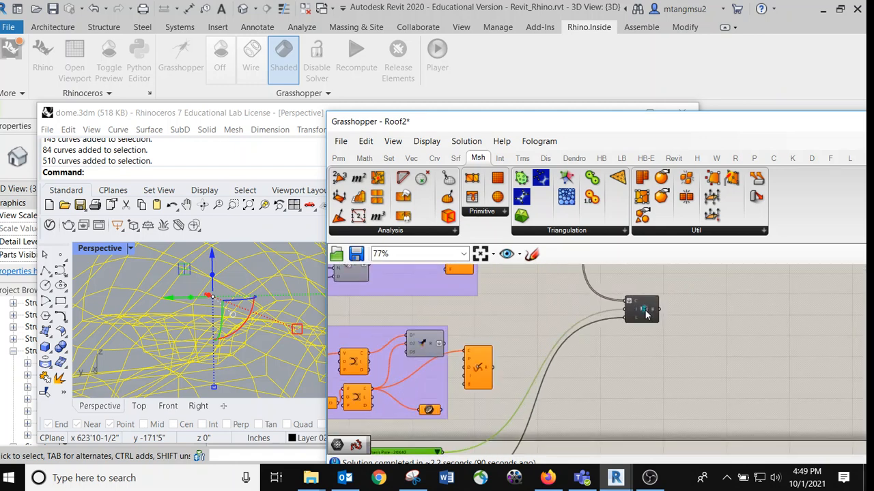
pyautogui.scroll(3, 646, 315)
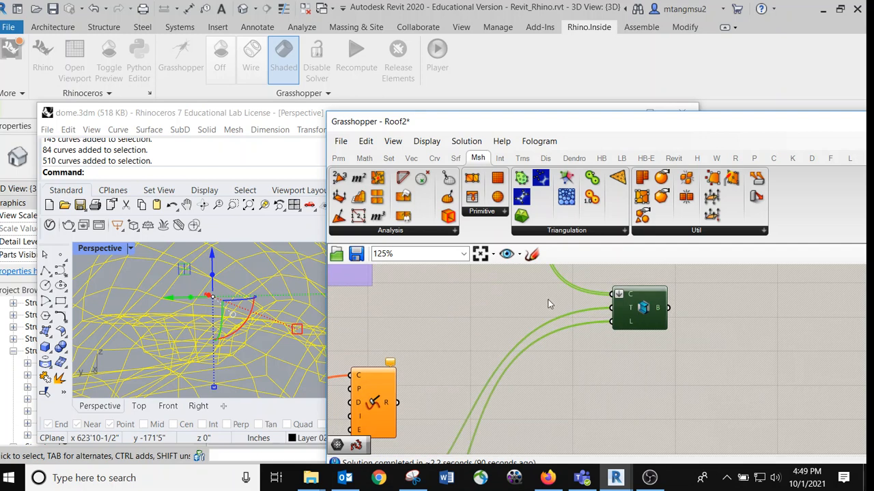
pyautogui.scroll(3, 640, 312)
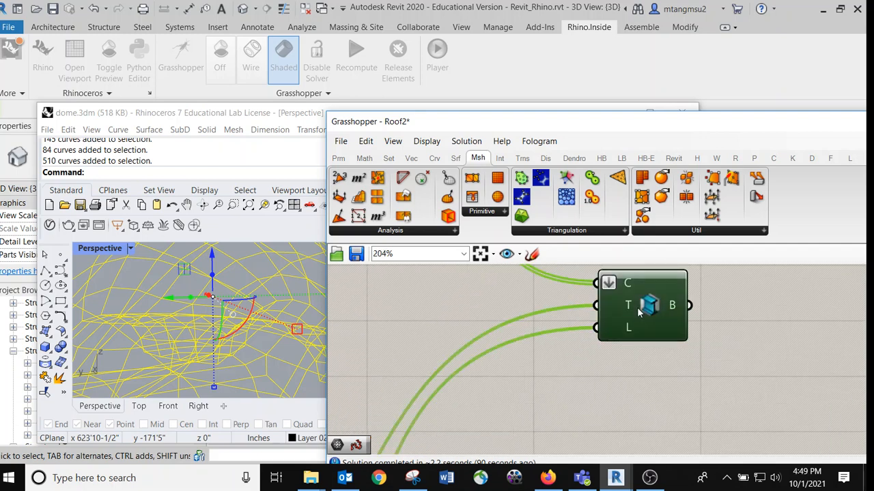
pyautogui.scroll(-3, 638, 314)
pyautogui.scroll(-3, 630, 318)
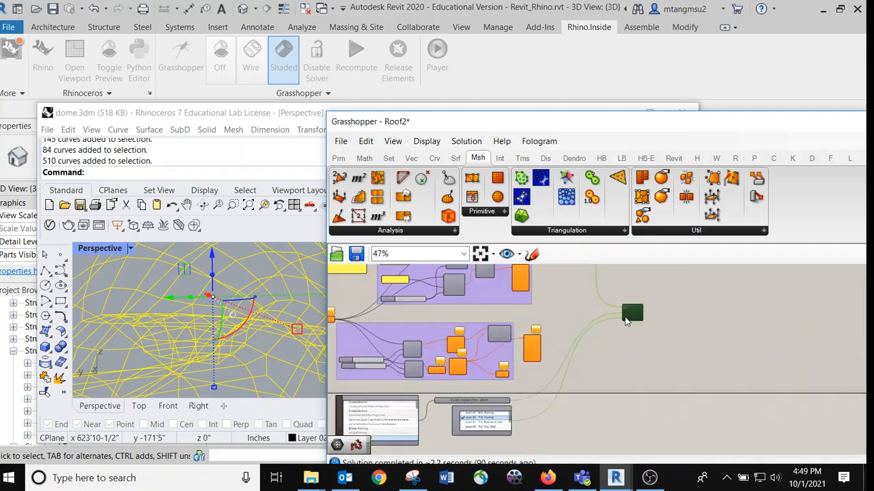
pyautogui.moveTo(571, 297); pyautogui.dragTo(564, 337, button='right')
pyautogui.scroll(3, 567, 304)
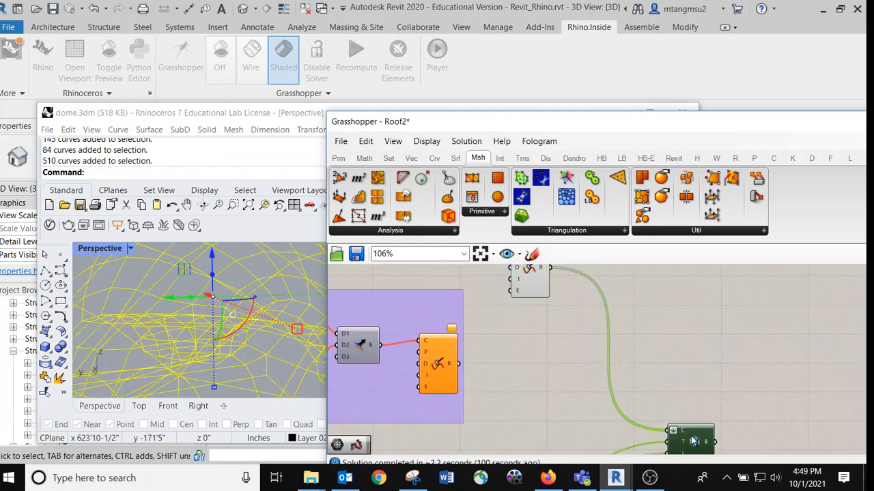
pyautogui.scroll(-3, 634, 400)
# Switch back to Revit, recompute the Grasshopper definition and check the framing in the 3D view.
pyautogui.moveTo(607, 480)
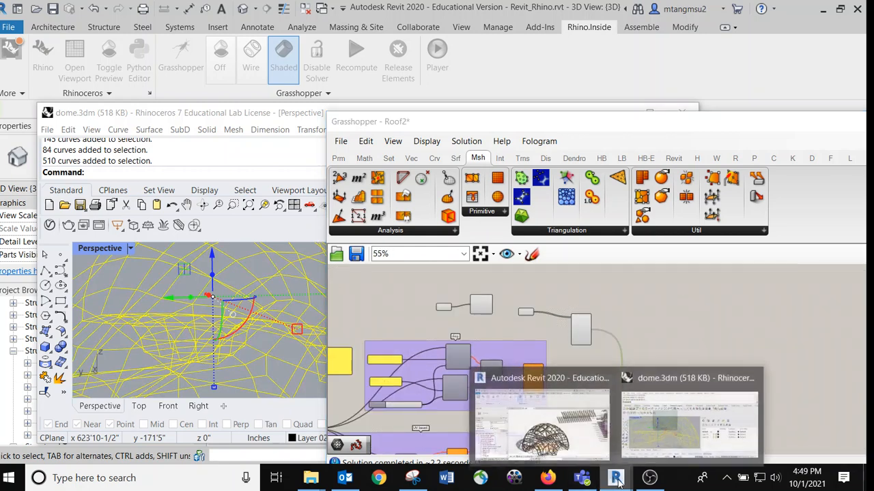
pyautogui.click(539, 416)
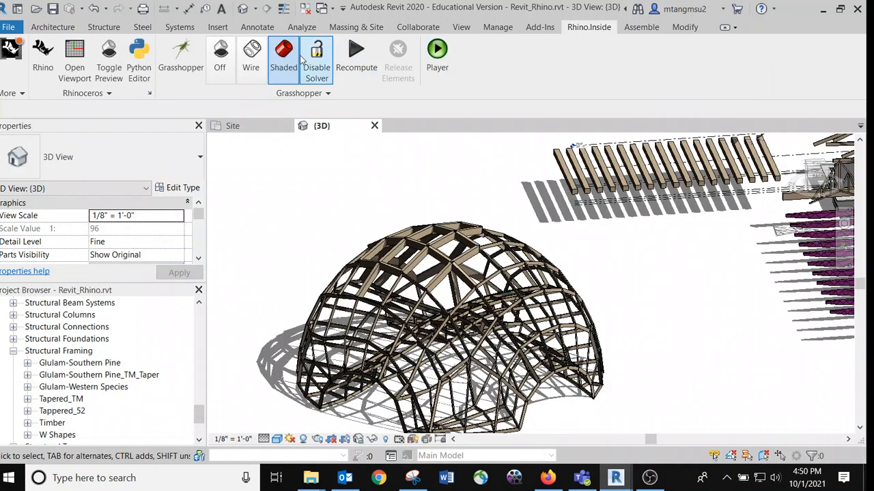
pyautogui.click(346, 54)
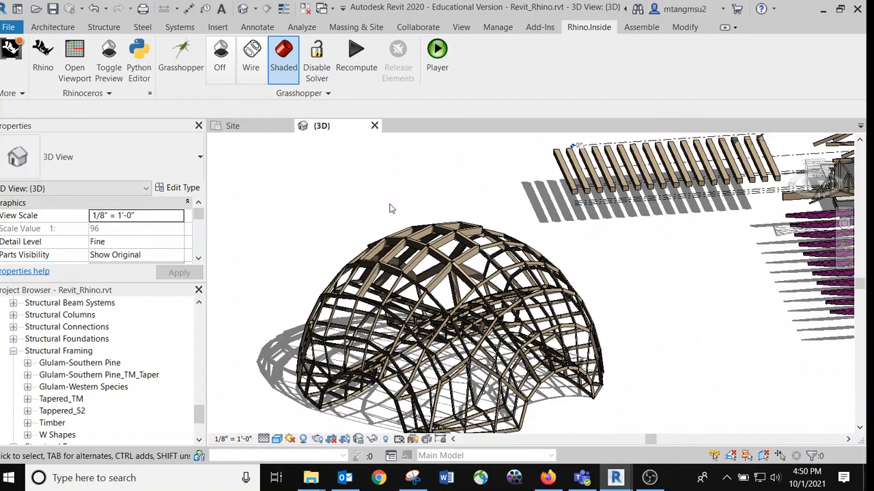
pyautogui.scroll(-5, 392, 205)
pyautogui.scroll(2, 417, 204)
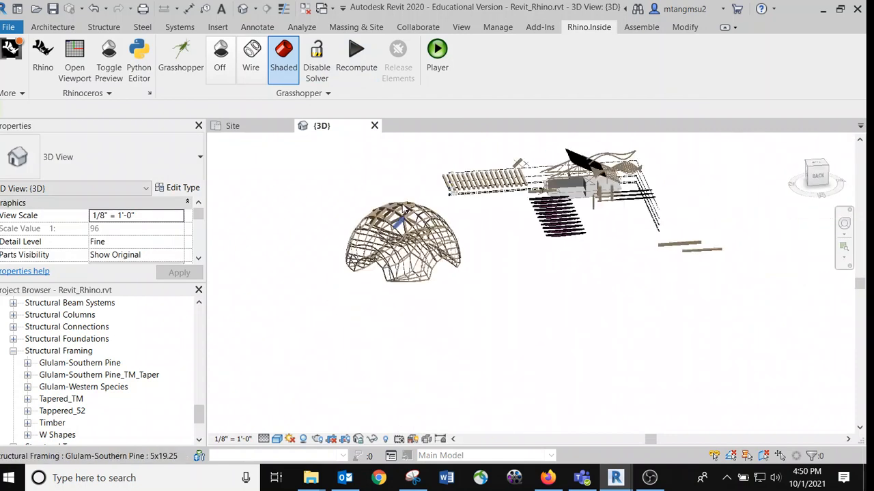
# Recompute the Grasshopper definition, switch to Rhino and Grasshopper, and examine the inputs feeding the beam component.
pyautogui.click(358, 53)
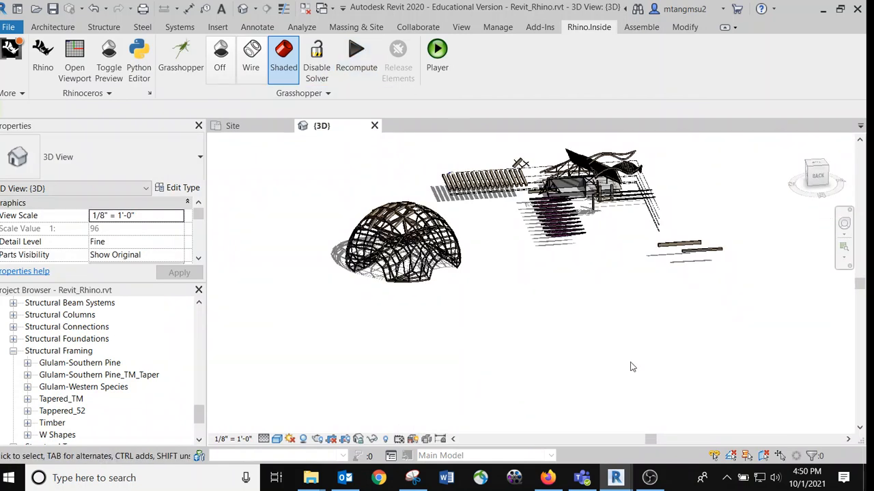
pyautogui.moveTo(649, 477)
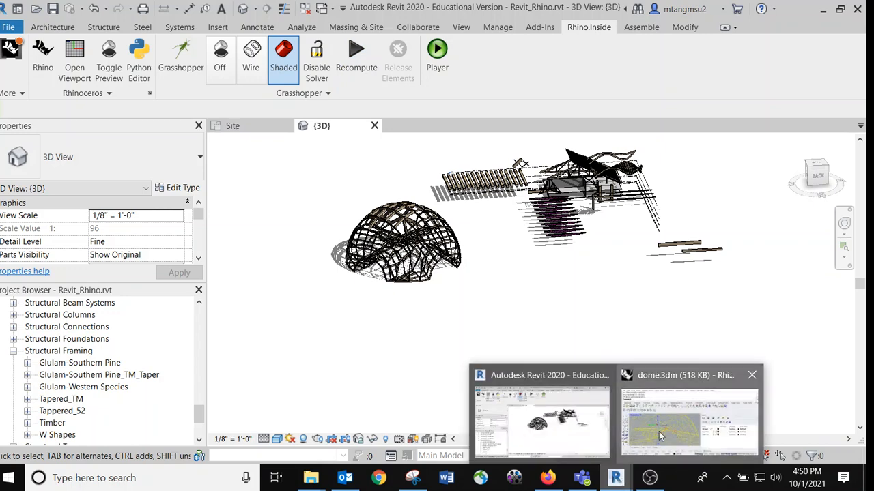
pyautogui.click(657, 369)
pyautogui.scroll(5, 660, 409)
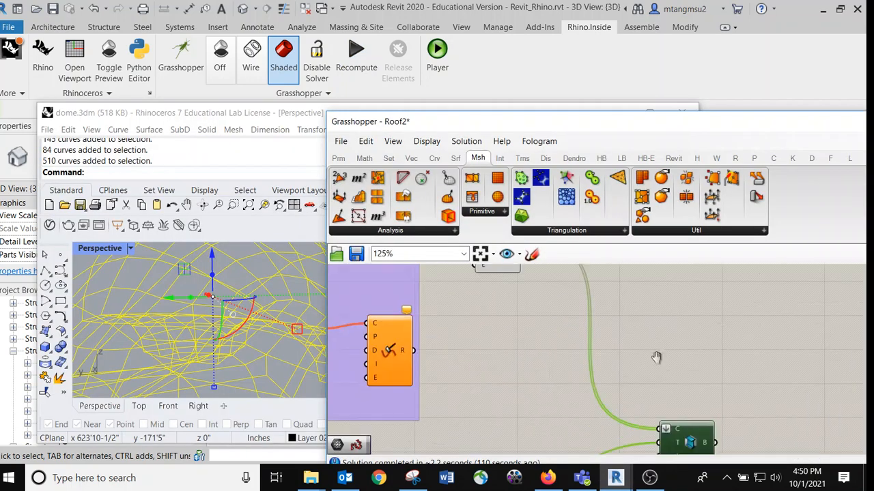
pyautogui.scroll(-5, 587, 398)
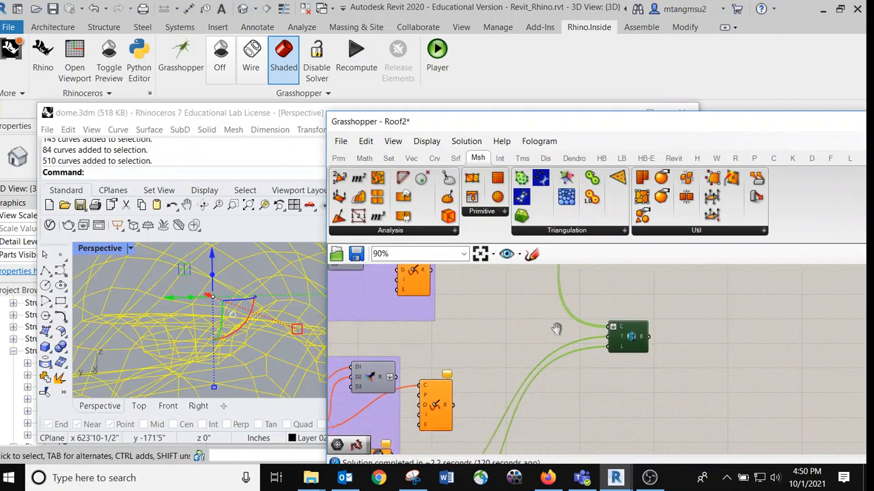
pyautogui.moveTo(570, 331); pyautogui.dragTo(553, 409, button='right')
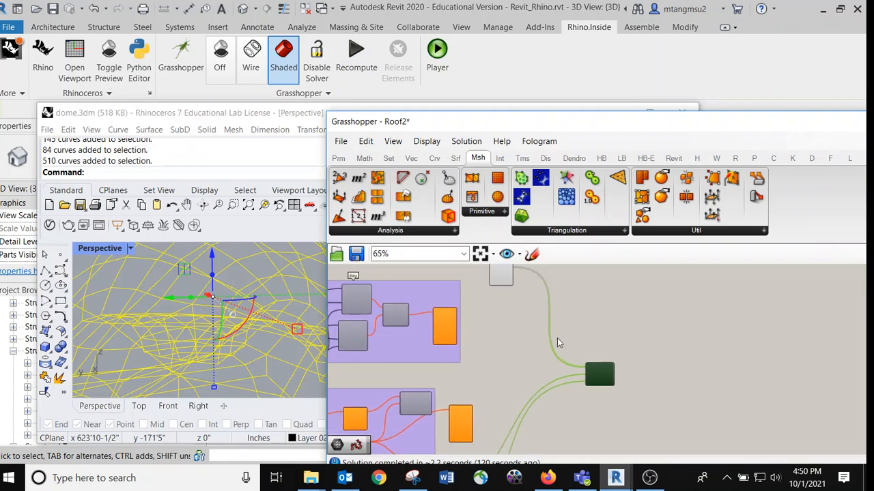
pyautogui.moveTo(543, 316); pyautogui.dragTo(527, 340, button='right')
pyautogui.scroll(3, 526, 338)
pyautogui.moveTo(617, 447); pyautogui.dragTo(633, 350)
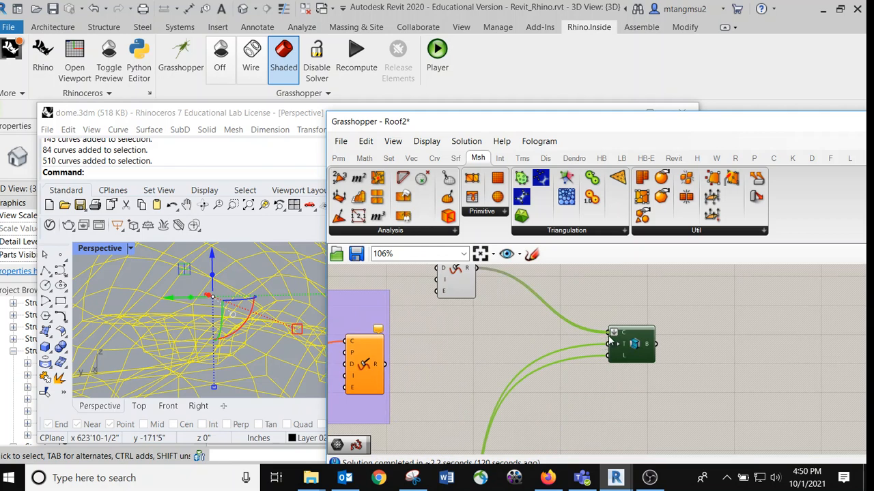
pyautogui.scroll(2, 635, 306)
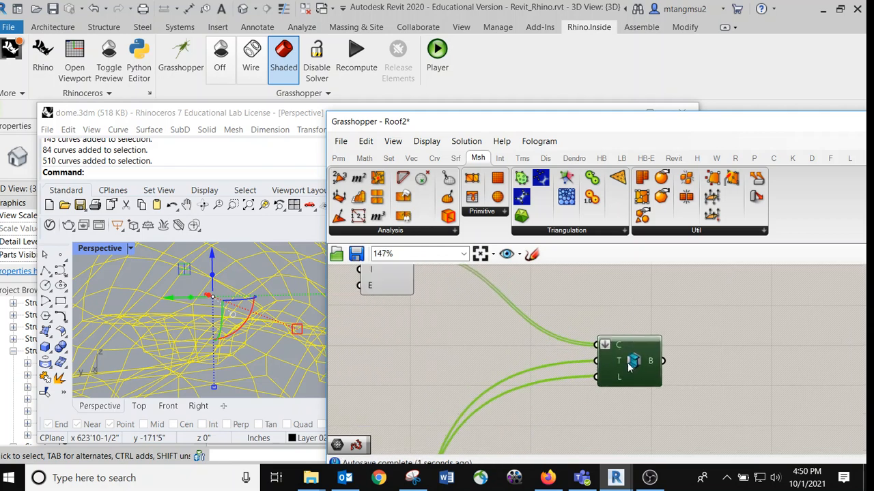
pyautogui.scroll(-1, 496, 331)
# Save the Grasshopper document Roof2 and clear the selection of the dome curves in Rhino.
pyautogui.click(340, 142)
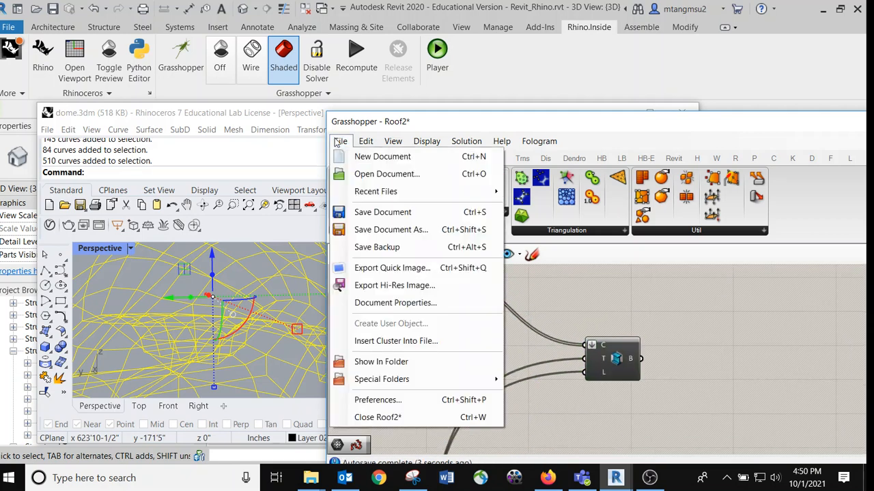
pyautogui.click(365, 212)
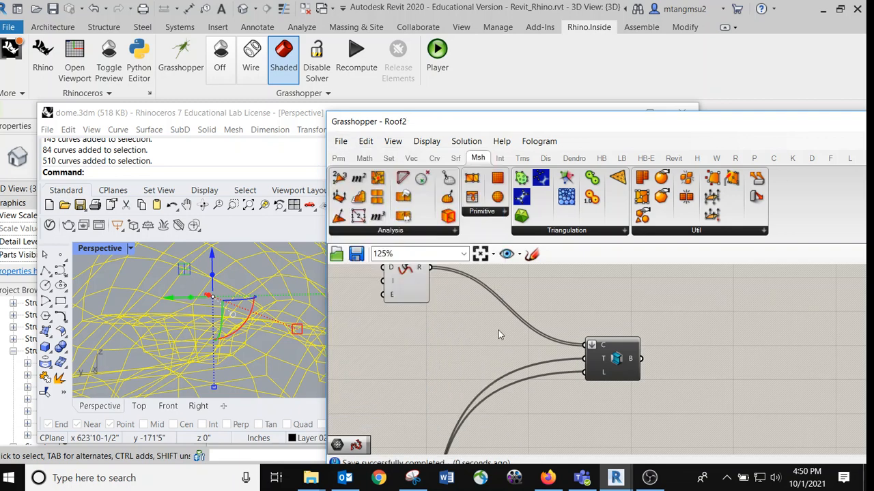
pyautogui.click(182, 118)
pyautogui.scroll(-7, 228, 274)
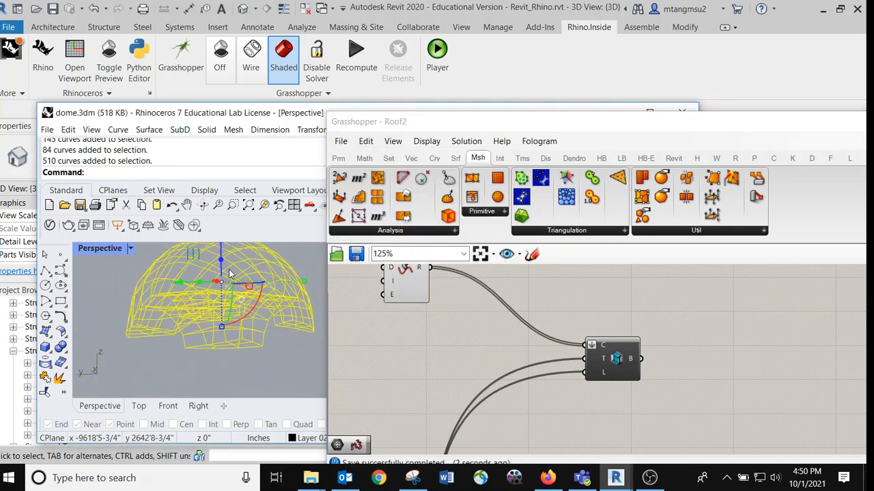
pyautogui.click(118, 271)
pyautogui.moveTo(133, 284); pyautogui.dragTo(180, 313, button='right')
pyautogui.scroll(2, 223, 316)
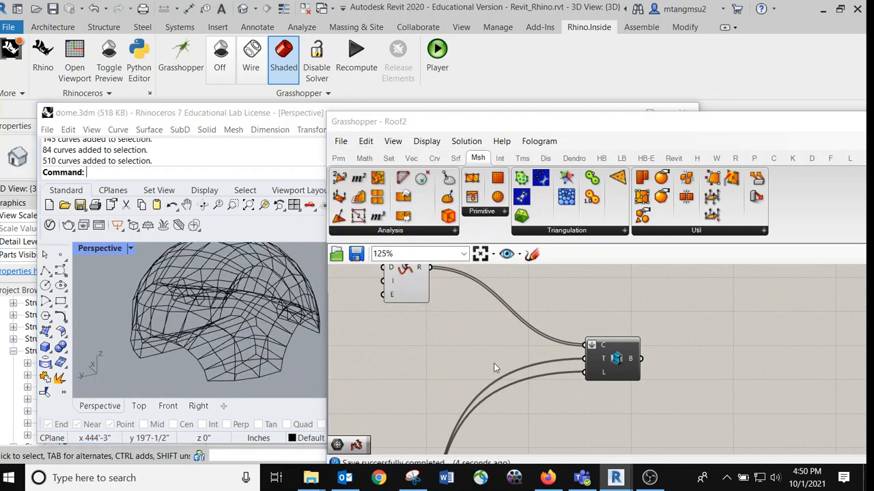
# Select the beam component in Grasshopper, switch back to Revit and recompute the definition.
pyautogui.moveTo(494, 363); pyautogui.dragTo(555, 360, button='right')
pyautogui.scroll(-2, 555, 360)
pyautogui.click(662, 367)
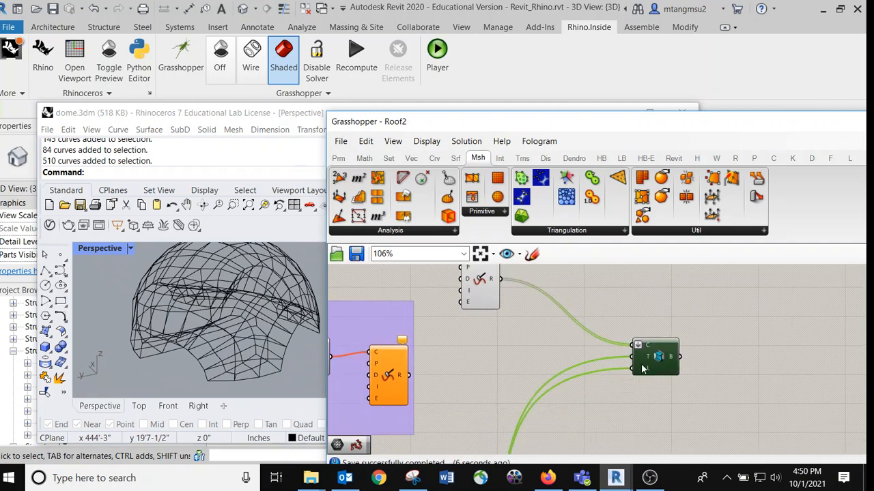
pyautogui.scroll(-2, 540, 354)
pyautogui.click(615, 478)
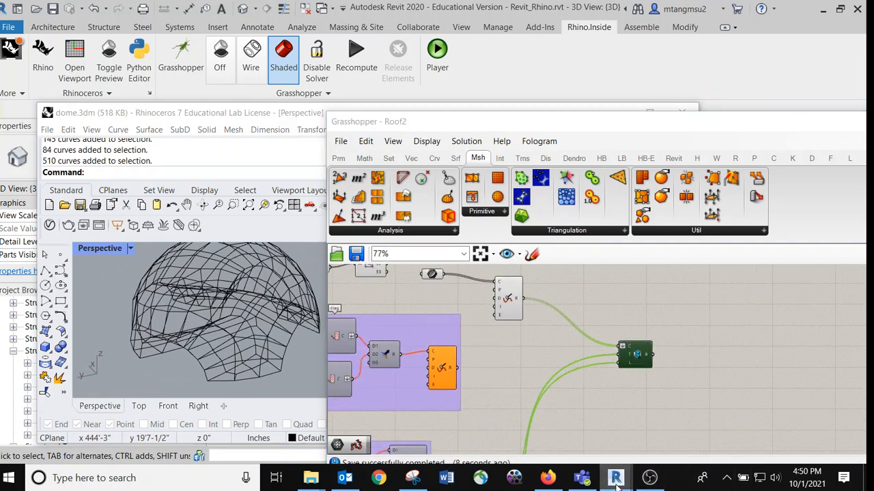
pyautogui.click(572, 429)
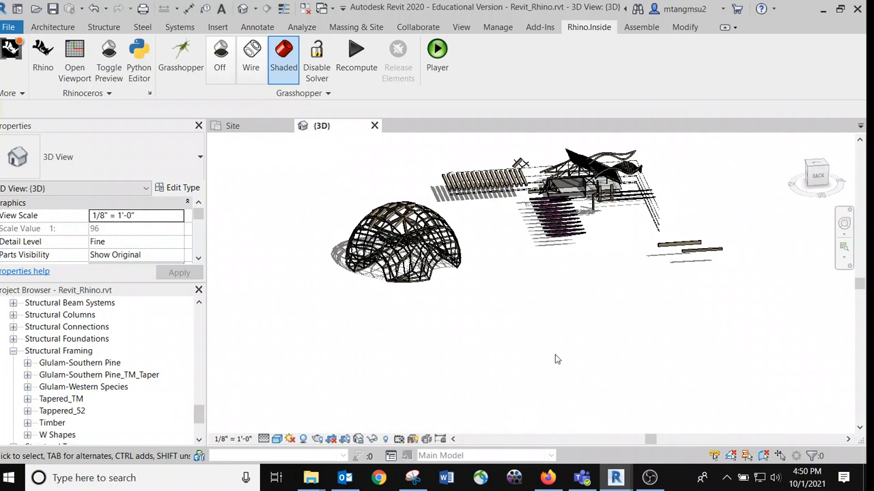
pyautogui.click(356, 52)
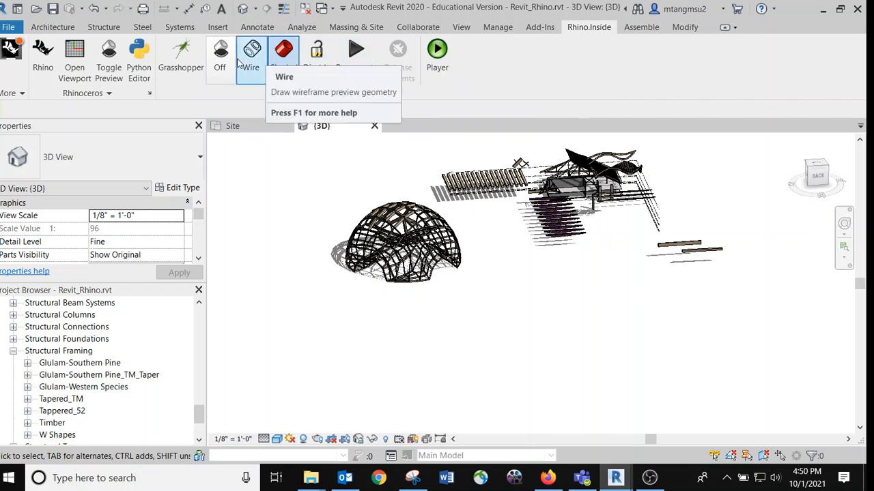
pyautogui.click(437, 53)
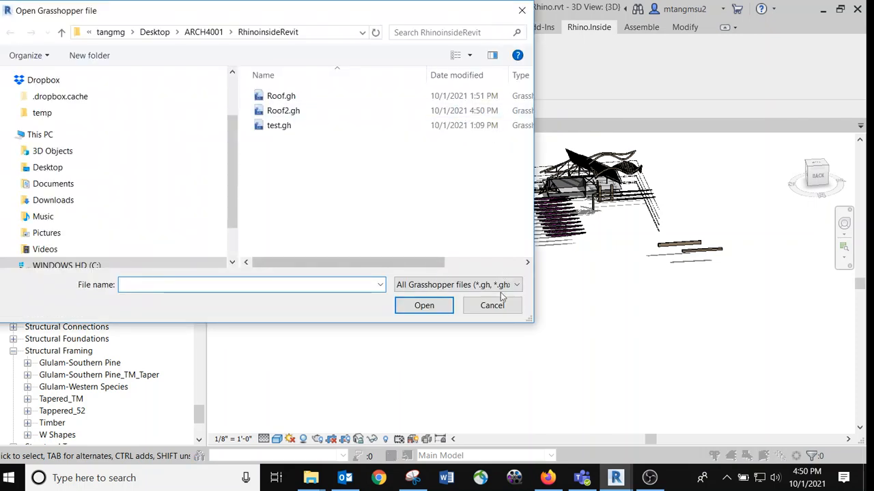
pyautogui.click(492, 304)
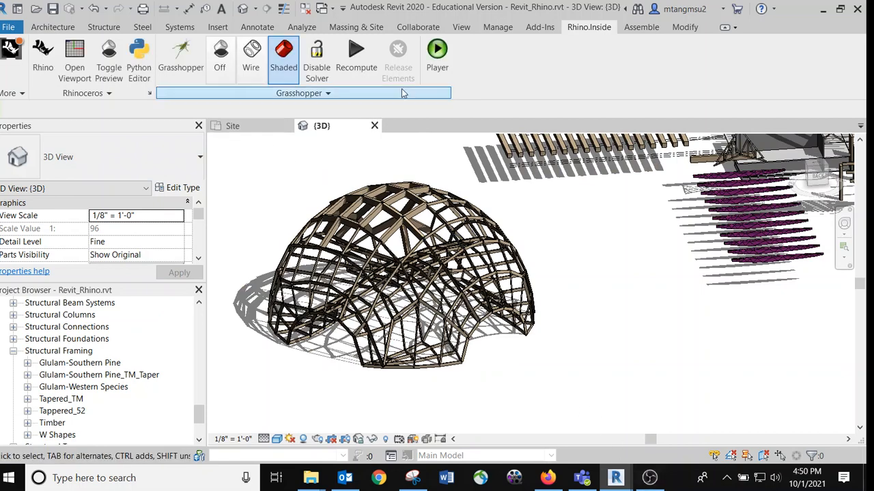
pyautogui.scroll(-5, 418, 188)
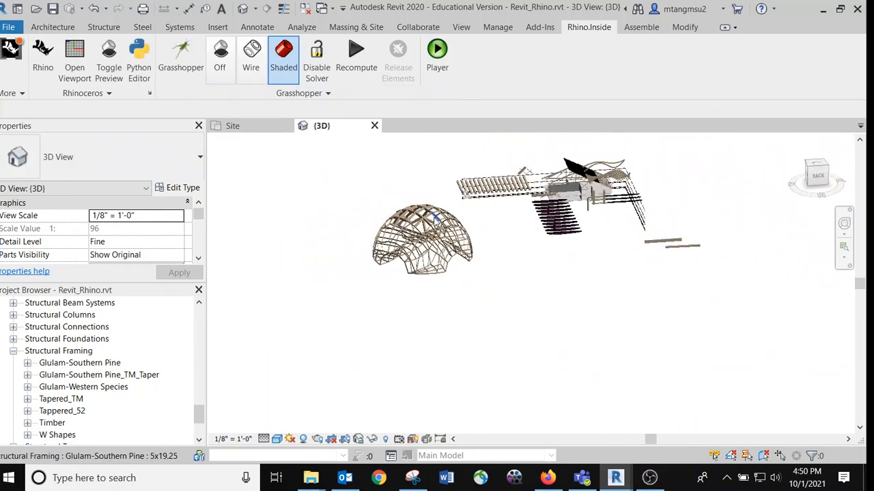
pyautogui.scroll(2, 419, 189)
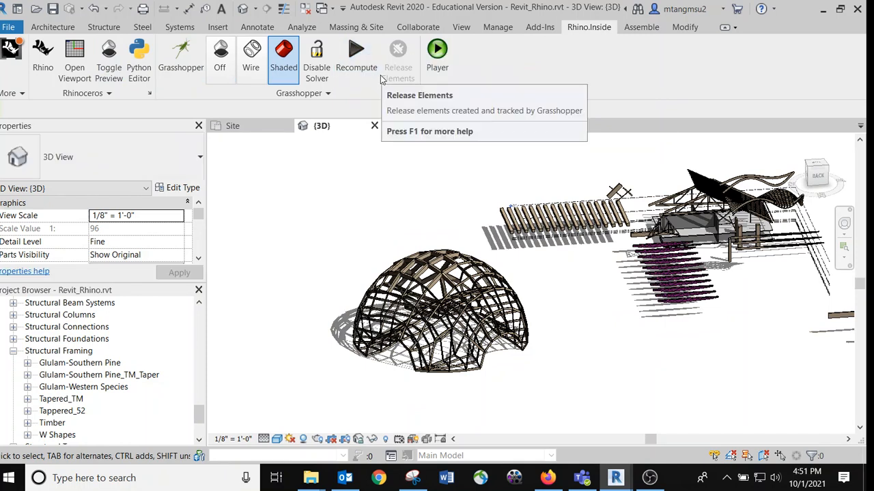
# Select all of the dome's structural framing and recompute the Grasshopper definition.
pyautogui.moveTo(329, 209); pyautogui.dragTo(541, 417)
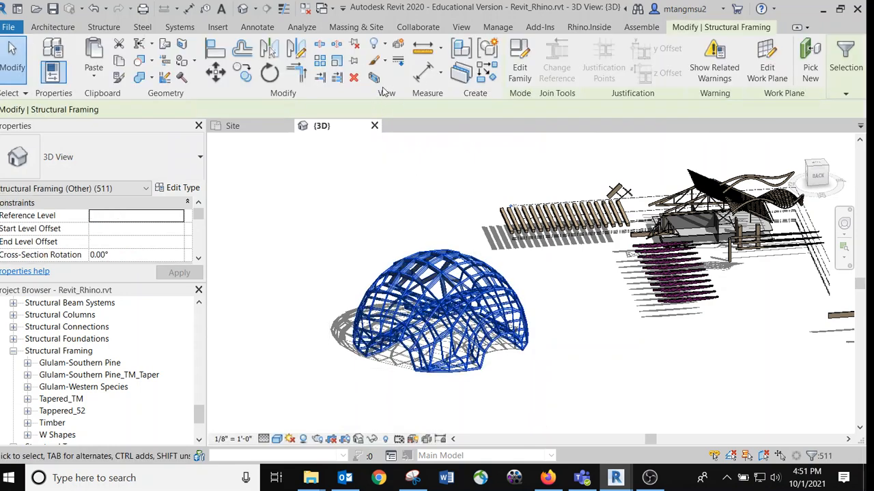
pyautogui.click(589, 27)
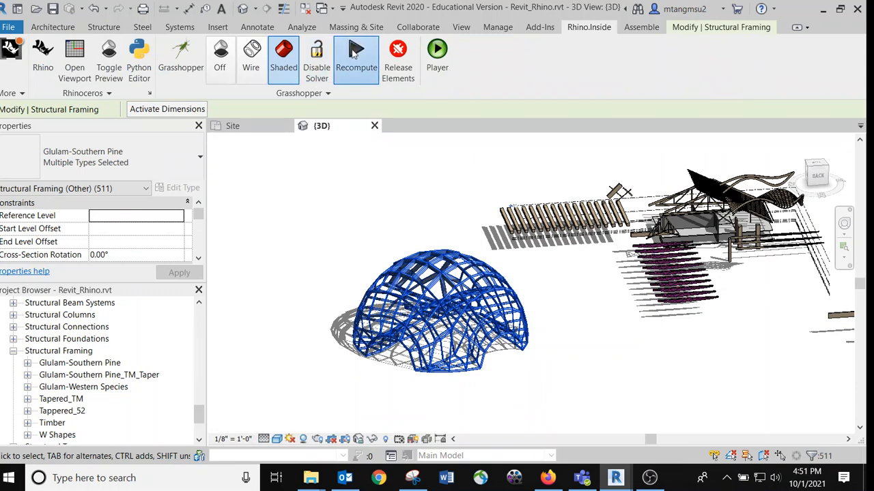
pyautogui.click(354, 55)
pyautogui.scroll(2, 426, 233)
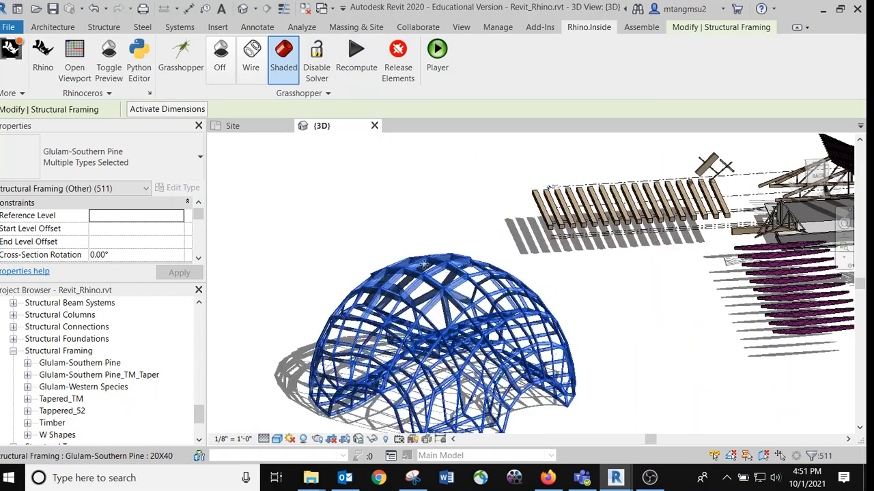
# Examine the framing types of the dome's beams at the crown and along the sides in the 3D view.
pyautogui.moveTo(399, 223); pyautogui.dragTo(391, 183, button='middle')
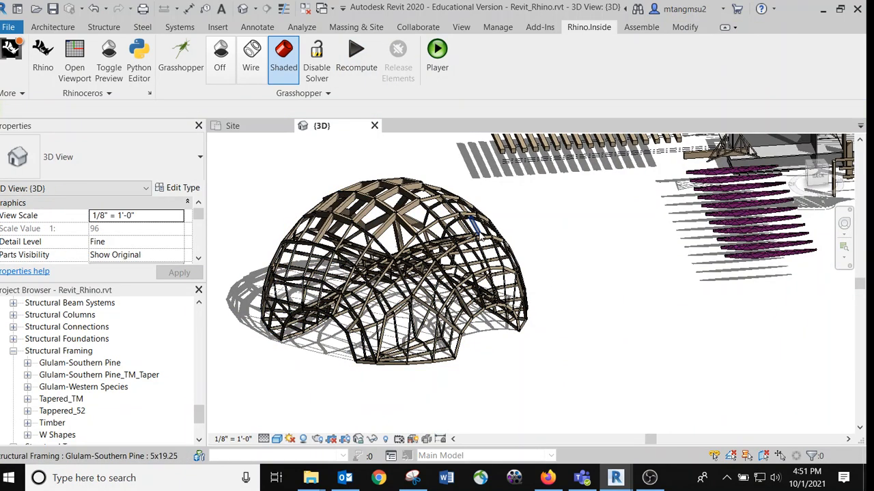
pyautogui.scroll(-2, 505, 237)
pyautogui.moveTo(505, 237); pyautogui.dragTo(422, 255, button='middle')
pyautogui.scroll(-1, 565, 237)
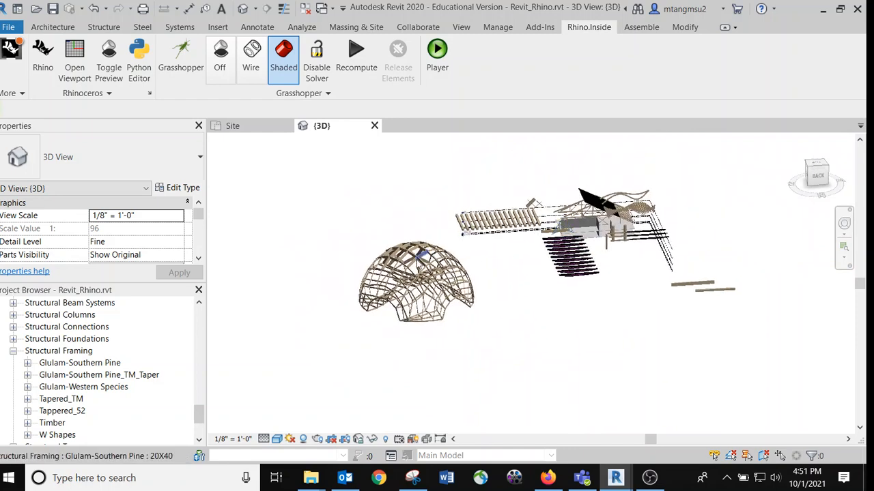
pyautogui.scroll(4, 394, 203)
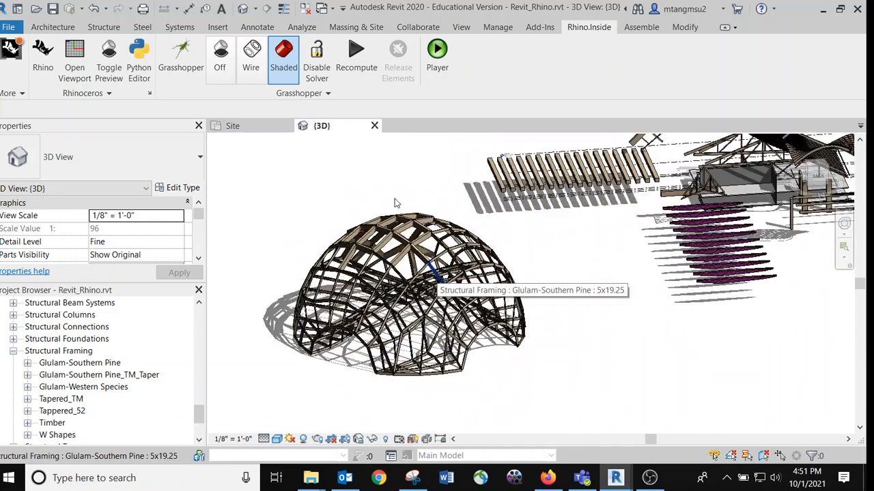
pyautogui.scroll(2, 418, 247)
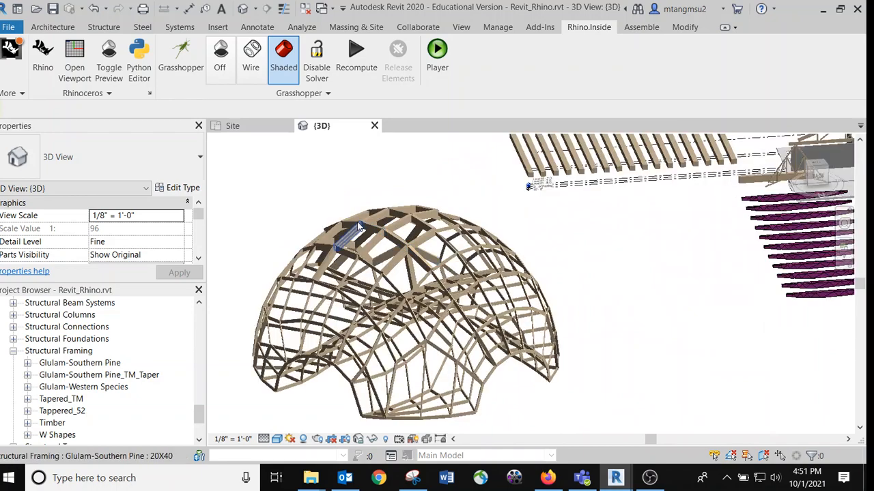
pyautogui.scroll(-1, 513, 213)
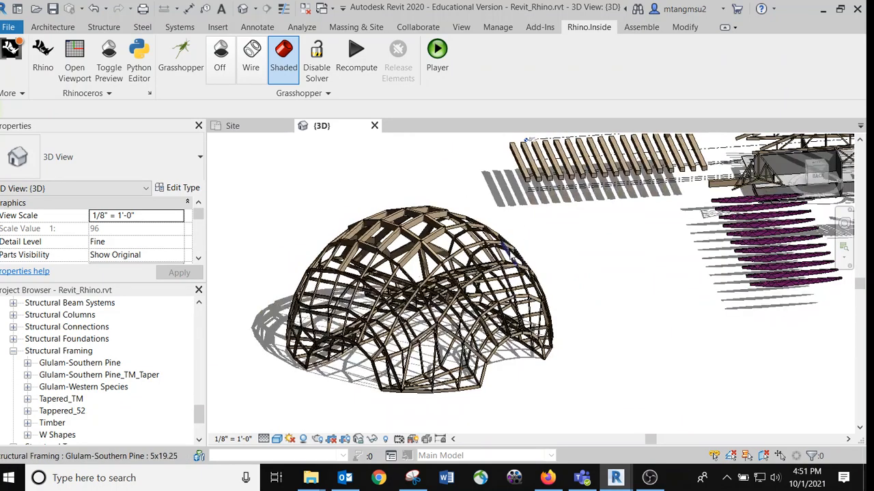
# Select all of the dome's structural framing and change its type to Glulam-Southern Pine 20X40.
pyautogui.keyDown('shift'); pyautogui.moveTo(473, 258); pyautogui.dragTo(431, 292, button='middle'); pyautogui.keyUp('shift')
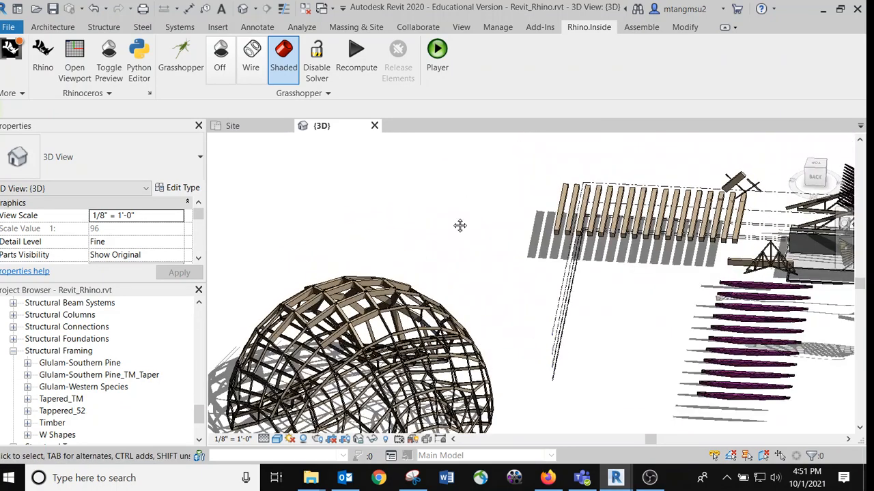
pyautogui.keyDown('shift'); pyautogui.moveTo(459, 225); pyautogui.dragTo(444, 245, button='middle'); pyautogui.keyUp('shift')
pyautogui.moveTo(243, 165); pyautogui.dragTo(571, 409)
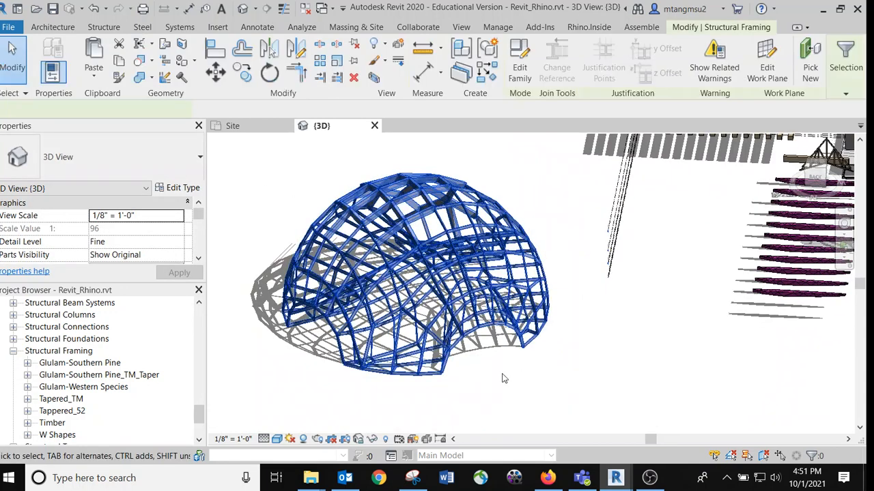
pyautogui.click(195, 172)
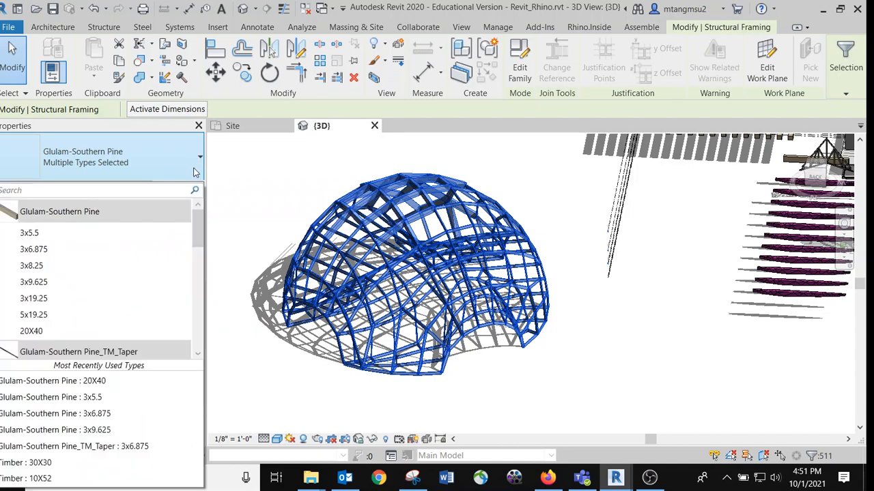
pyautogui.click(221, 309)
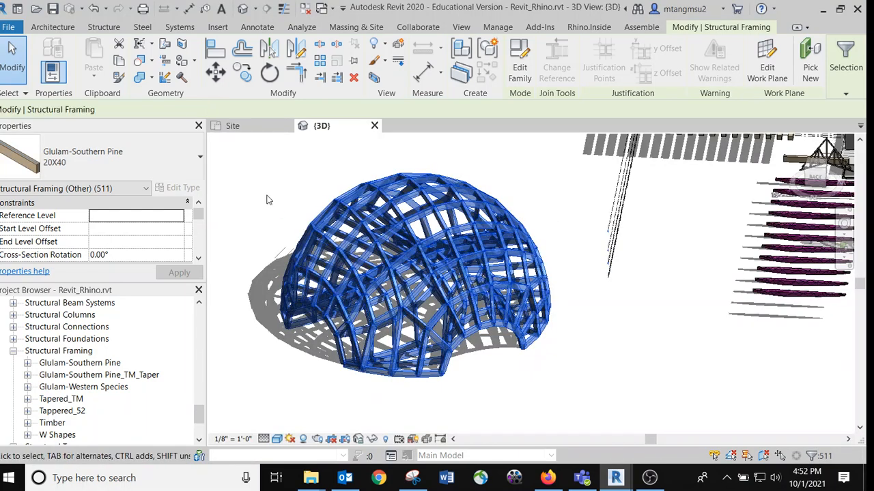
pyautogui.click(268, 199)
# Examine the dome's 20X40 glulam beams from several angles in the 3D view, selecting one beam near an arched opening.
pyautogui.scroll(5, 444, 293)
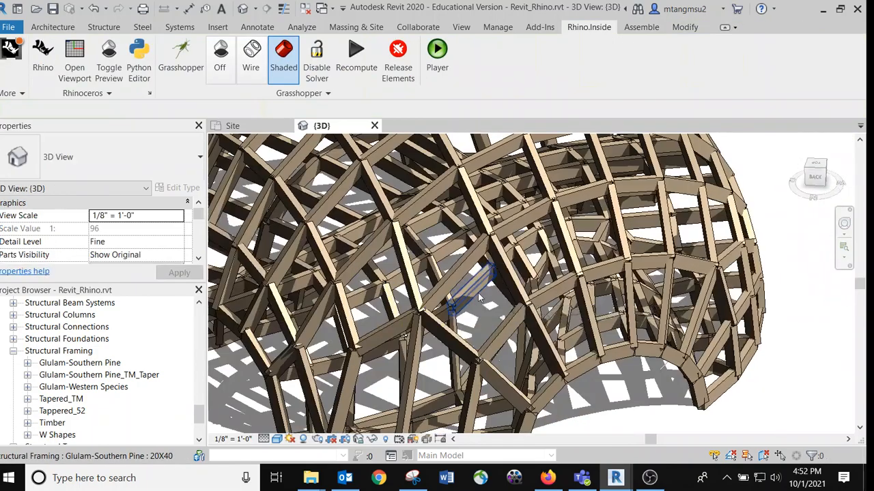
pyautogui.scroll(-2, 479, 298)
pyautogui.keyDown('shift'); pyautogui.moveTo(501, 294); pyautogui.dragTo(509, 269, button='middle'); pyautogui.keyUp('shift')
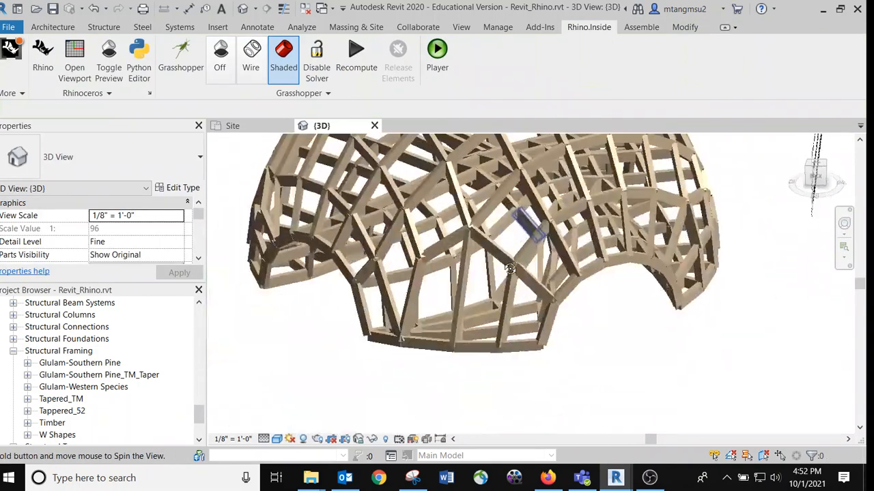
pyautogui.click(327, 253)
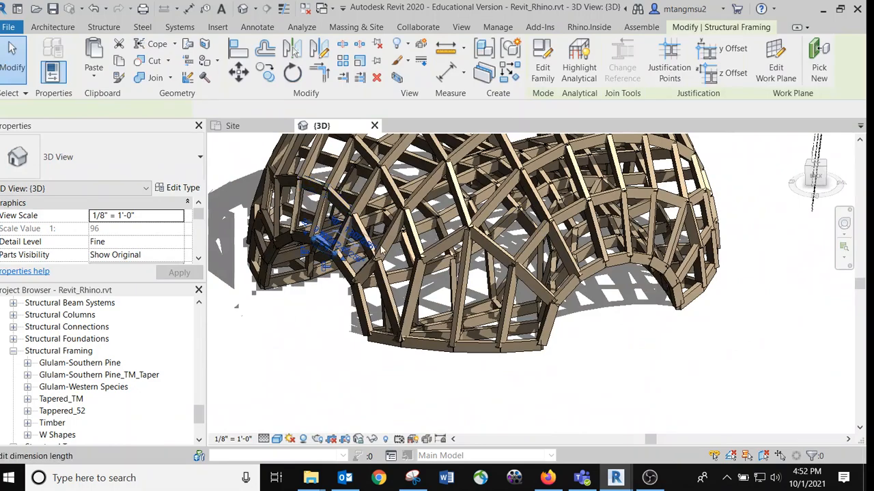
pyautogui.keyDown('shift'); pyautogui.moveTo(328, 252); pyautogui.dragTo(540, 150, button='middle'); pyautogui.keyUp('shift')
pyautogui.keyDown('shift'); pyautogui.moveTo(460, 308); pyautogui.dragTo(577, 253, button='middle'); pyautogui.keyUp('shift')
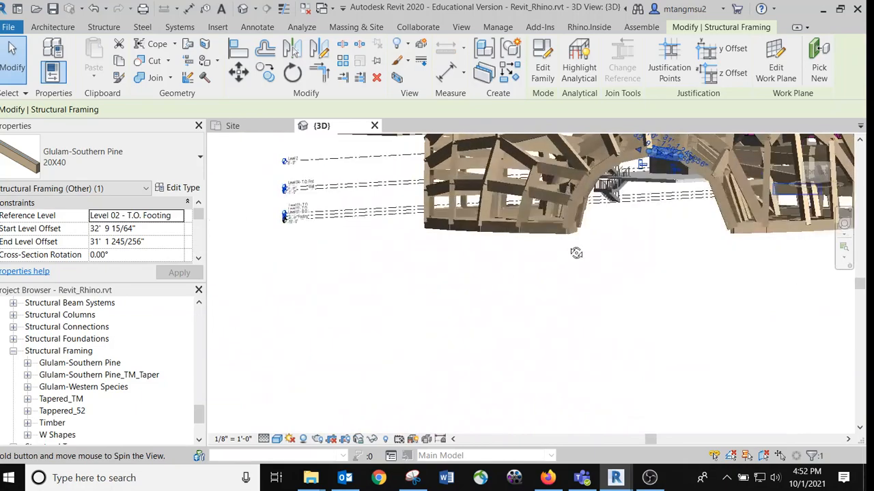
pyautogui.scroll(-6, 580, 249)
pyautogui.keyDown('shift'); pyautogui.moveTo(672, 194); pyautogui.dragTo(443, 361, button='middle'); pyautogui.keyUp('shift')
pyautogui.scroll(3, 451, 319)
pyautogui.keyDown('shift'); pyautogui.moveTo(577, 319); pyautogui.dragTo(508, 288, button='middle'); pyautogui.keyUp('shift')
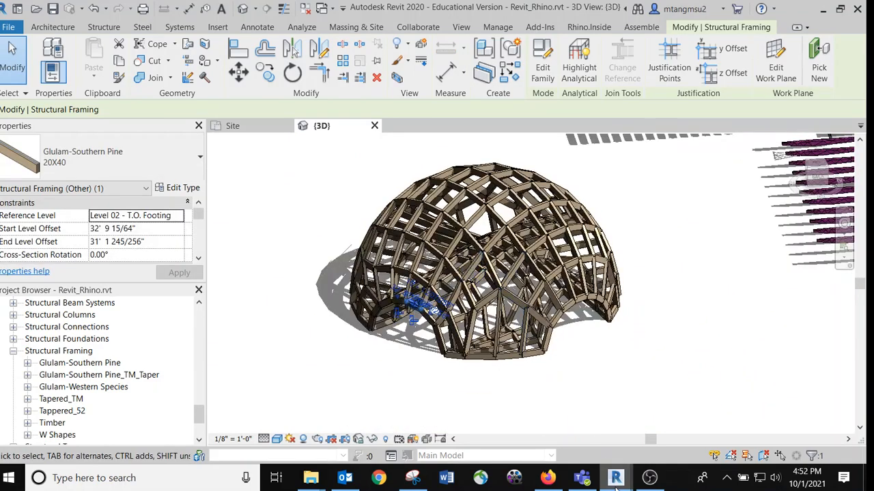
# Switch to Rhino and pick individual curves of the dome's wireframe to inspect them in the Perspective view.
pyautogui.moveTo(616, 480)
pyautogui.click(644, 423)
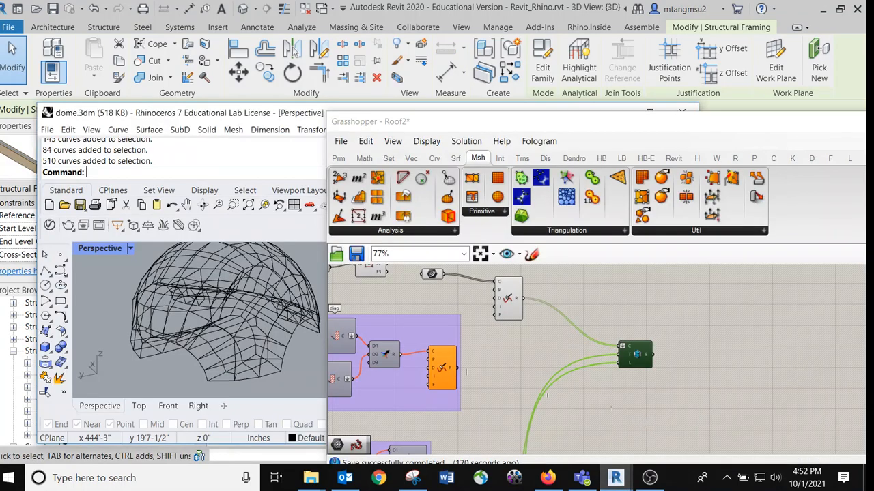
pyautogui.scroll(5, 193, 312)
pyautogui.click(178, 320)
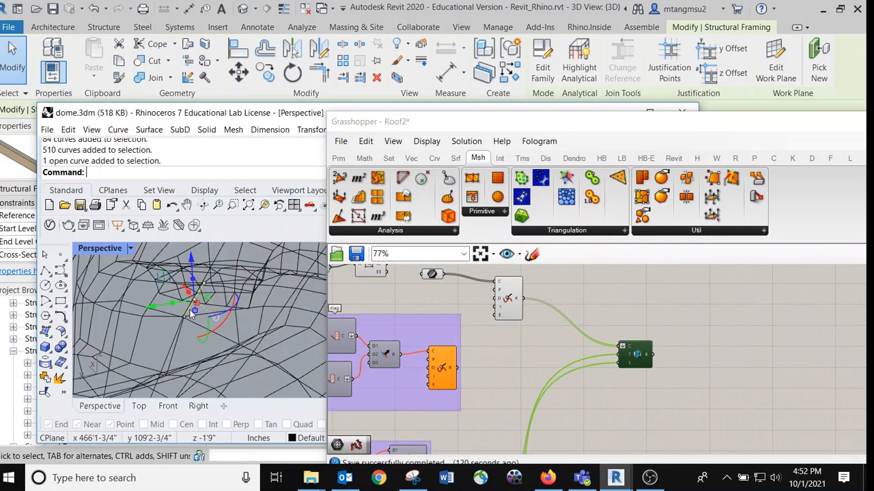
pyautogui.scroll(-3, 158, 348)
pyautogui.click(154, 346)
pyautogui.scroll(-5, 189, 352)
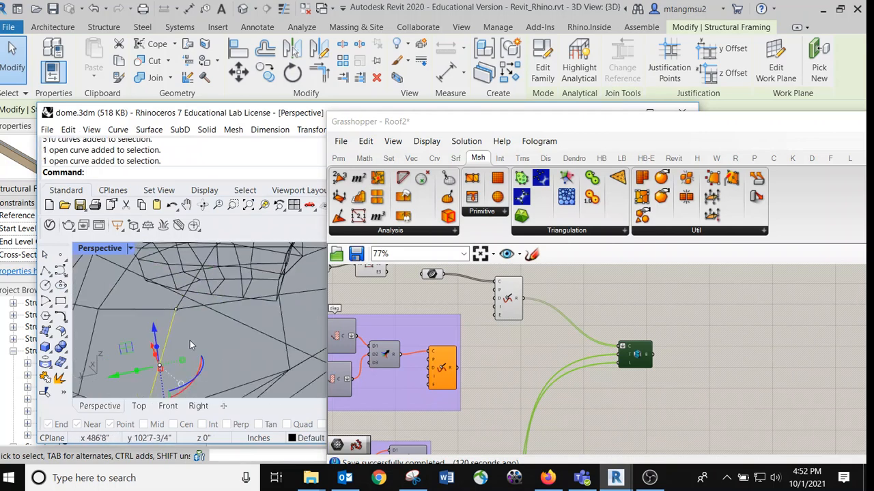
pyautogui.scroll(2, 179, 308)
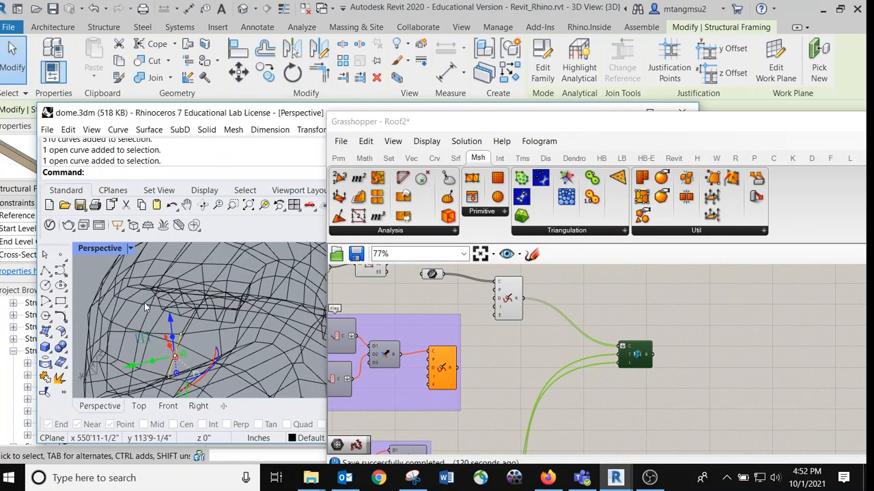
pyautogui.click(148, 320)
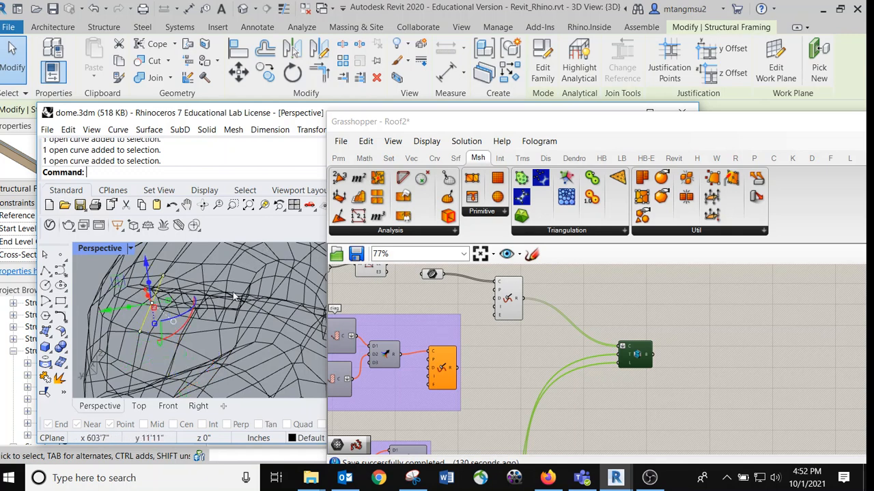
# Clear the curve selection and examine the dome wireframes and the green Grasshopper preview together in the Perspective view.
pyautogui.scroll(-3, 233, 296)
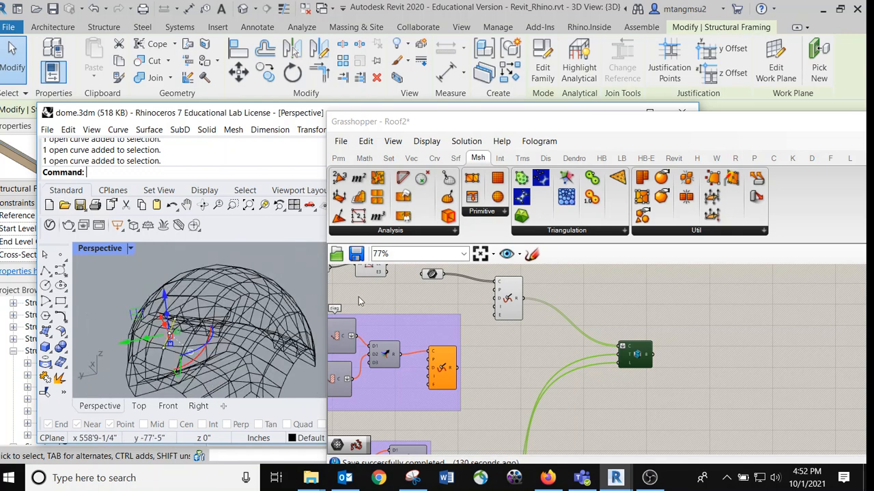
pyautogui.scroll(3, 187, 342)
pyautogui.scroll(-3, 276, 305)
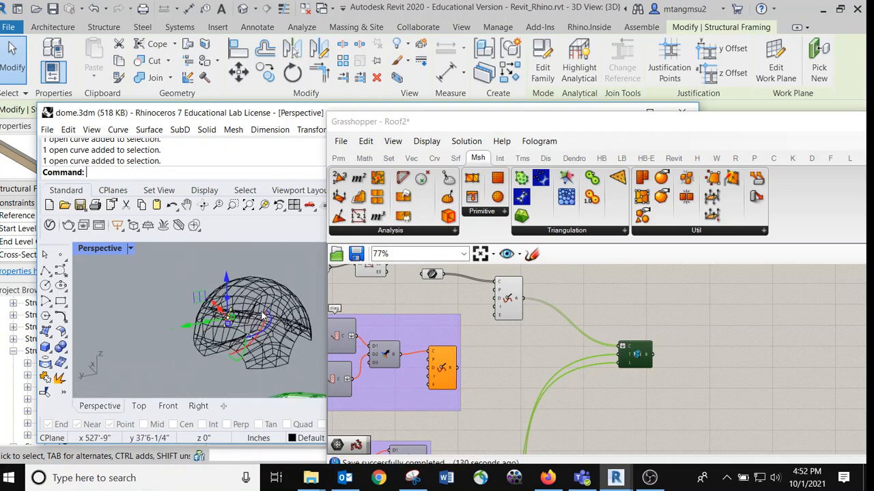
pyautogui.middleClick(285, 341)
pyautogui.click(294, 273)
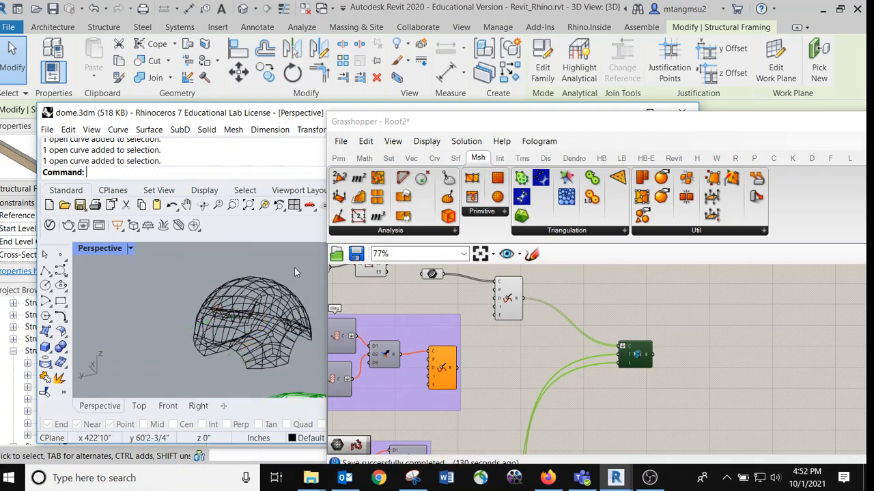
pyautogui.moveTo(287, 264); pyautogui.dragTo(187, 389, button='right')
pyautogui.scroll(-8, 255, 372)
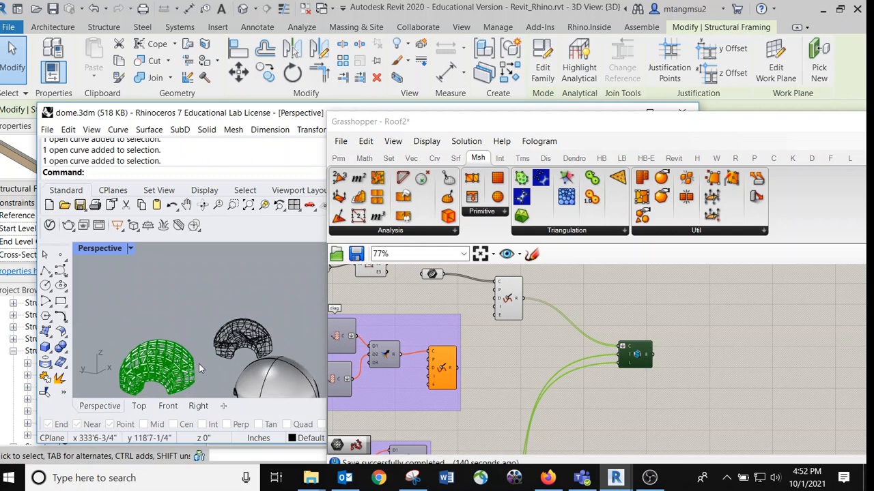
pyautogui.keyDown('shift'); pyautogui.moveTo(209, 345); pyautogui.dragTo(266, 321, button='right'); pyautogui.keyUp('shift')
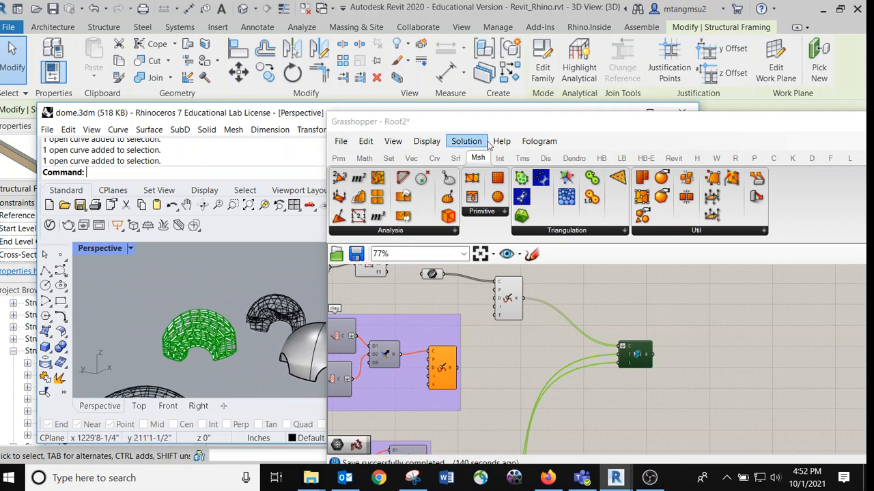
# Reposition the Grasshopper window and save the Roof2 definition.
pyautogui.moveTo(478, 128); pyautogui.dragTo(478, 99)
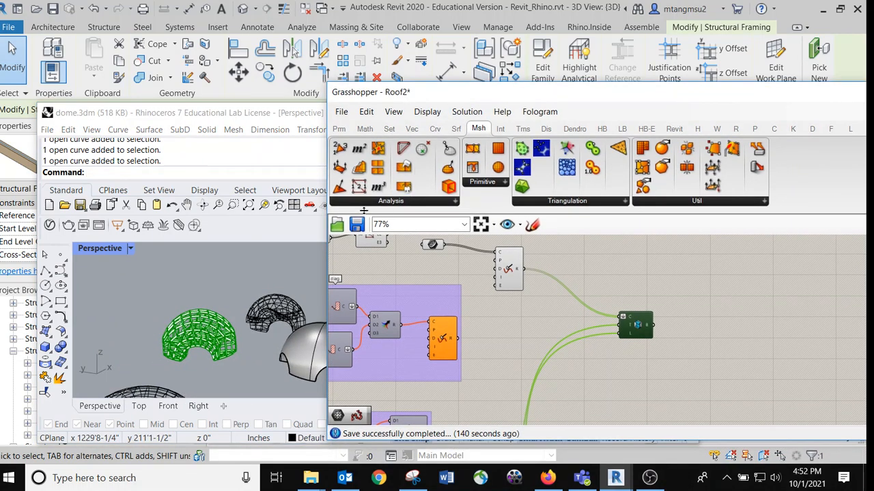
pyautogui.click(340, 116)
pyautogui.click(379, 182)
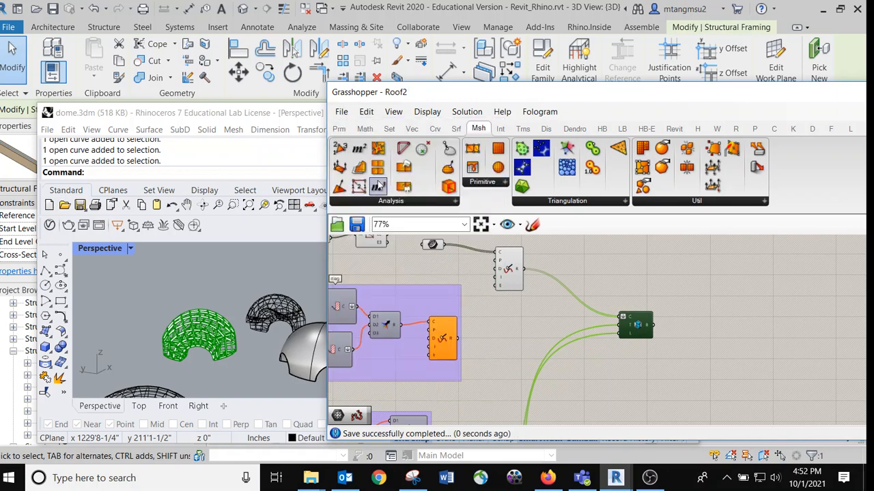
# Examine the green dome preview in Rhino alongside the beam component and its inputs in Grasshopper.
pyautogui.moveTo(263, 333); pyautogui.dragTo(249, 290, button='right')
pyautogui.scroll(4, 179, 335)
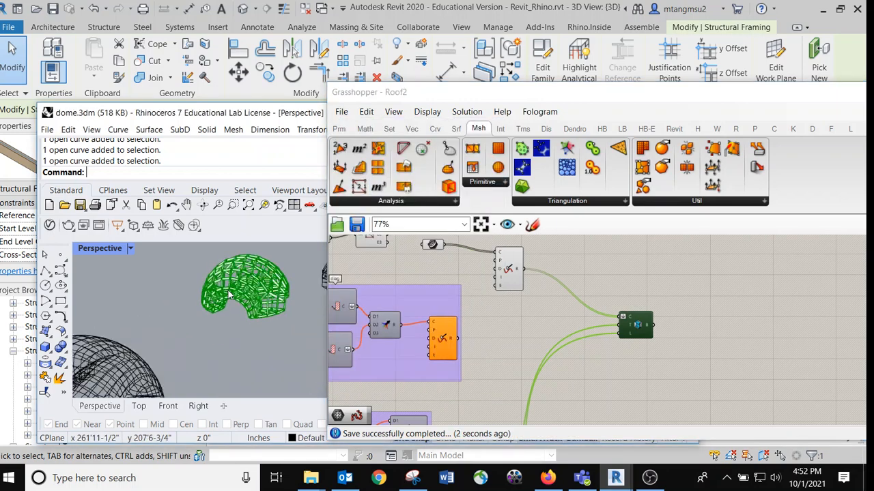
pyautogui.scroll(4, 250, 290)
pyautogui.moveTo(678, 312); pyautogui.dragTo(660, 261, button='right')
pyautogui.scroll(2, 635, 281)
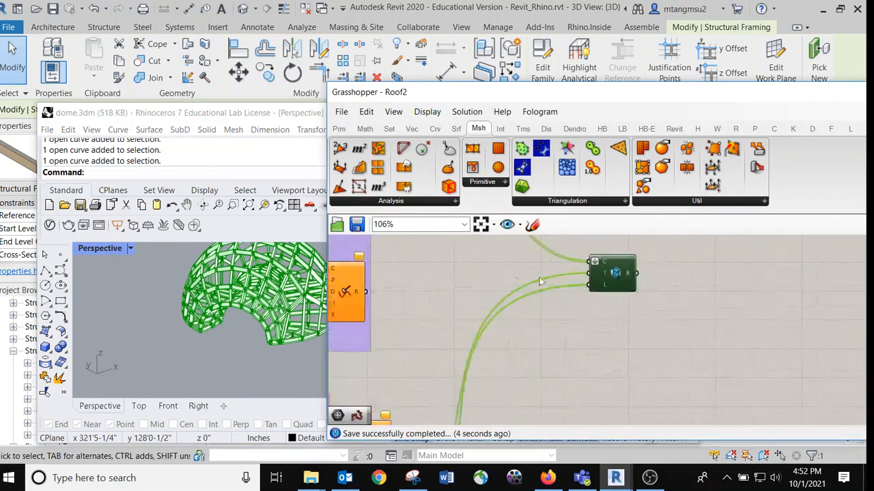
pyautogui.click(533, 276)
pyautogui.click(615, 284)
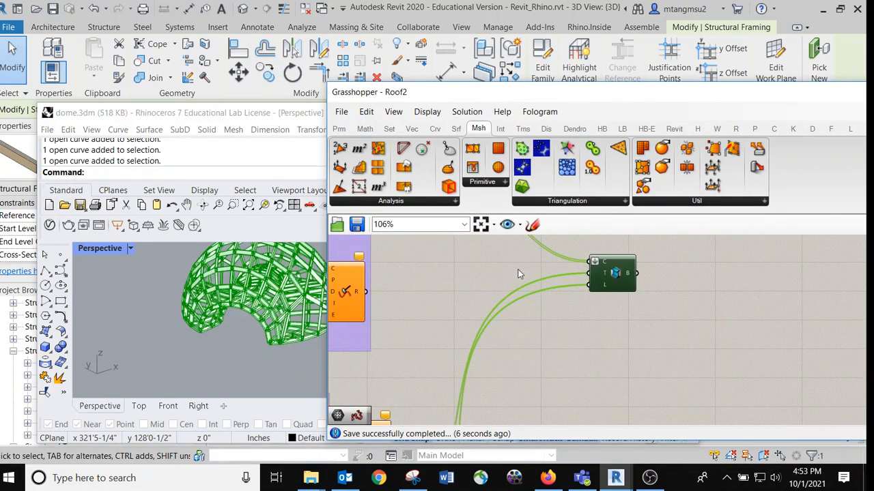
pyautogui.moveTo(518, 274); pyautogui.dragTo(518, 311, button='right')
pyautogui.scroll(4, 268, 302)
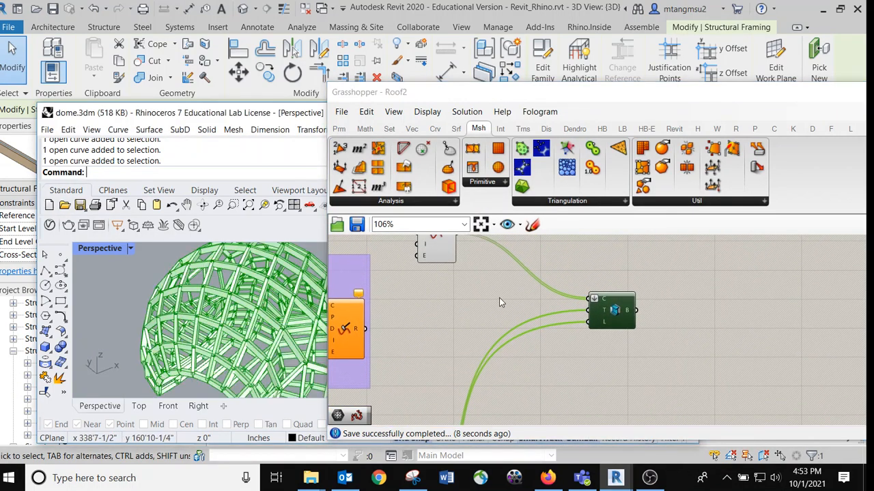
# Trace the beam component's inputs back to the framing type selector and the level list in Grasshopper.
pyautogui.scroll(-4, 499, 303)
pyautogui.moveTo(546, 343); pyautogui.dragTo(598, 259, button='right')
pyautogui.moveTo(582, 344); pyautogui.dragTo(593, 283, button='right')
pyautogui.scroll(5, 522, 301)
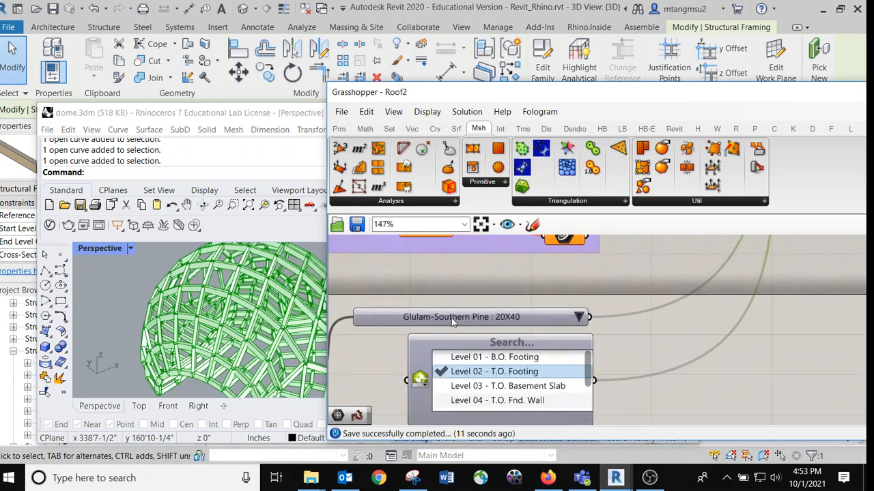
pyautogui.scroll(-2, 499, 319)
pyautogui.scroll(-4, 211, 305)
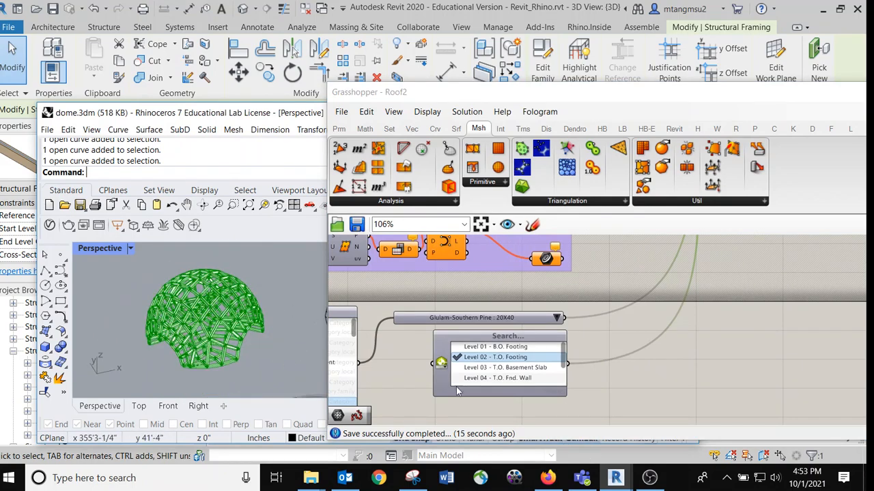
# Move the Rhino window aside, return to Revit and examine the dome in relation to the rest of the model.
pyautogui.moveTo(243, 108); pyautogui.dragTo(231, 162)
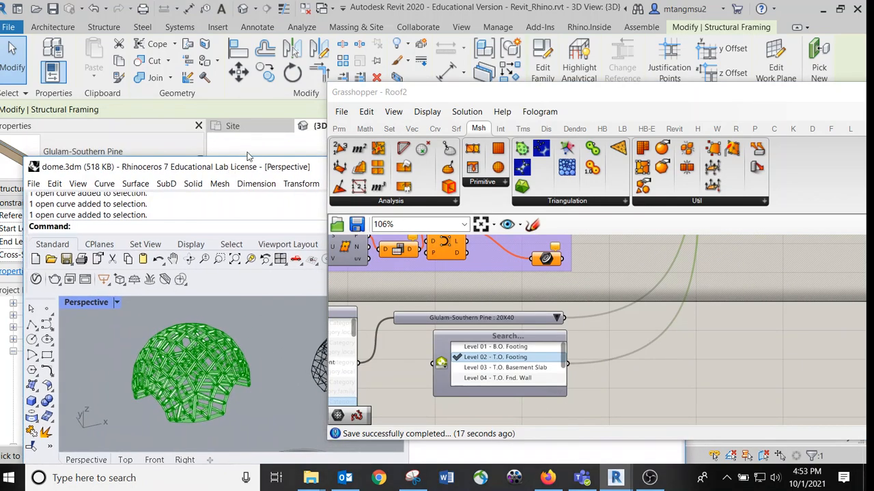
pyautogui.click(245, 146)
pyautogui.scroll(-8, 410, 232)
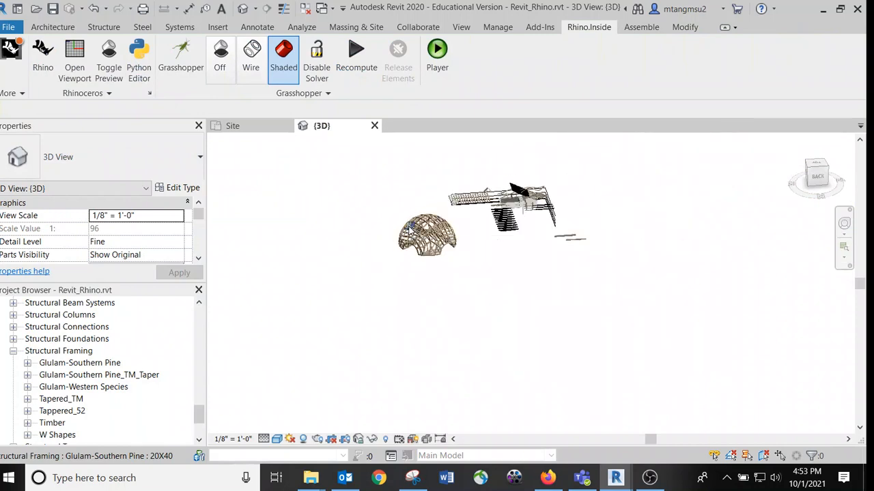
pyautogui.rightClick(410, 232)
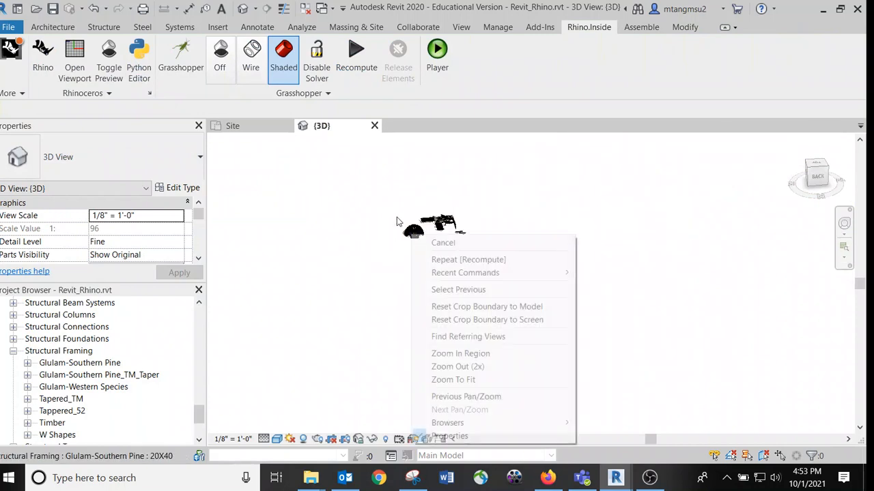
pyautogui.click(396, 192)
pyautogui.scroll(8, 424, 232)
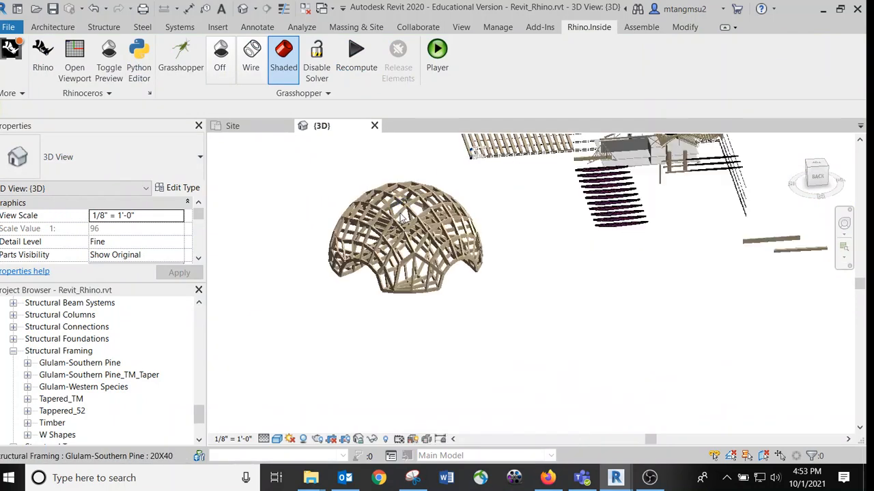
pyautogui.keyDown('shift'); pyautogui.moveTo(421, 226); pyautogui.dragTo(688, 229, button='middle'); pyautogui.keyUp('shift')
pyautogui.keyDown('shift'); pyautogui.moveTo(501, 216); pyautogui.dragTo(464, 194, button='middle'); pyautogui.keyUp('shift')
pyautogui.scroll(2, 461, 187)
pyautogui.scroll(3, 461, 187)
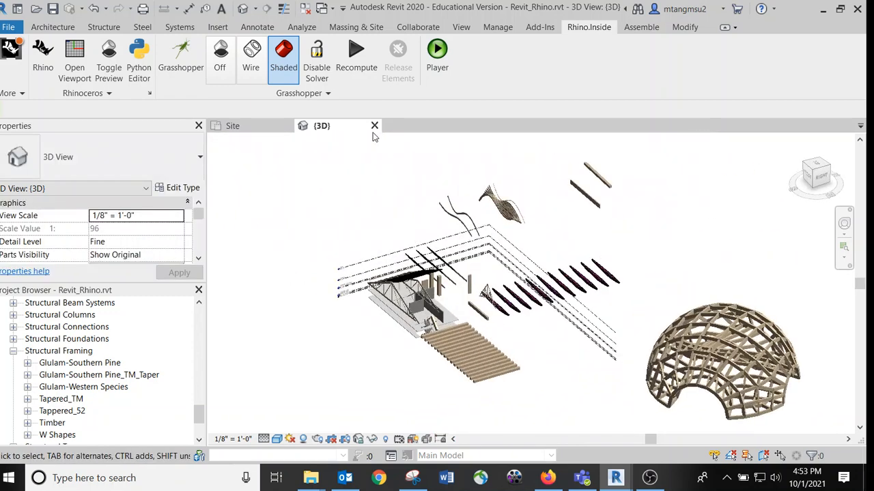
# Open a Rhino viewport from Revit, inspect the dome wireframes and the green preview, and close the viewport.
pyautogui.click(71, 68)
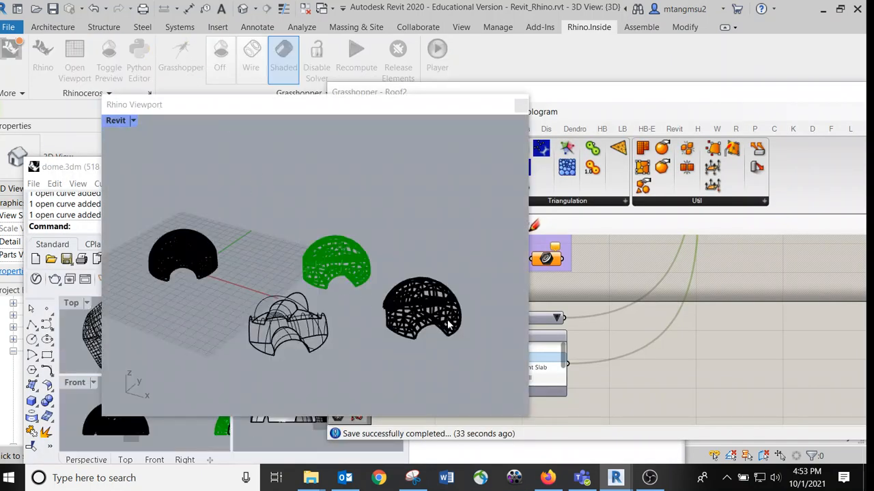
pyautogui.scroll(5, 448, 326)
pyautogui.scroll(2, 189, 160)
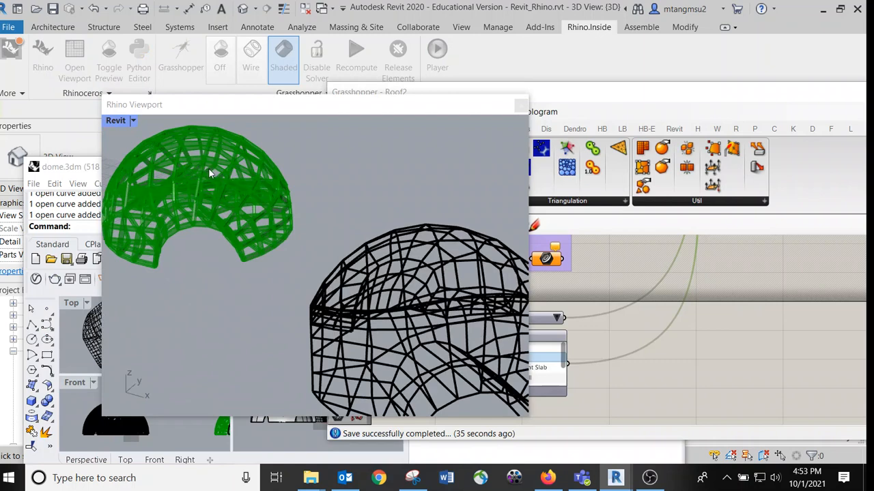
pyautogui.scroll(-3, 303, 194)
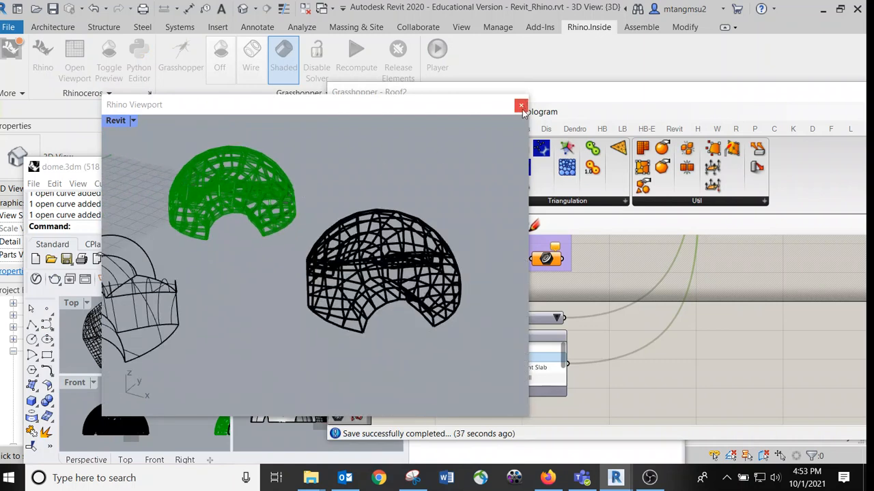
pyautogui.click(520, 106)
# Move the Grasshopper and Rhino windows aside, return to Revit and inspect the finished glulam dome up close.
pyautogui.moveTo(508, 93); pyautogui.dragTo(553, 249)
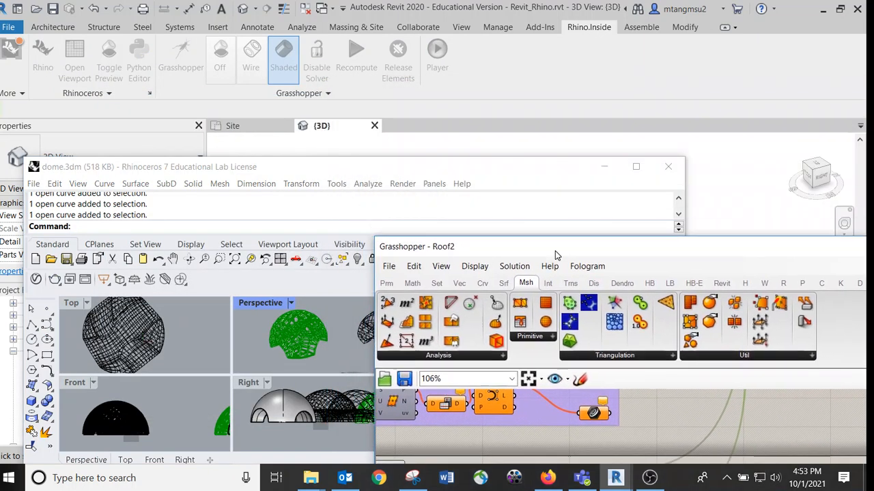
pyautogui.moveTo(523, 172); pyautogui.dragTo(611, 154)
pyautogui.click(610, 154)
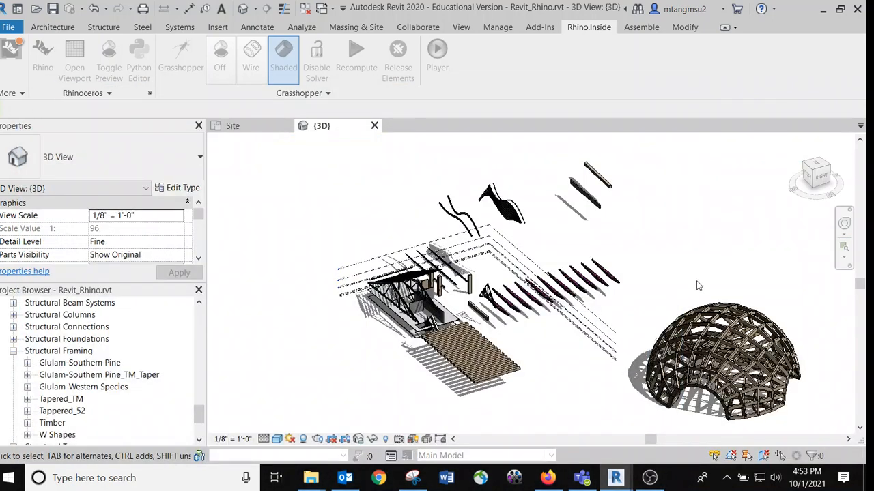
pyautogui.scroll(4, 689, 310)
pyautogui.moveTo(637, 283); pyautogui.dragTo(407, 188, button='middle')
pyautogui.scroll(2, 459, 257)
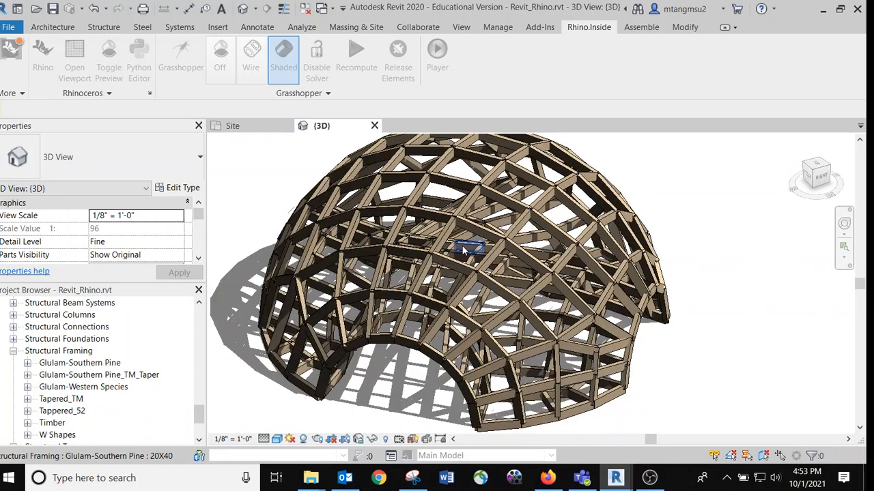
pyautogui.click(650, 475)
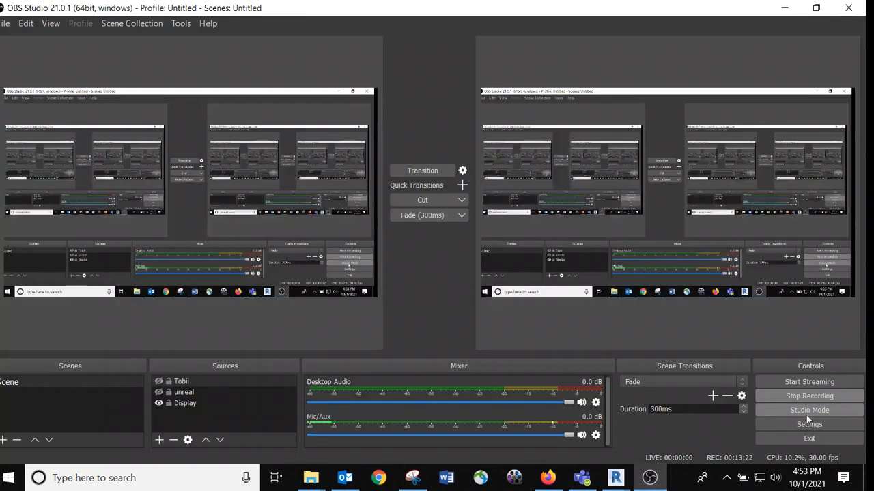